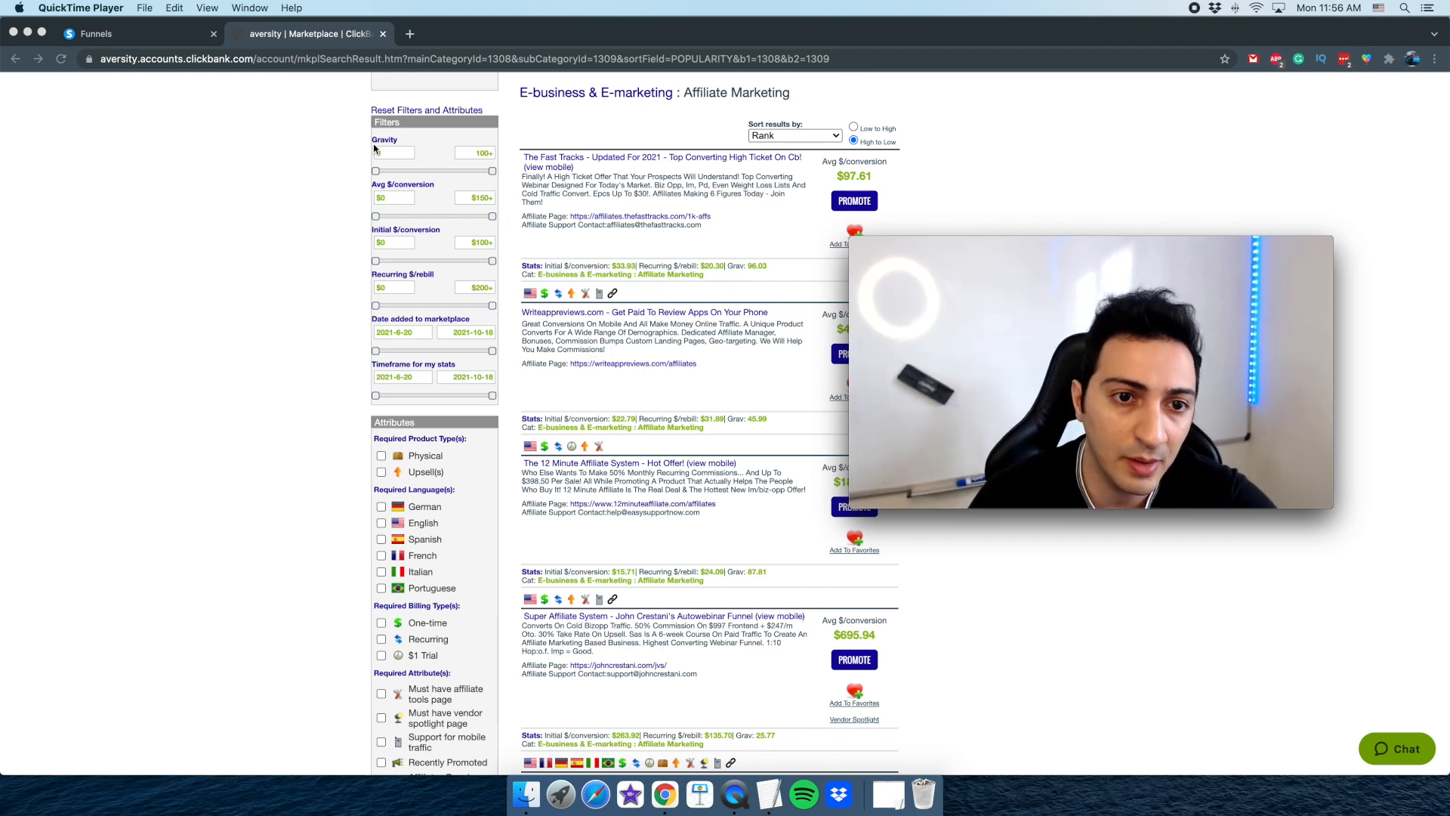
Open the affiliate page of The 12 Minute Affiliate System offer from the ClickBank marketplace results
left_click(395, 254)
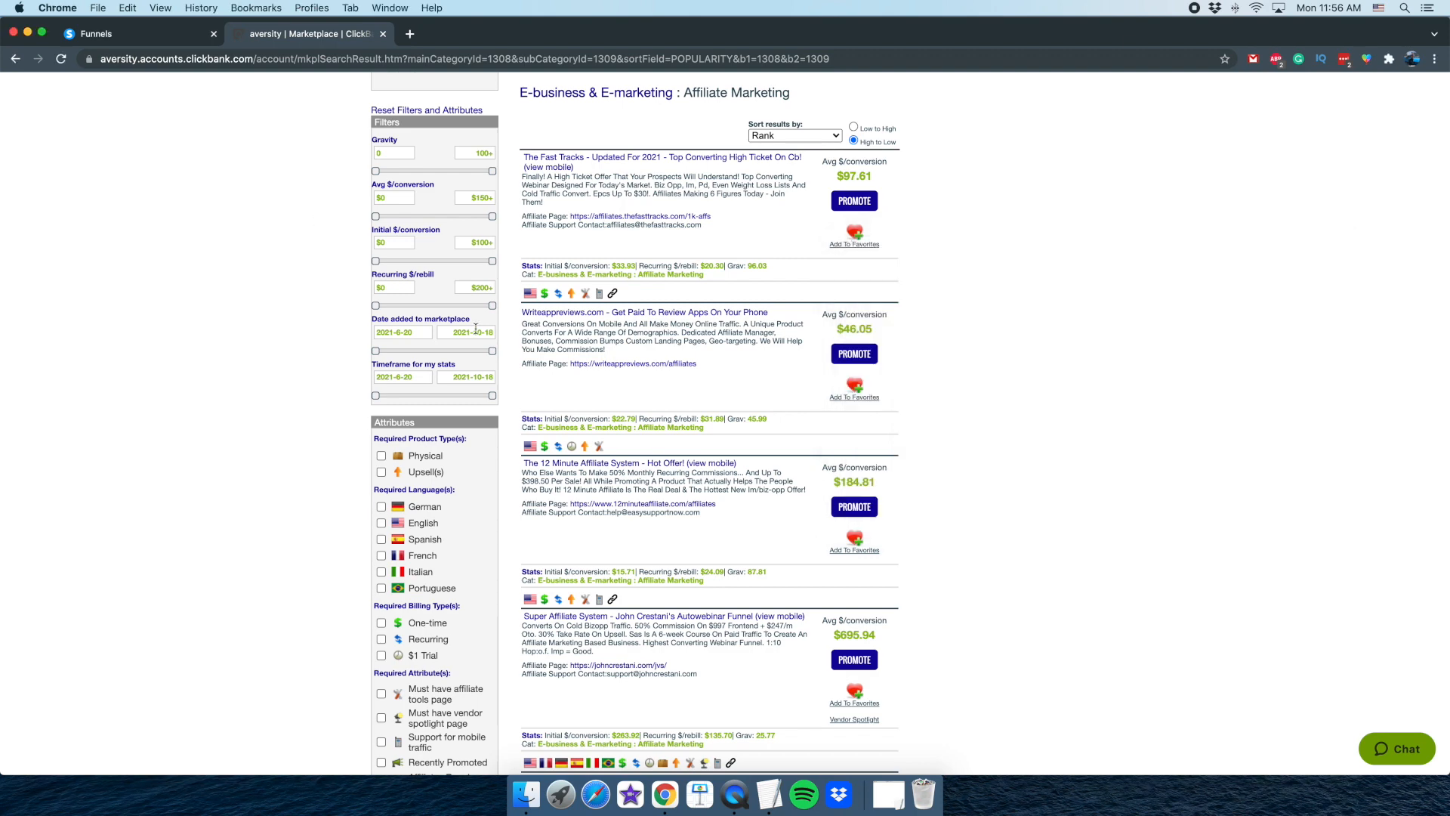
left_click_drag(527, 480, 672, 491)
left_click(669, 493)
left_click(646, 505)
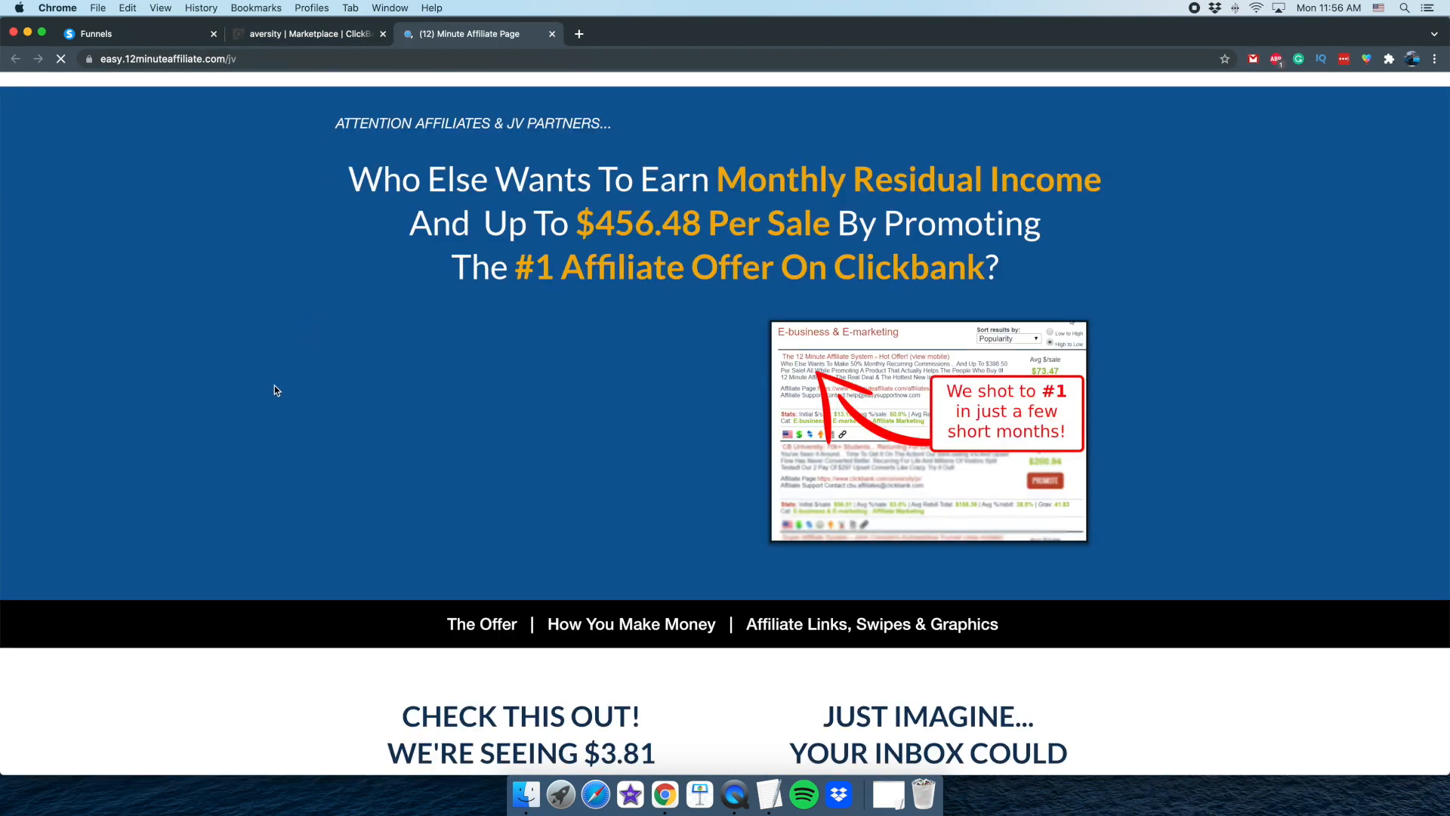
Look through the 12 Minute Affiliate JV page, including its earnings claims, offer details, reasons to promote and testimonials
scroll(281, 378, "down", 2)
scroll(292, 395, "up", 2)
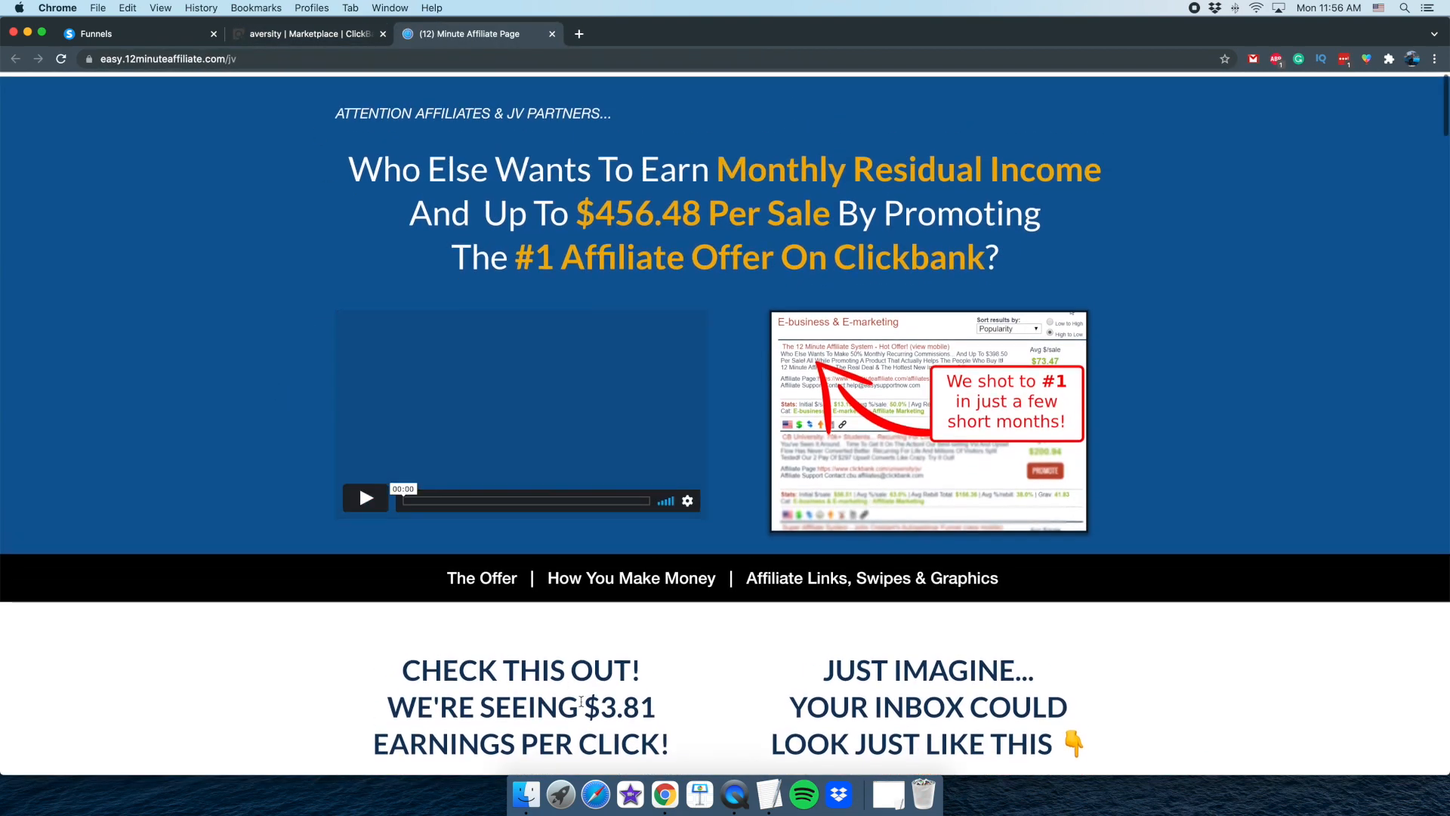
left_click(735, 795)
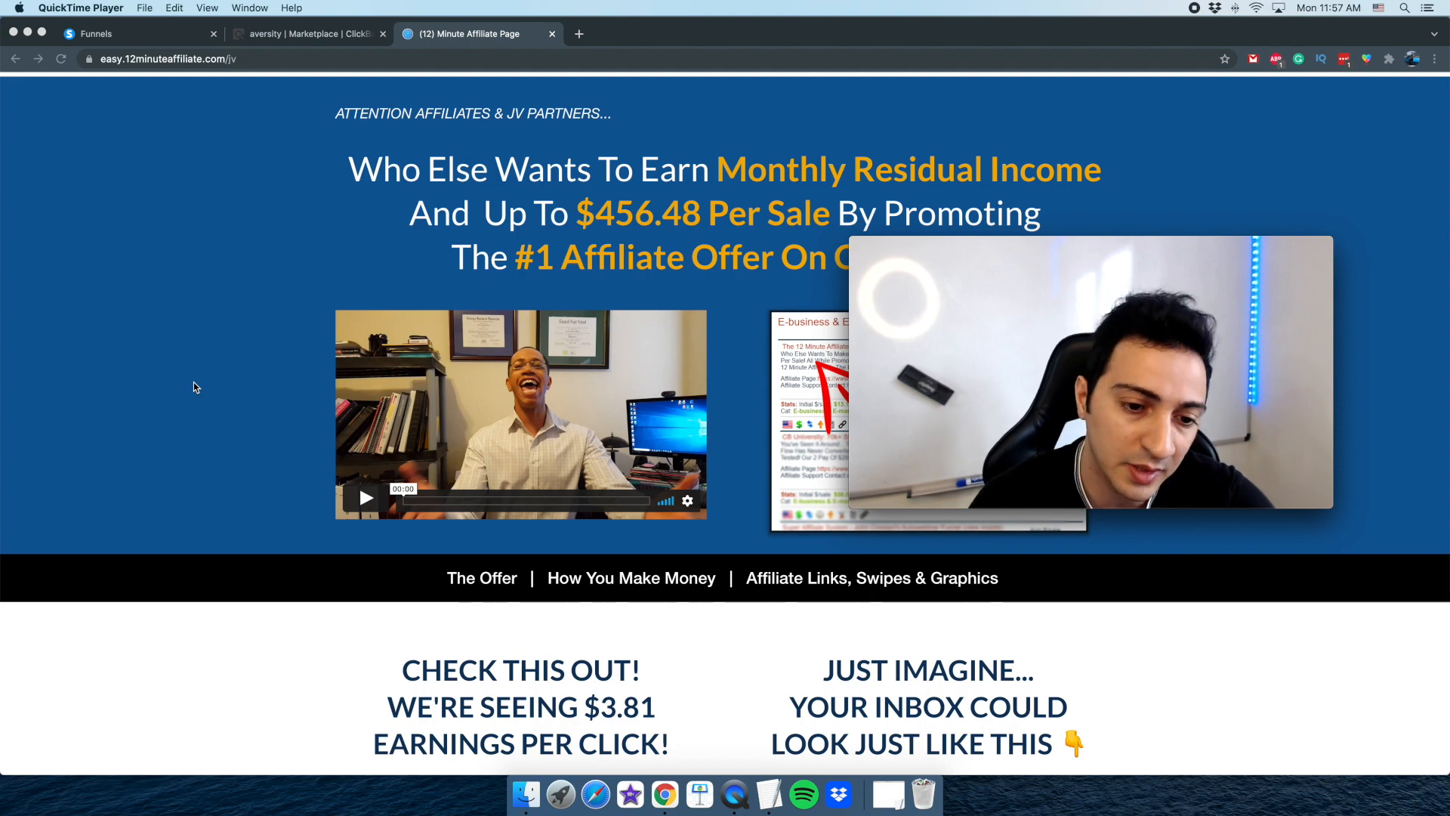
scroll(194, 388, "down", 4)
scroll(194, 387, "down", 5)
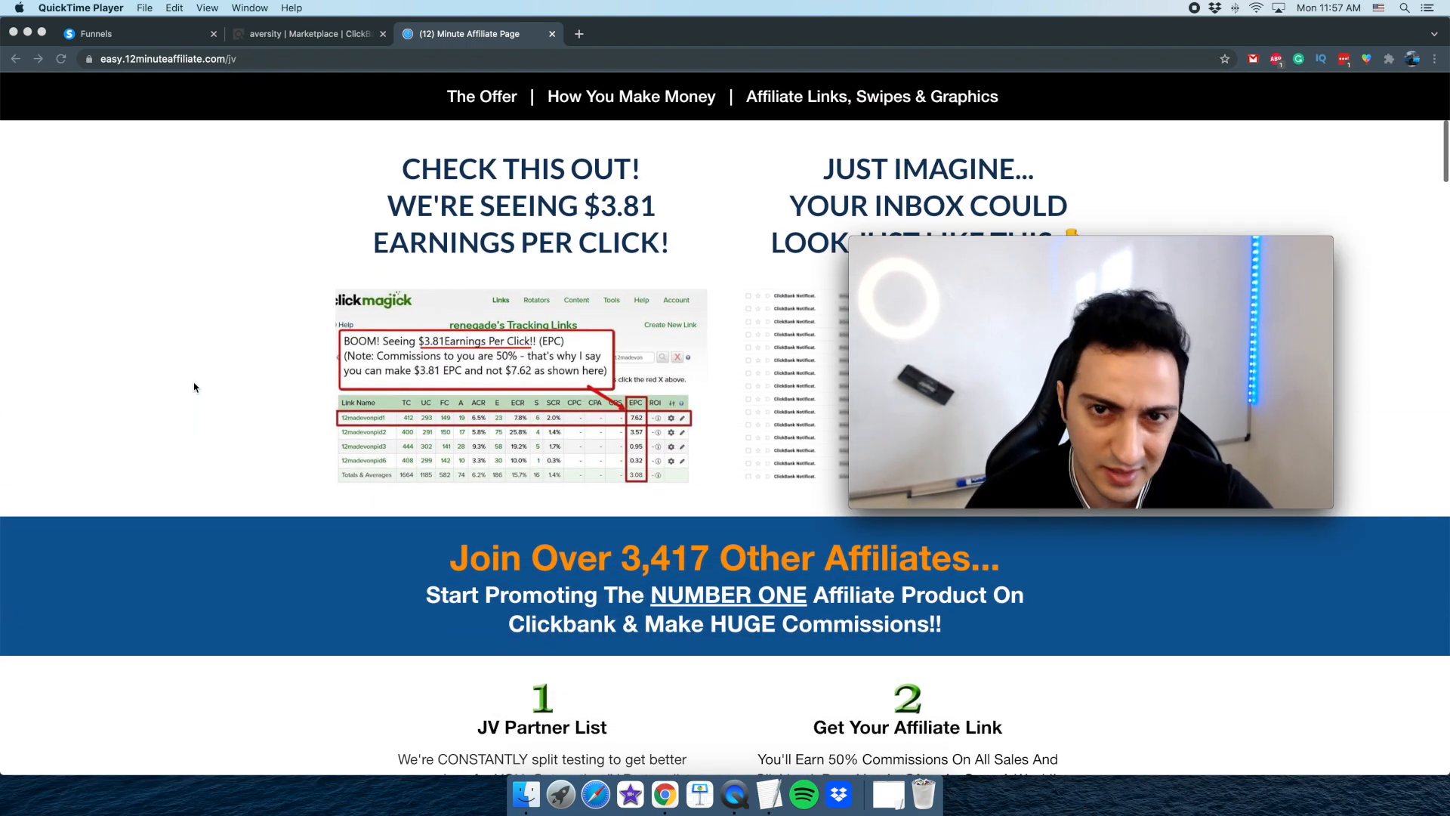
scroll(194, 387, "down", 3)
scroll(194, 387, "down", 2)
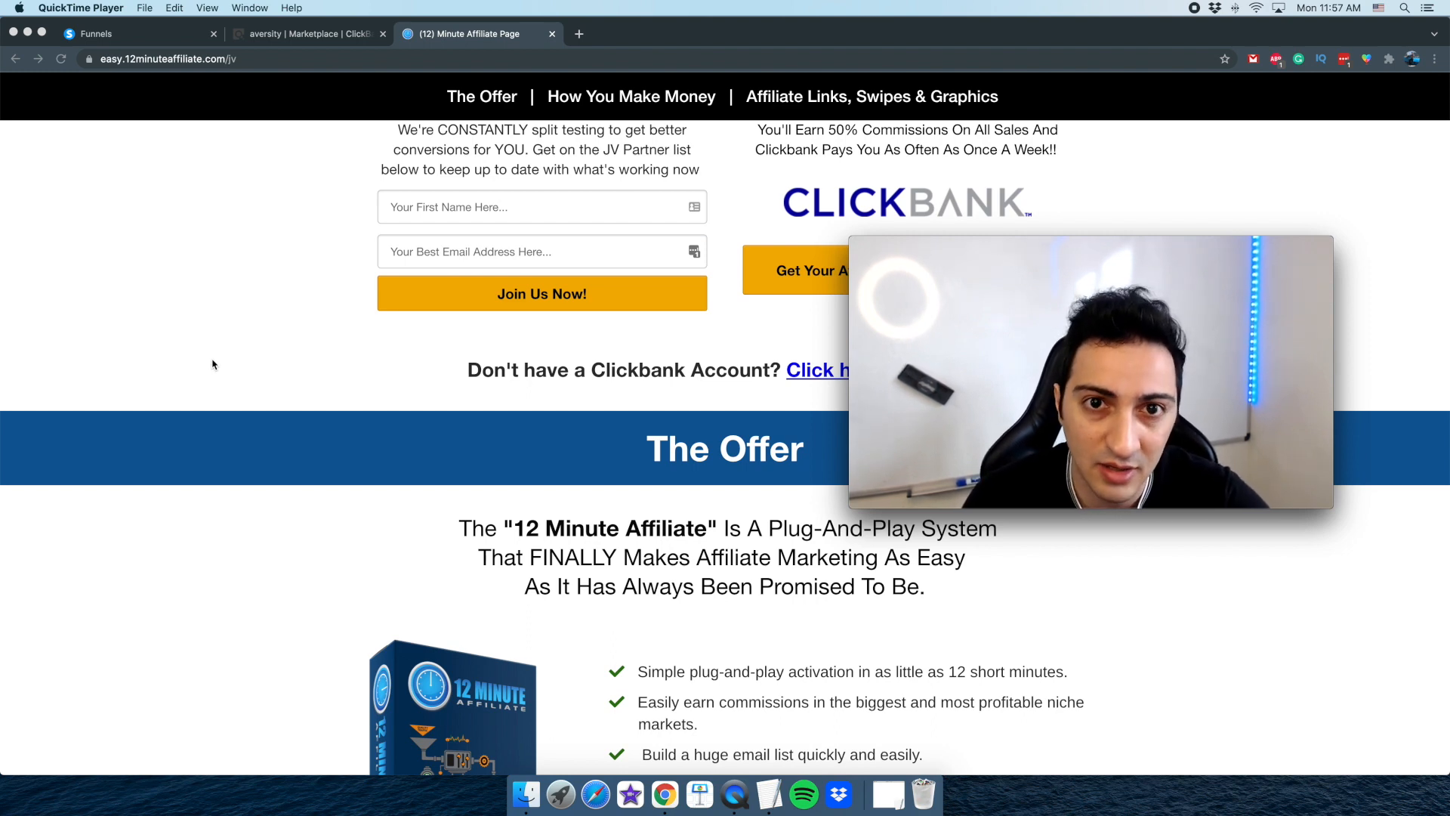
scroll(212, 368, "down", 4)
scroll(212, 370, "down", 8)
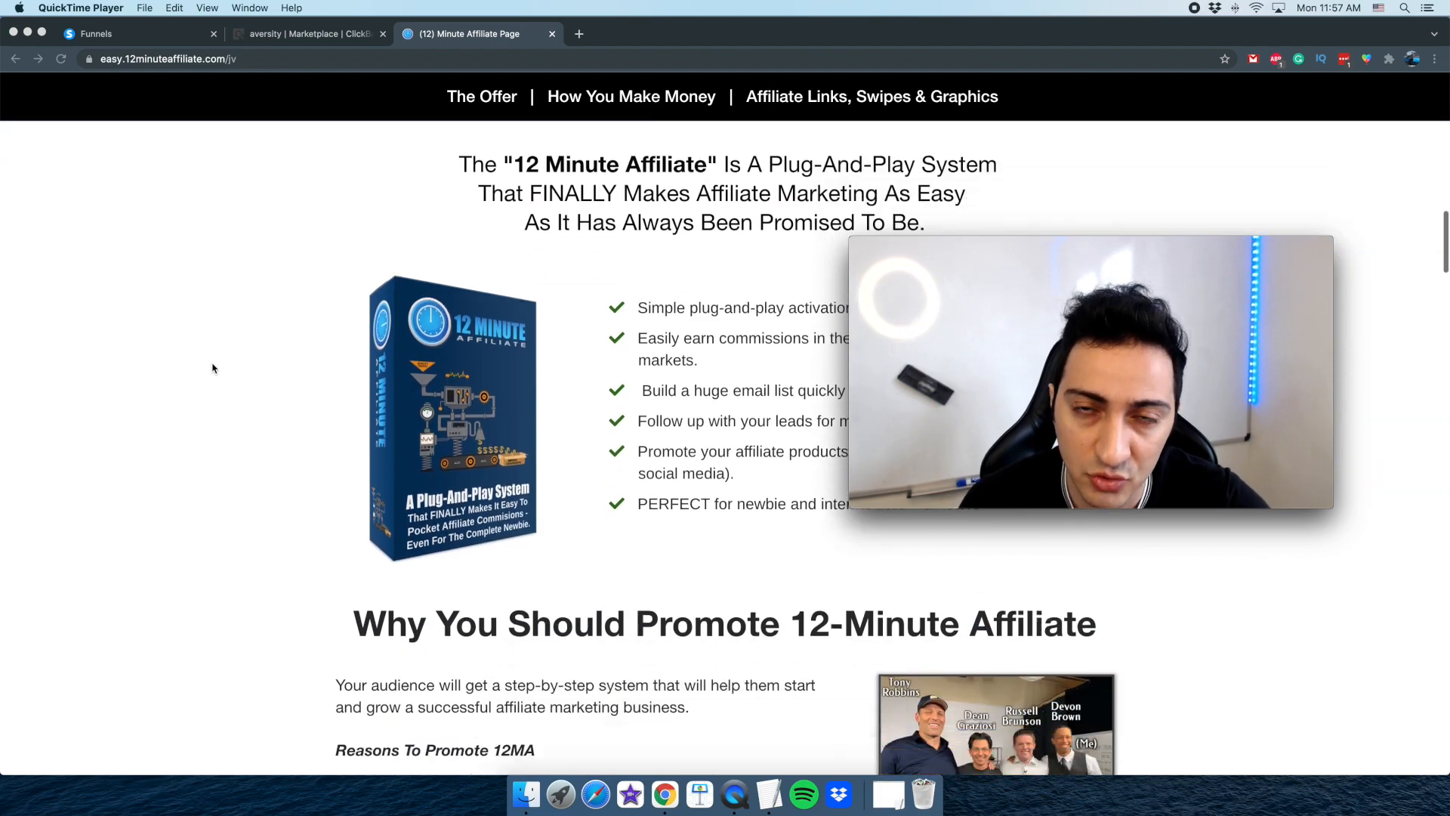
scroll(214, 372, "down", 11)
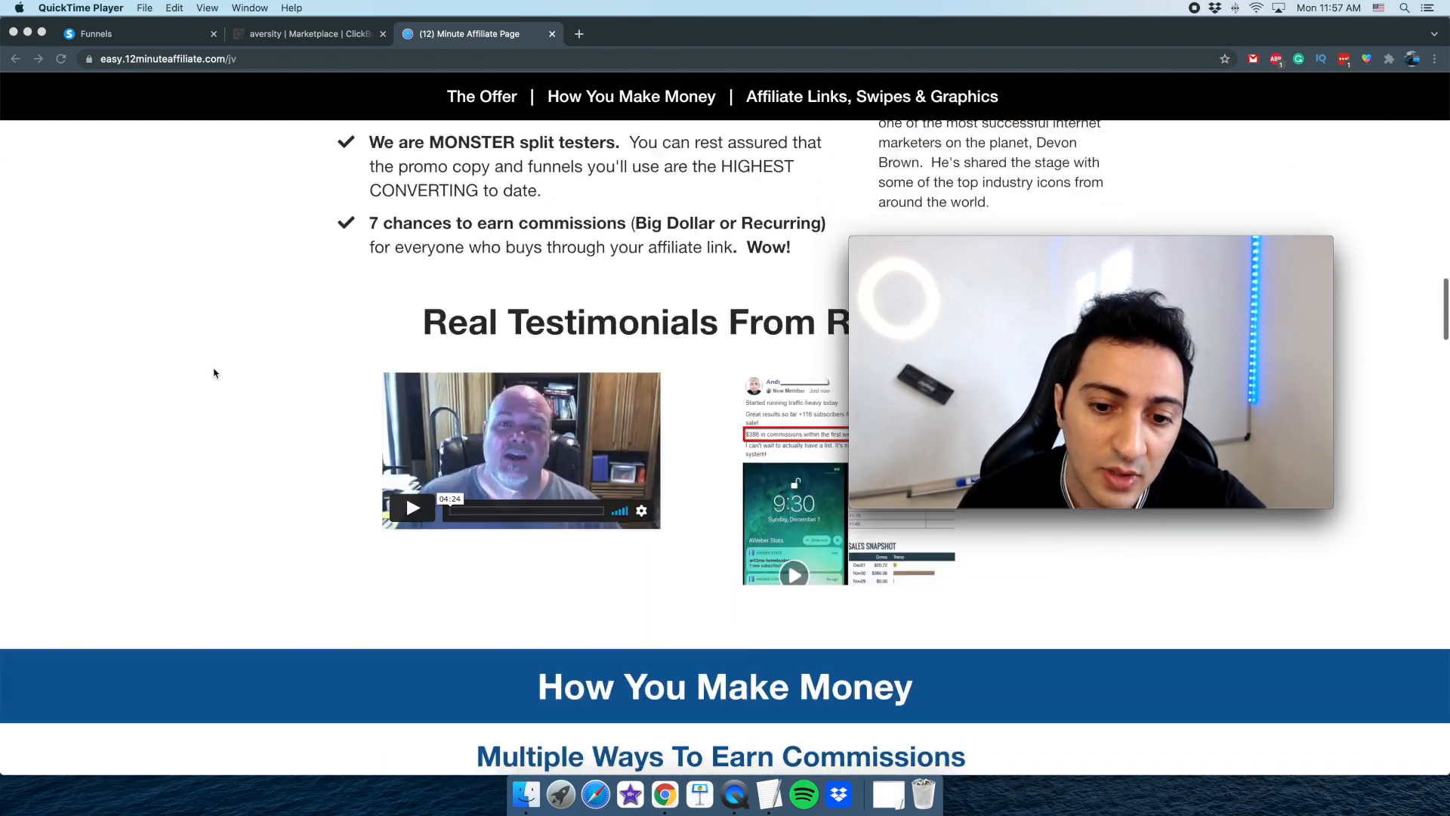
scroll(214, 372, "up", 14)
Go to the Affiliate Links, Swipes & Graphics section and review the available funnels and their affiliate links
left_click(827, 106)
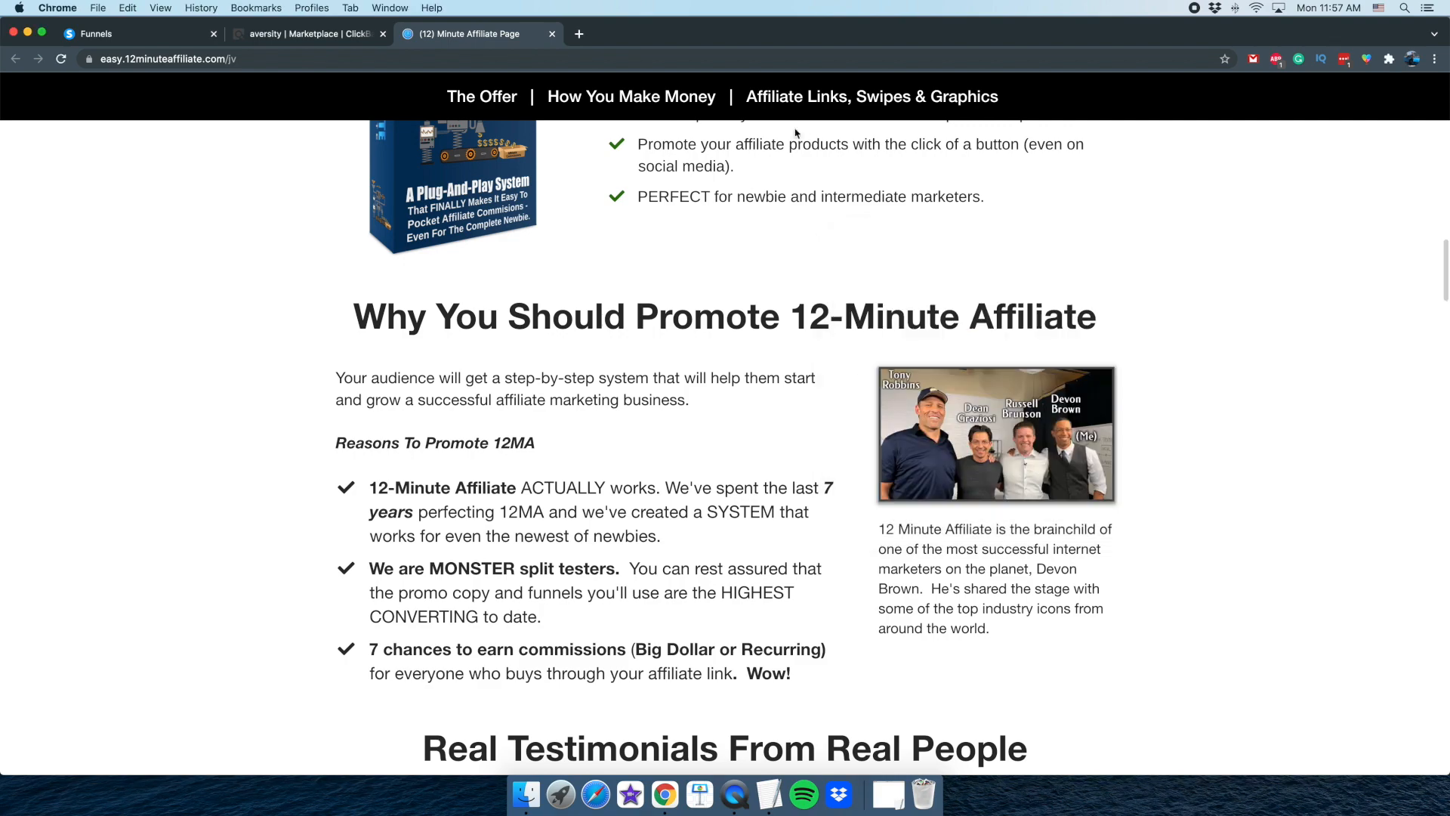
left_click(828, 105)
scroll(254, 556, "down", 10)
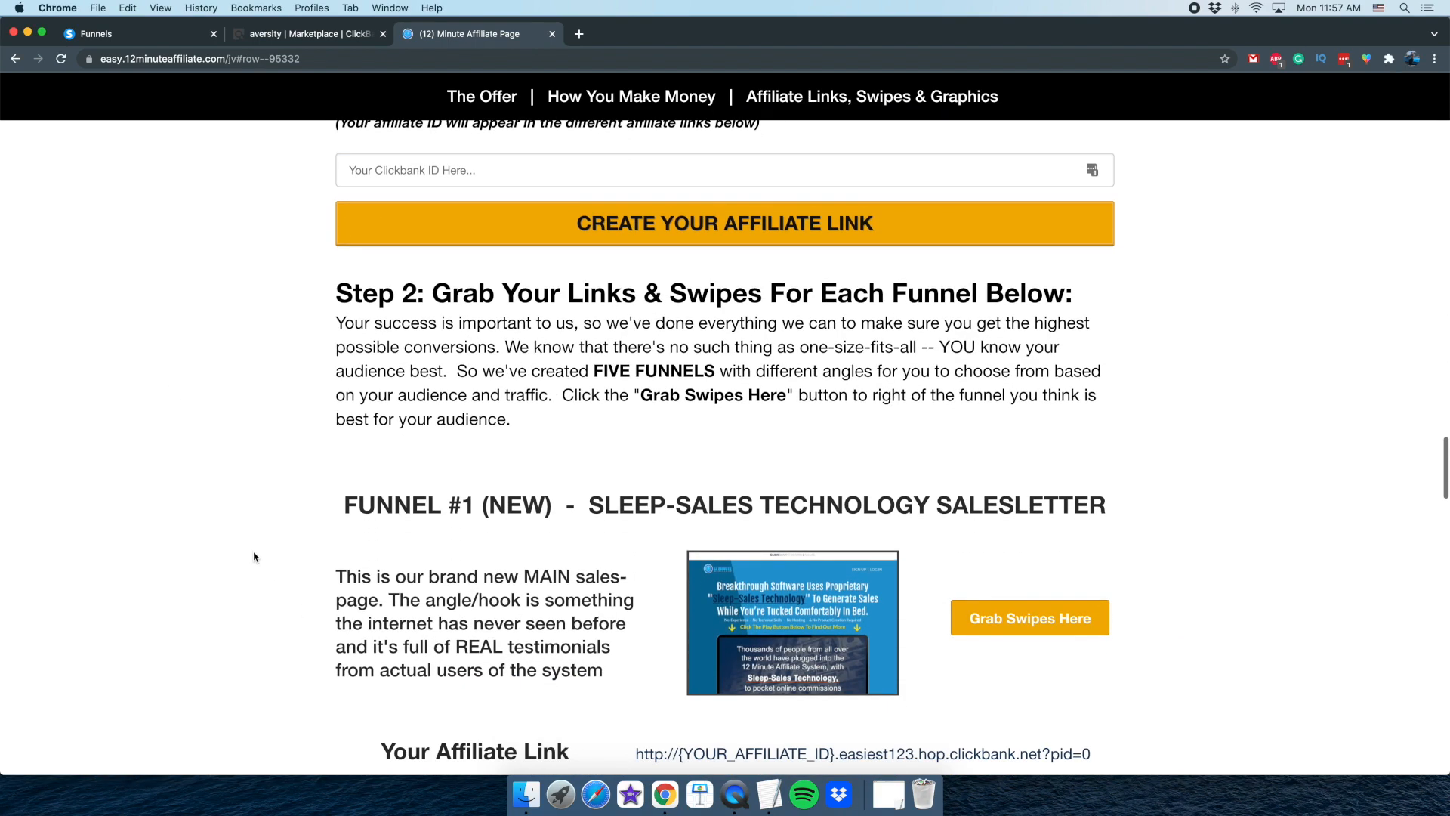
scroll(293, 567, "down", 8)
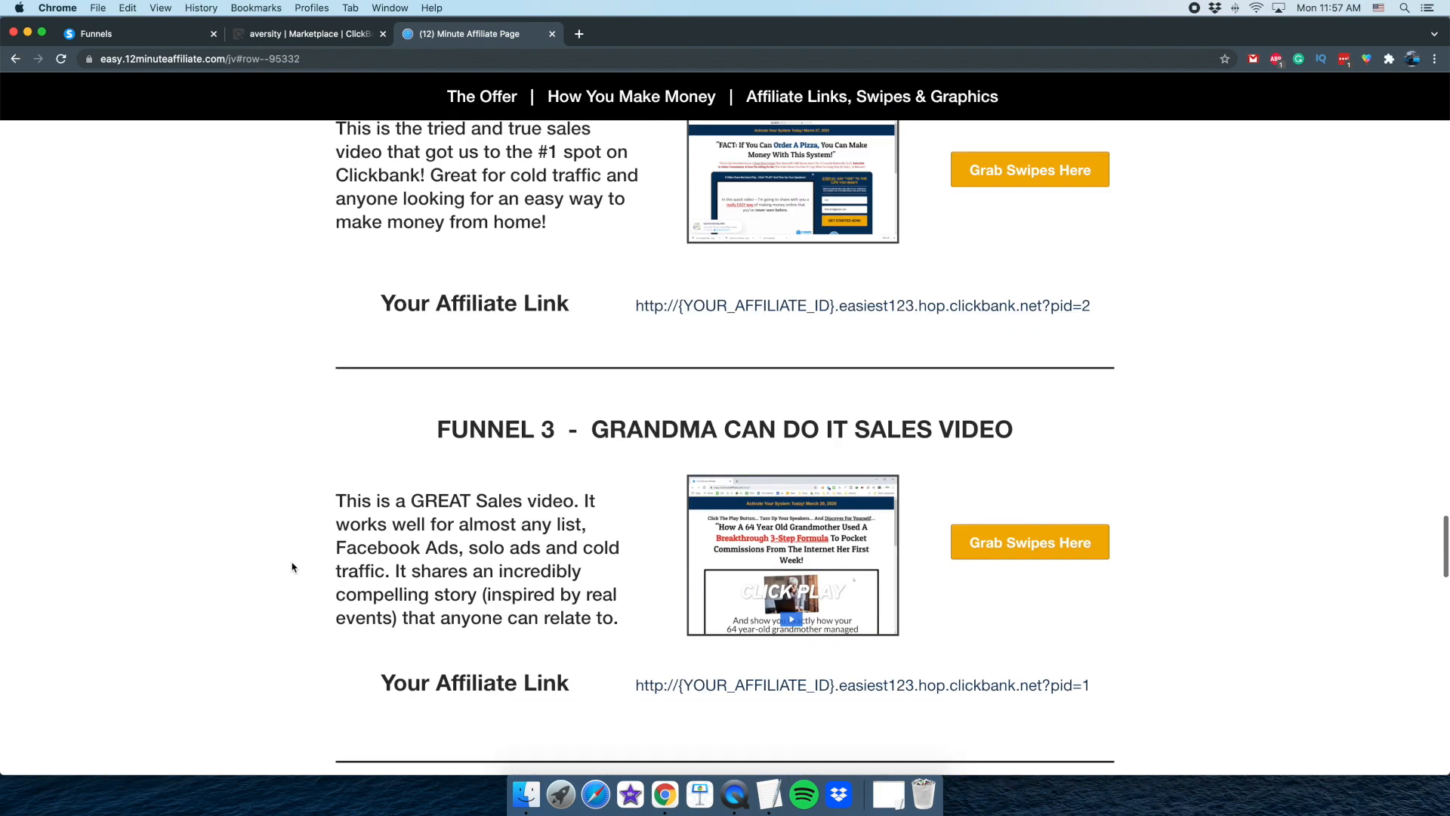
scroll(292, 568, "up", 1)
scroll(290, 568, "up", 2)
scroll(290, 568, "down", 10)
scroll(290, 569, "down", 2)
scroll(290, 568, "up", 2)
scroll(290, 569, "down", 2)
scroll(290, 568, "up", 2)
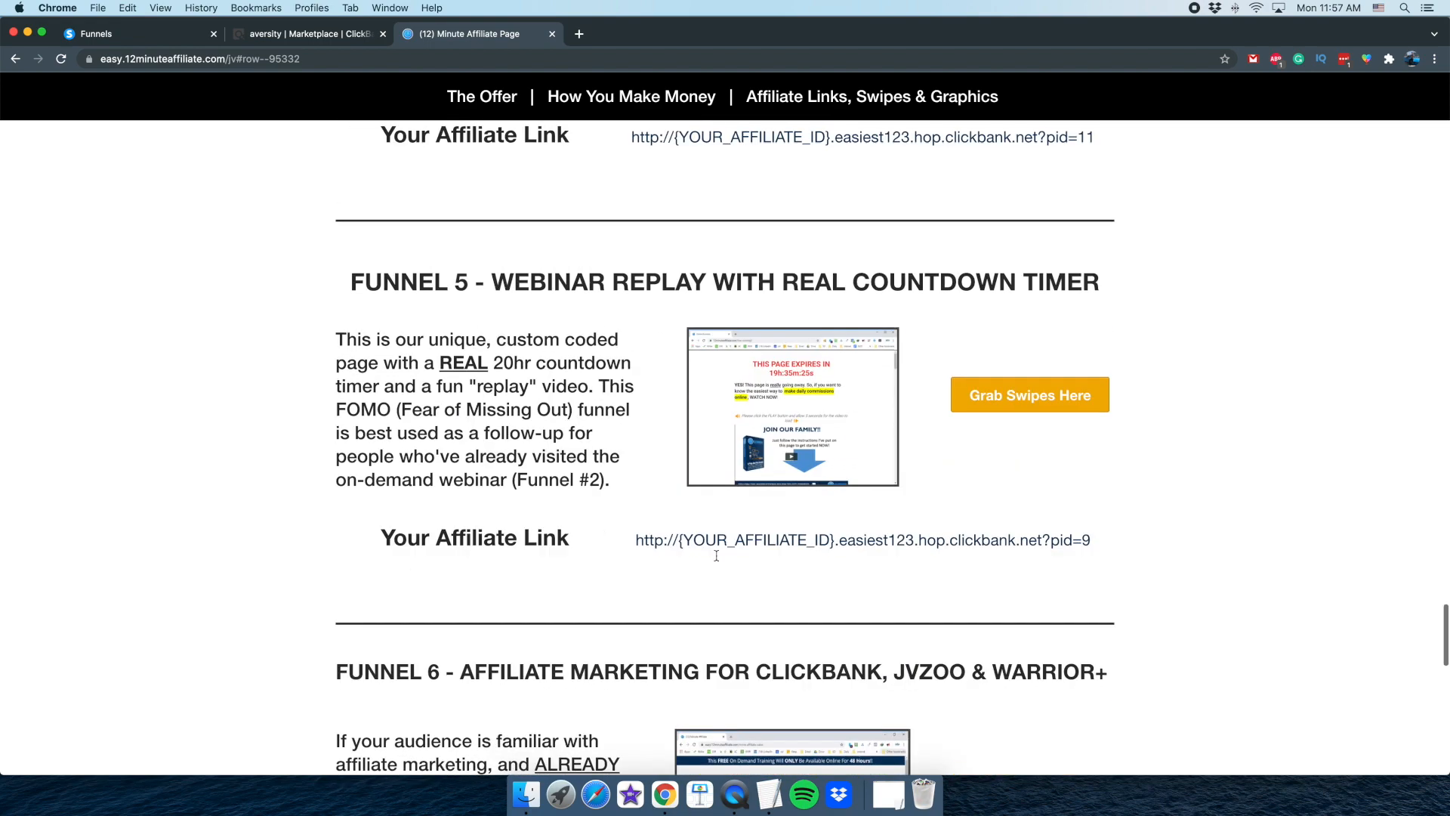
Copy the affiliate link of Funnel 5, the webinar replay with real countdown timer, into the untitled TextEdit document
mouse_move(529, 279)
left_mouse_down()
mouse_move(860, 284)
mouse_move(538, 282)
left_mouse_up()
left_click_drag(857, 283, 518, 288)
left_click(519, 288)
left_click_drag(637, 541, 1108, 551)
key("super+c")
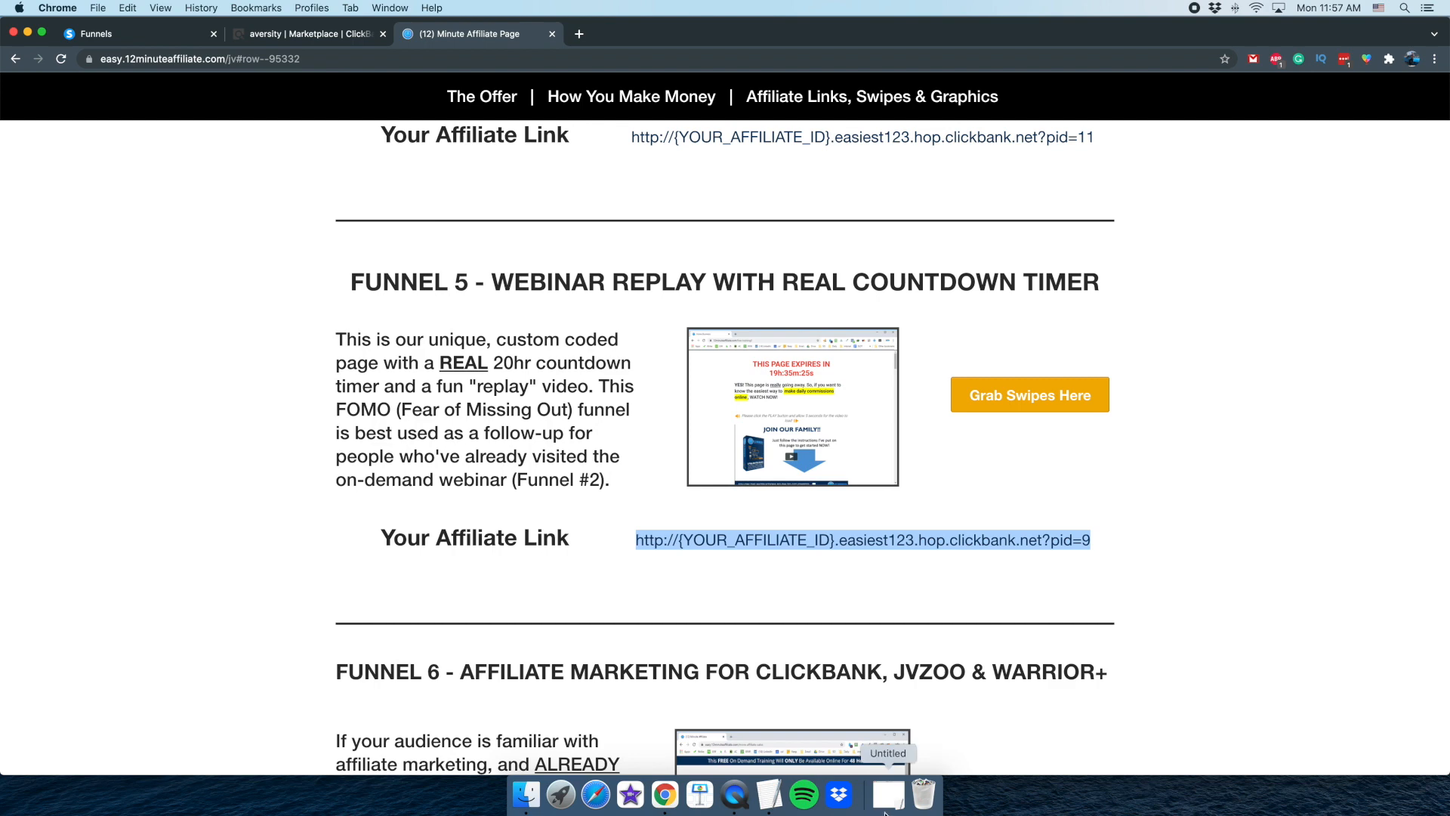
left_click(888, 794)
key("super+v")
Replace the {YOUR_AFFILIATE_ID} placeholder in the pasted link with the ClickBank account nickname
left_click_drag(497, 274, 590, 273)
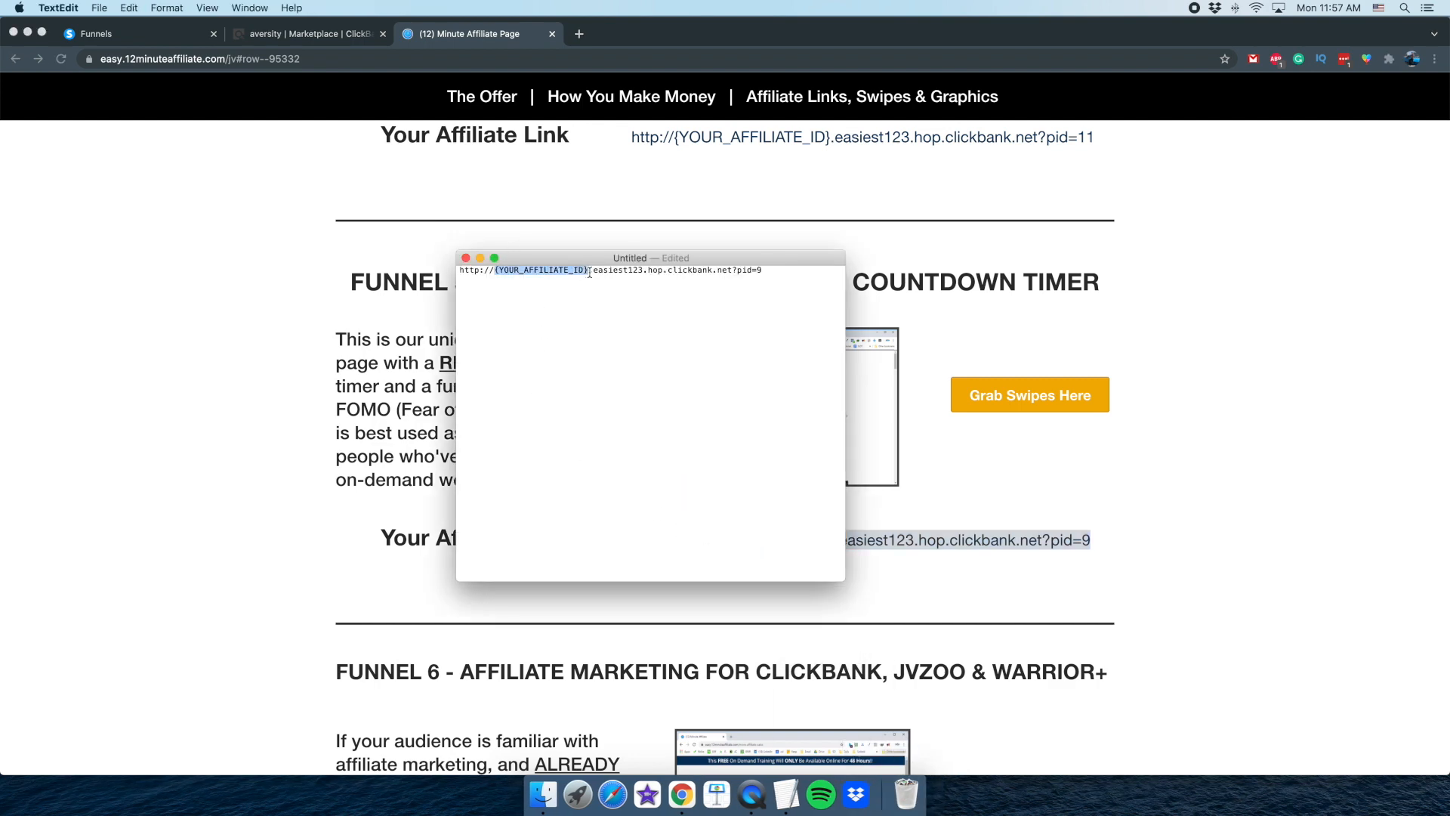
type("aversity")
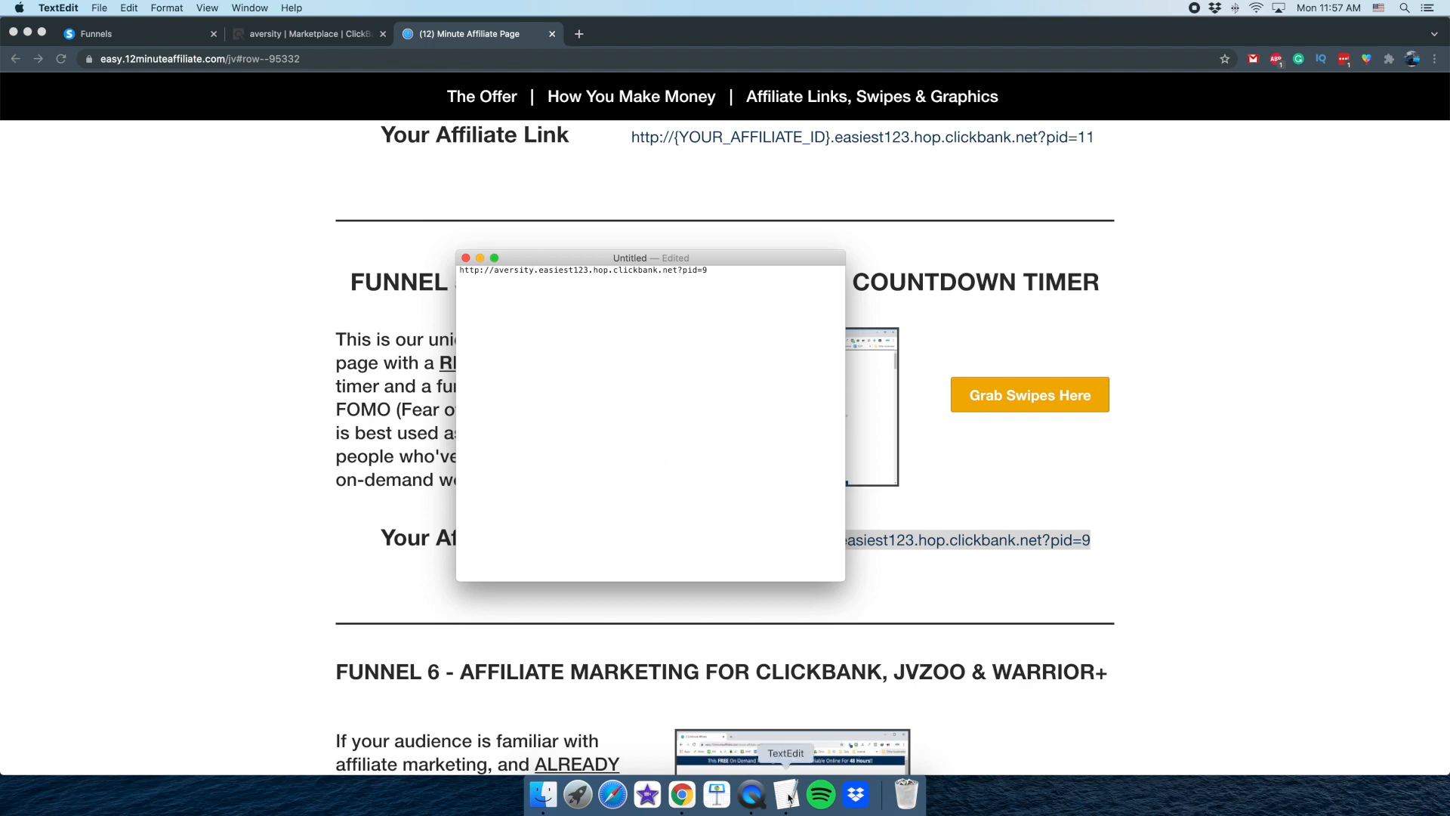
left_click(754, 799)
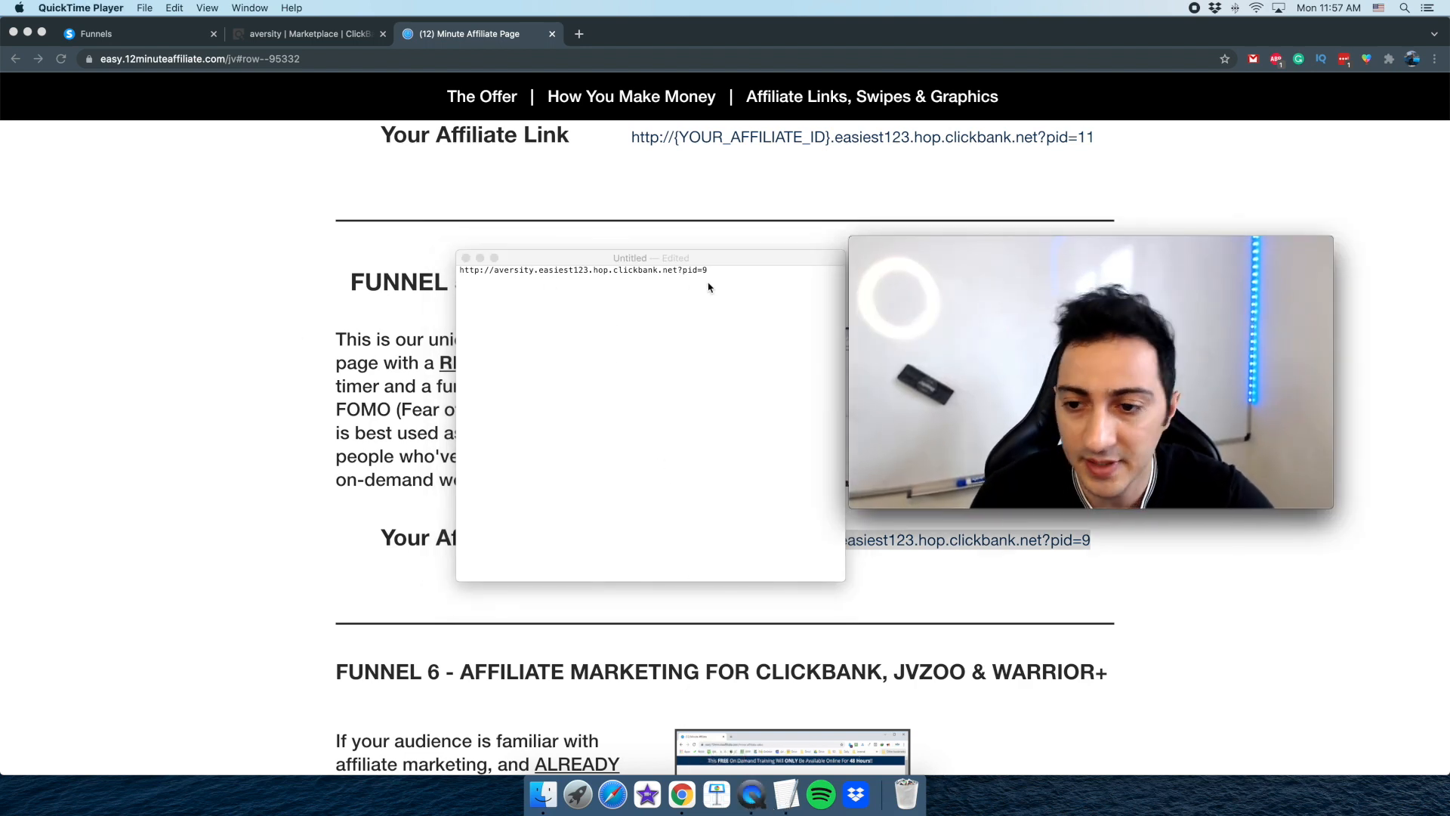
left_click_drag(914, 339, 956, 334)
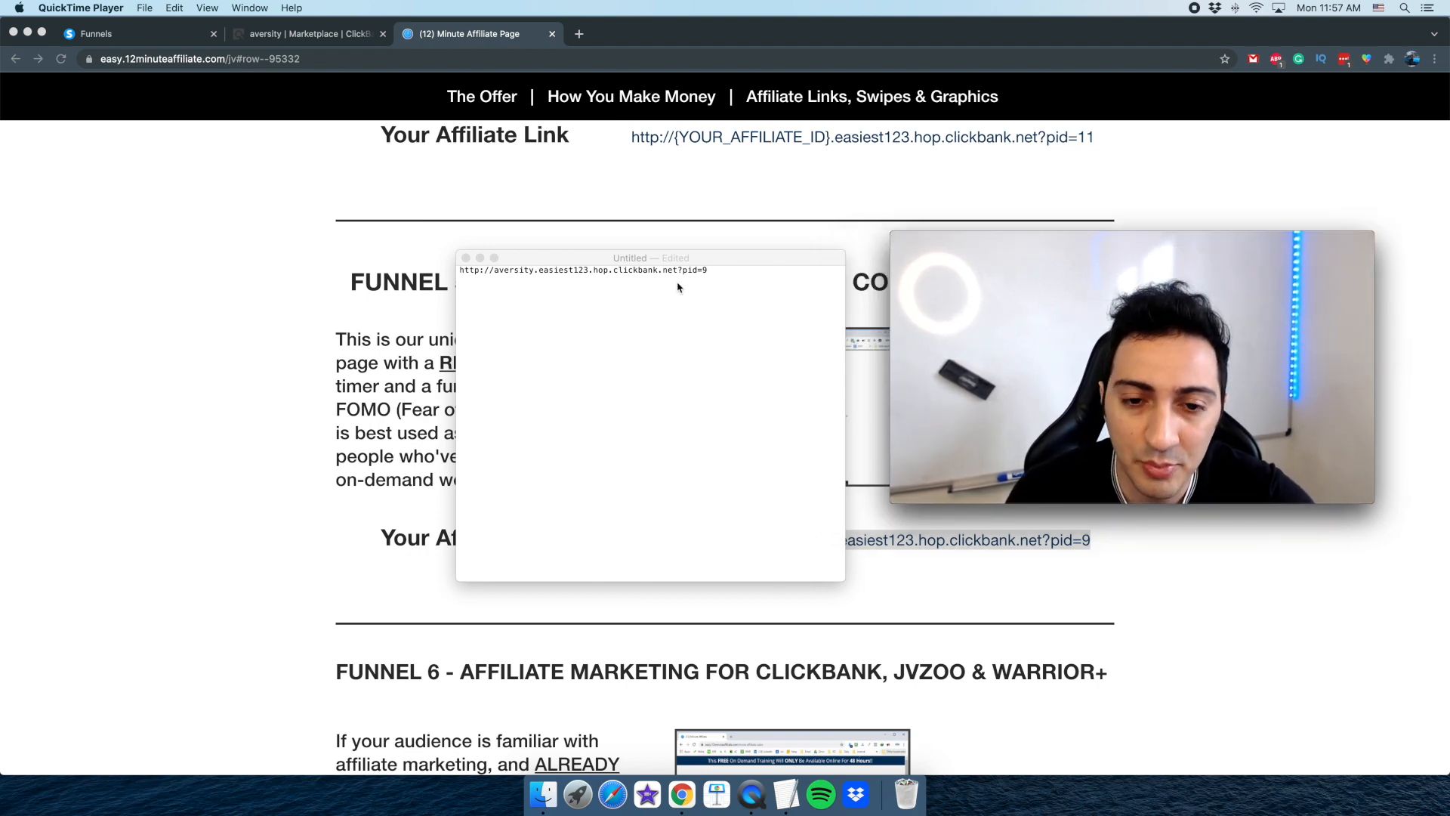
Copy the completed affiliate link, open it in a new browser tab and check the replay page it leads to
left_click(732, 269)
key("cmd+a")
key("cmd+c")
left_click(579, 33)
key("cmd+v")
key("Return")
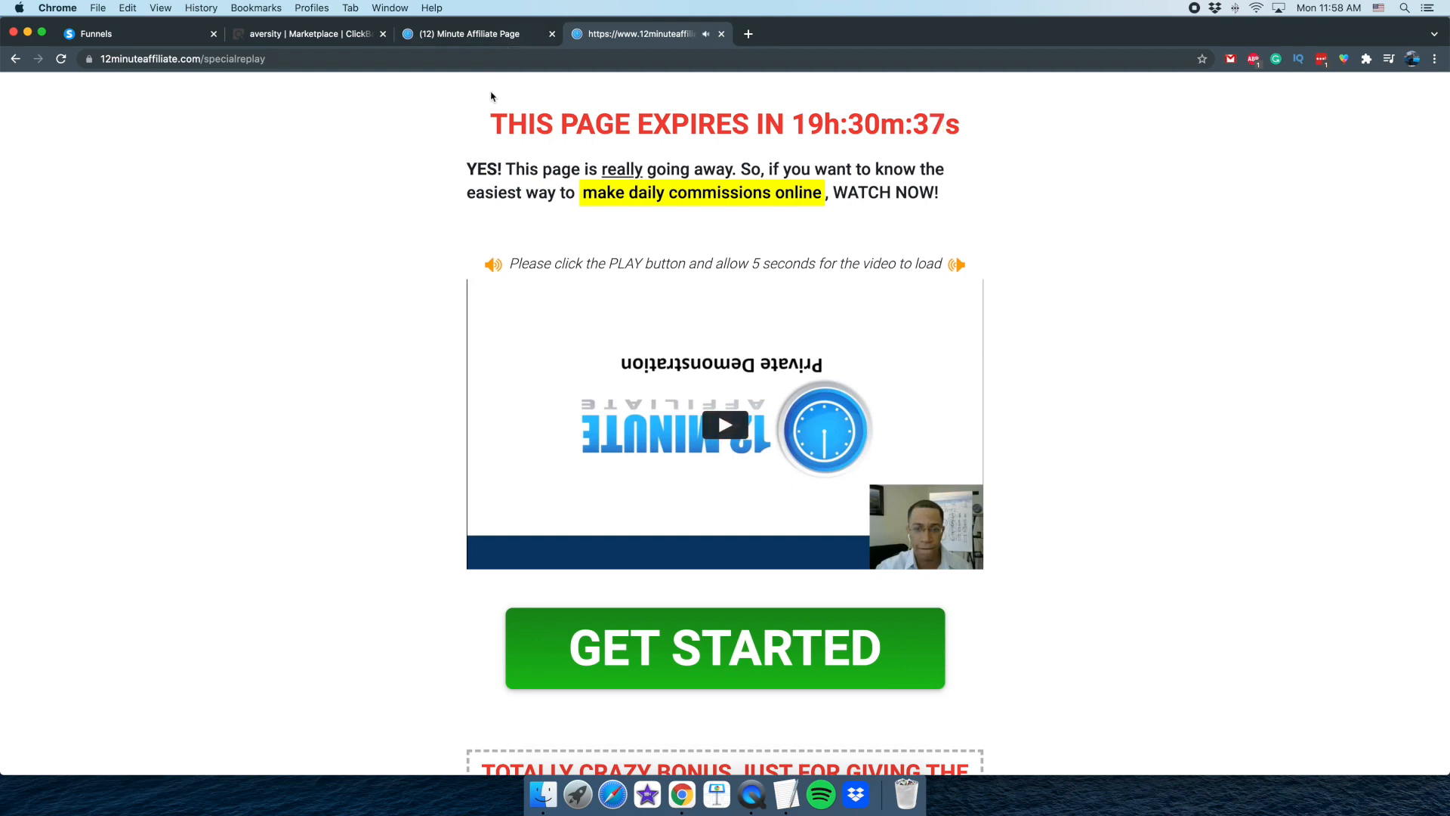
scroll(400, 215, "down", 5)
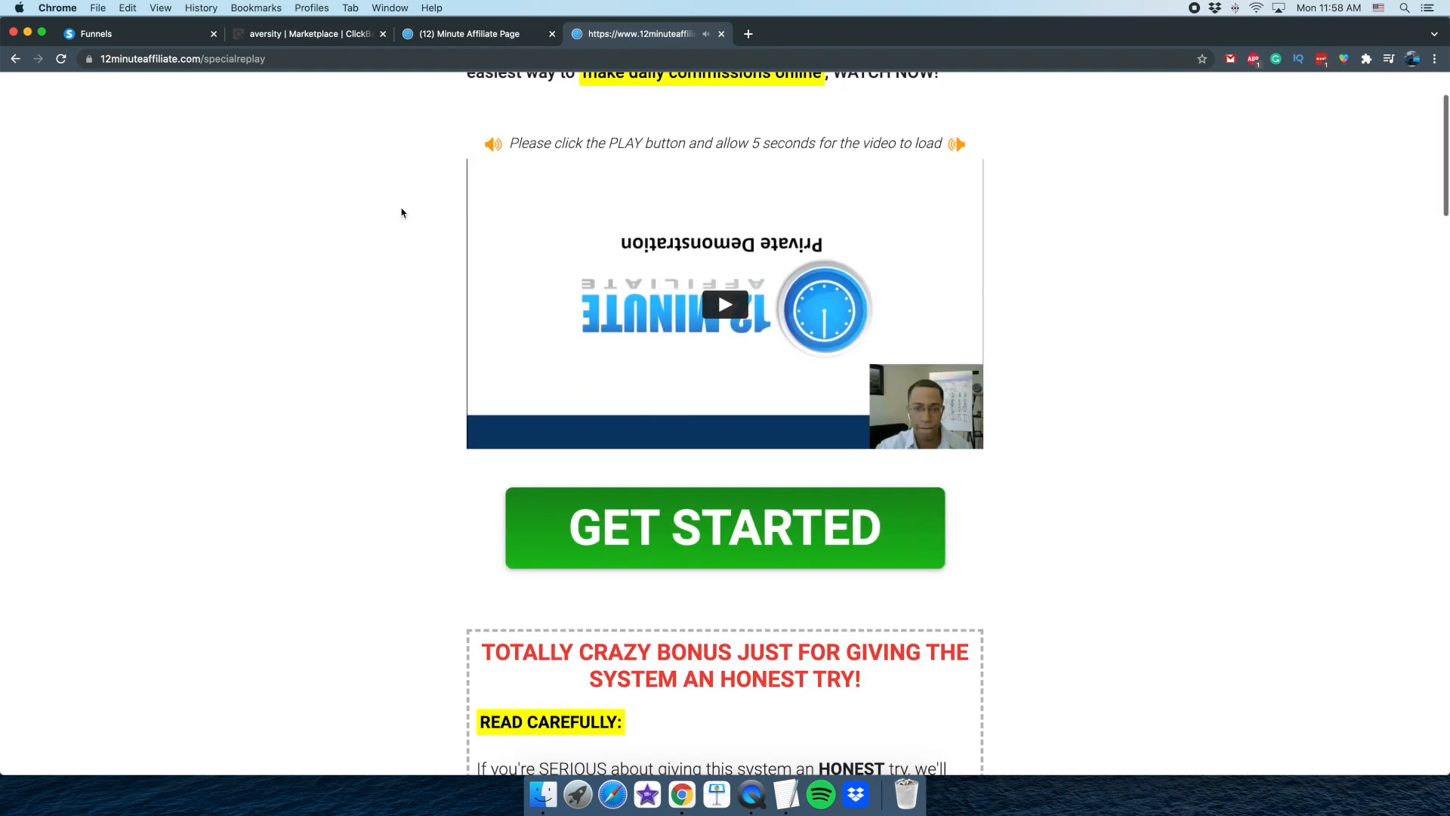
scroll(394, 223, "up", 5)
left_click(751, 795)
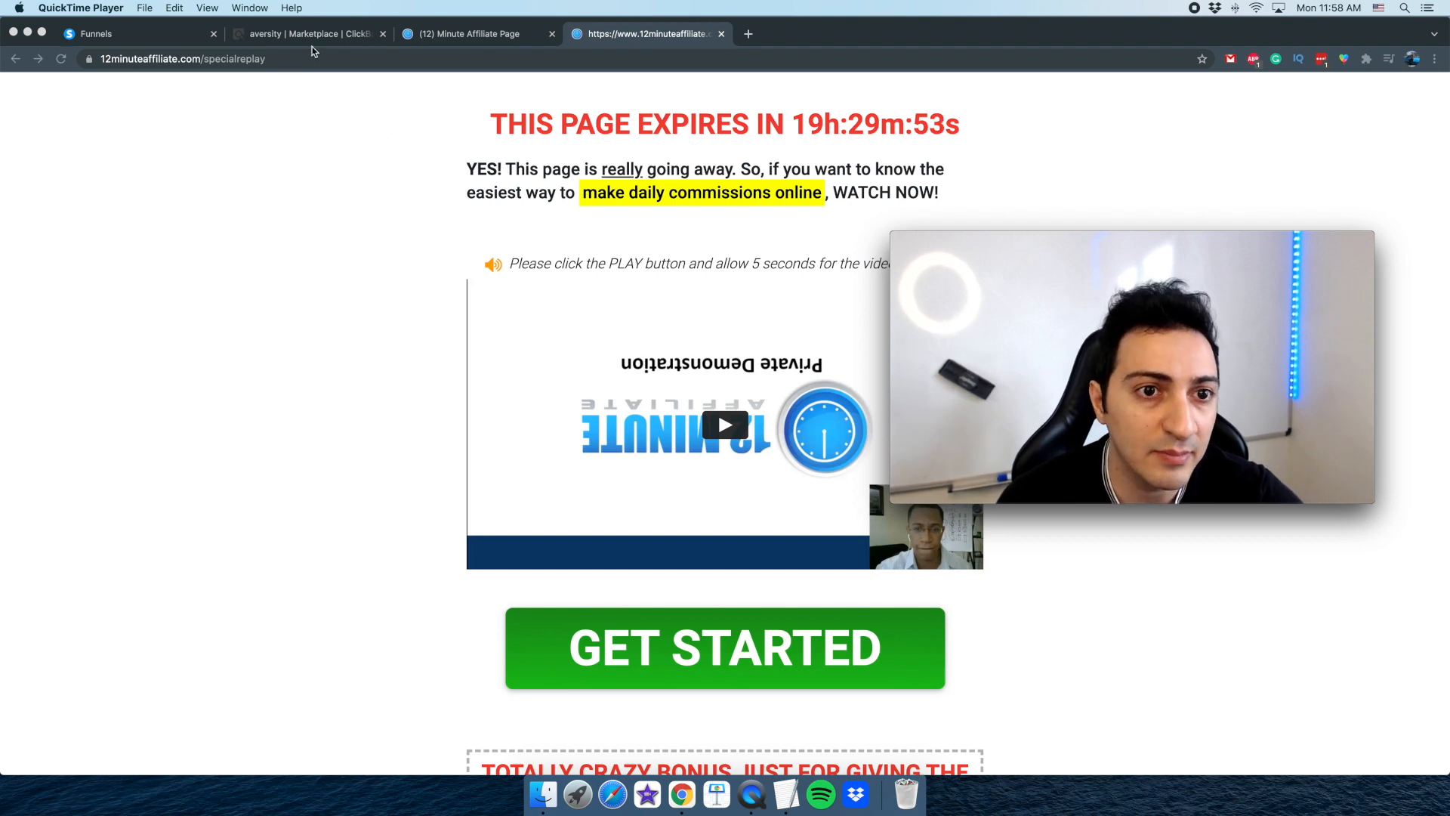
Start a new funnel in systeme.io and name it "12 Minute Affiliate Marketing"
left_click(172, 41)
left_click(1377, 149)
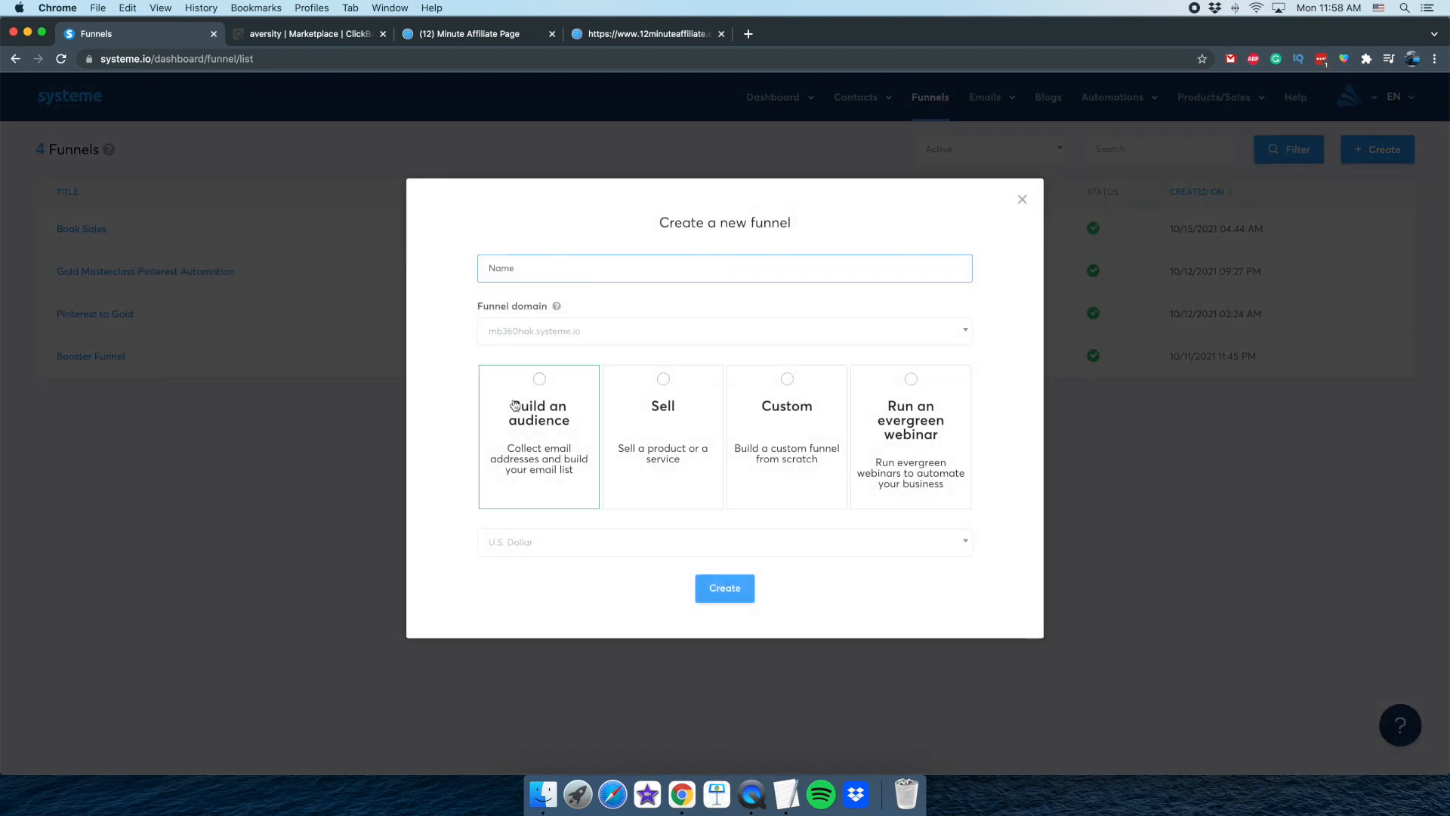
type("12")
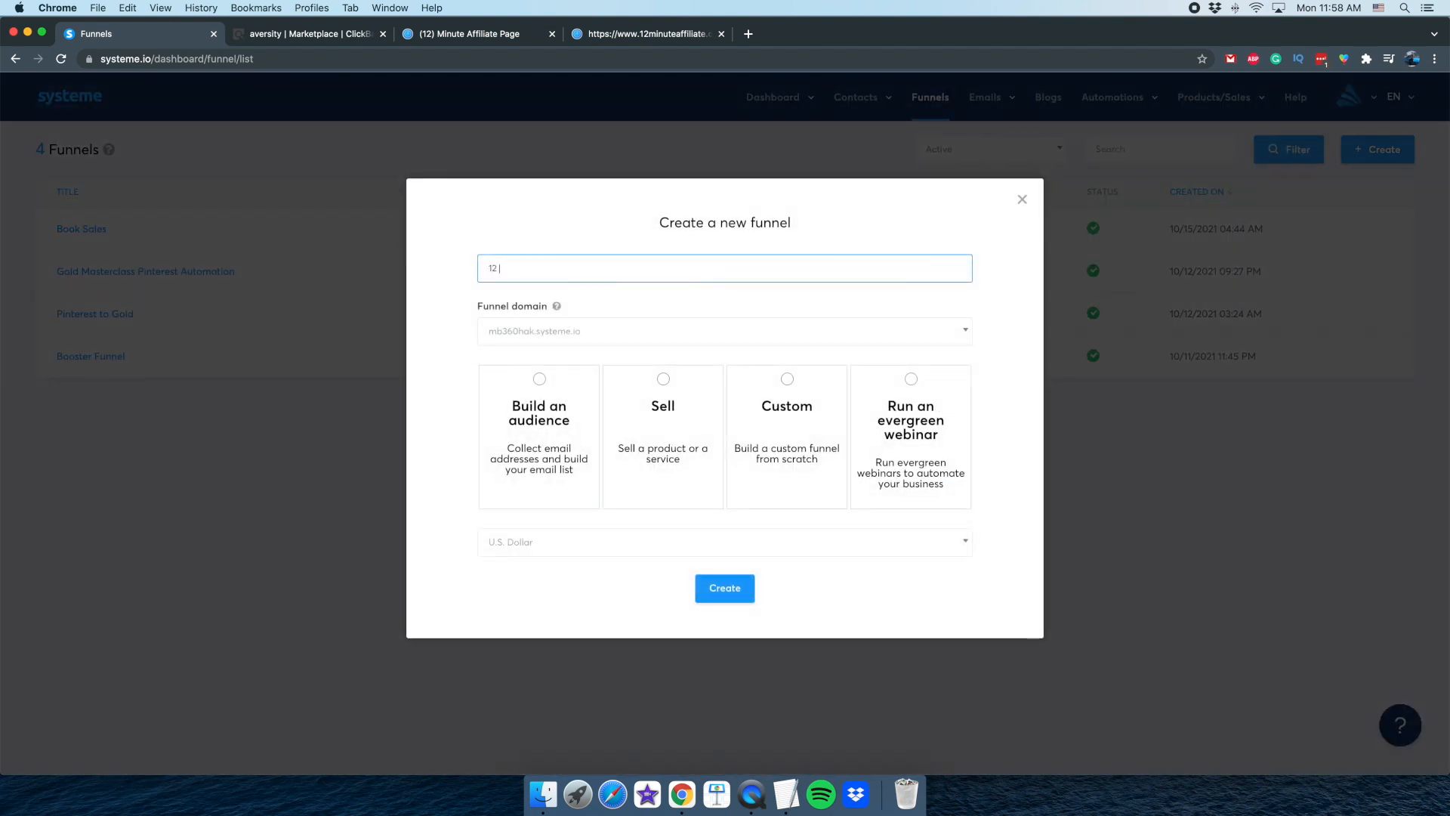
type(" SMinu")
type(" Min")
type("ute Affiliate ")
type("Marketing")
Set the funnel domain to page.clickden.io, choose the "Build an audience" goal and create the funnel
left_click(599, 342)
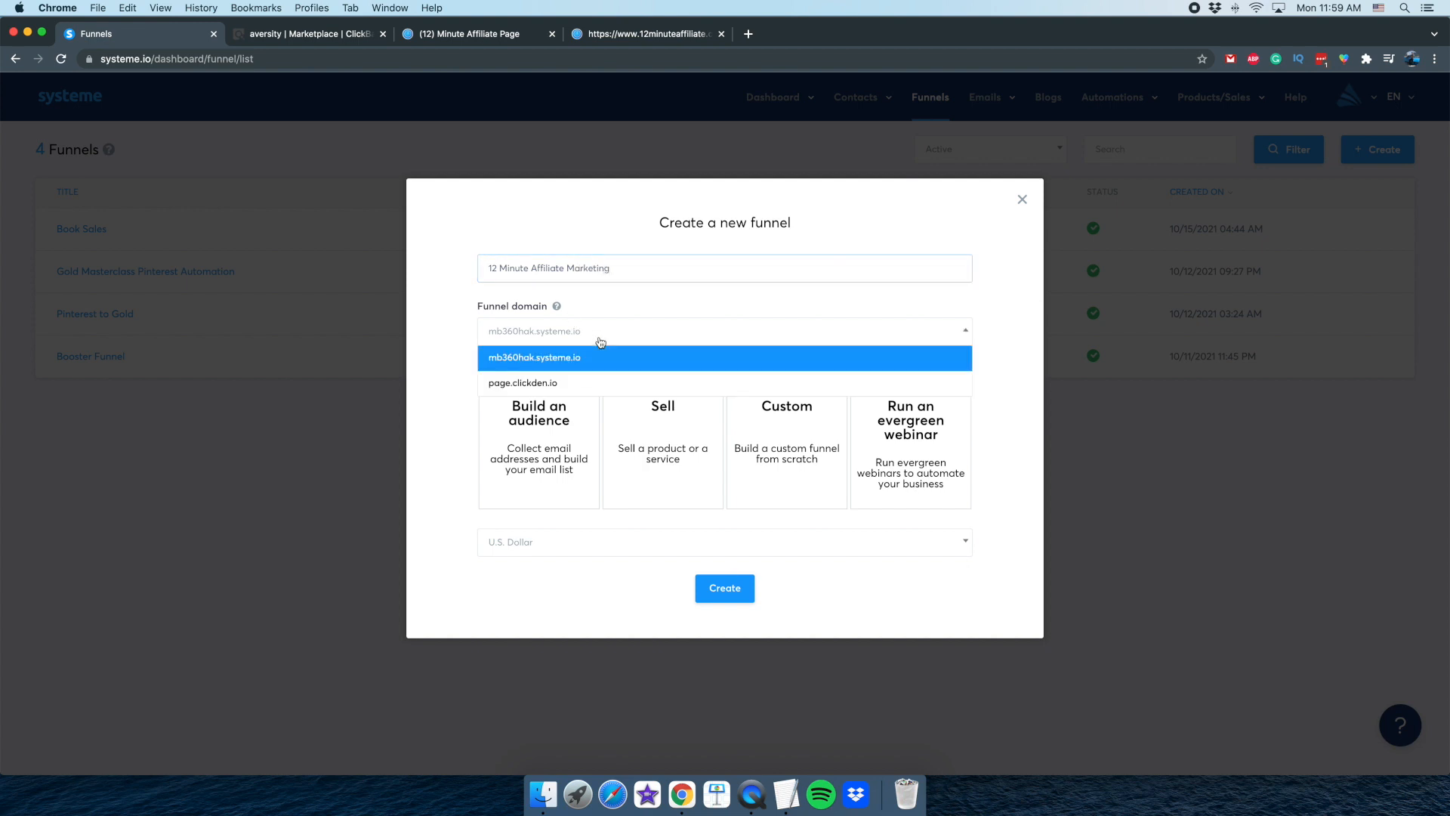
left_click(568, 378)
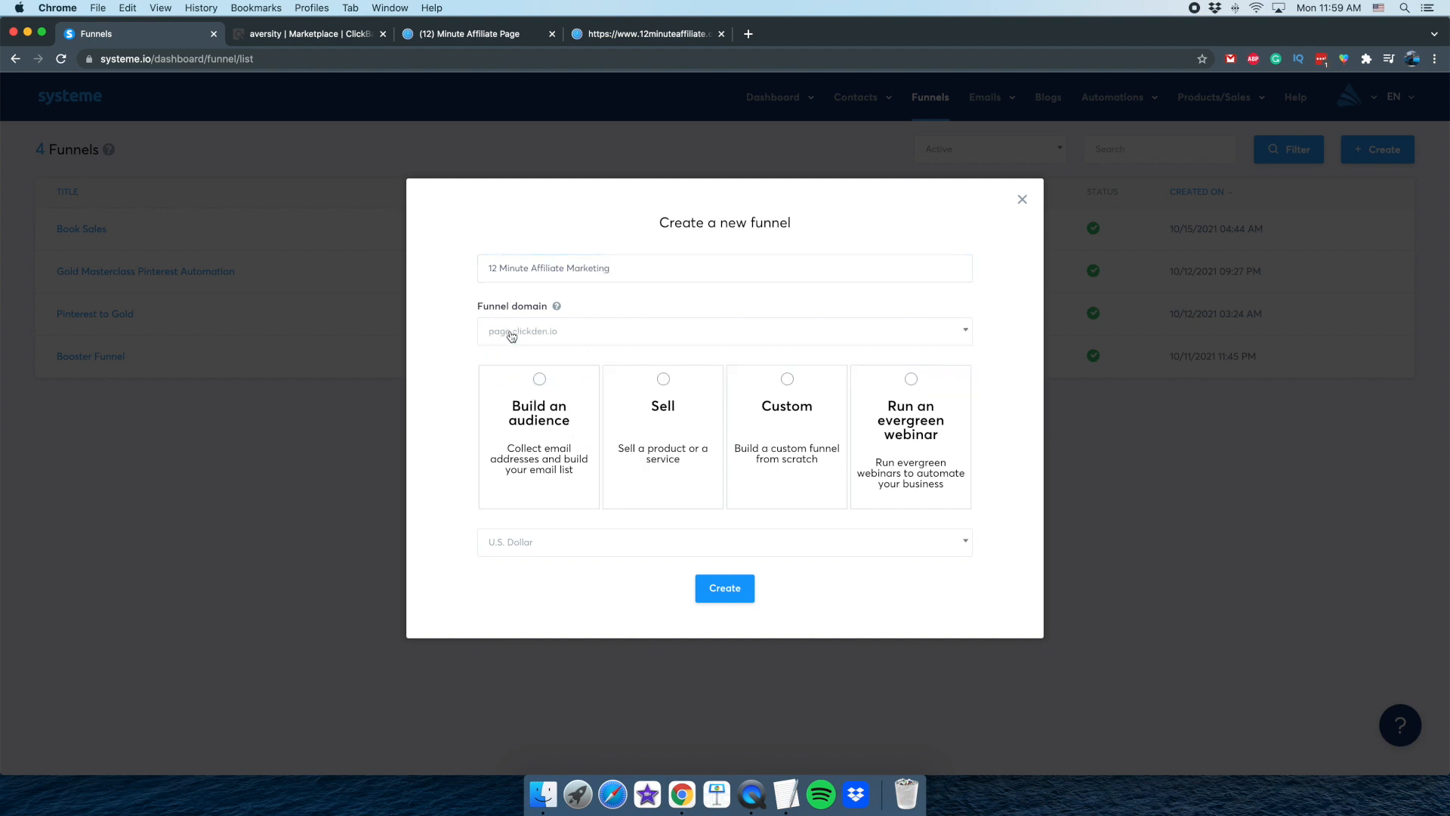
left_click(522, 436)
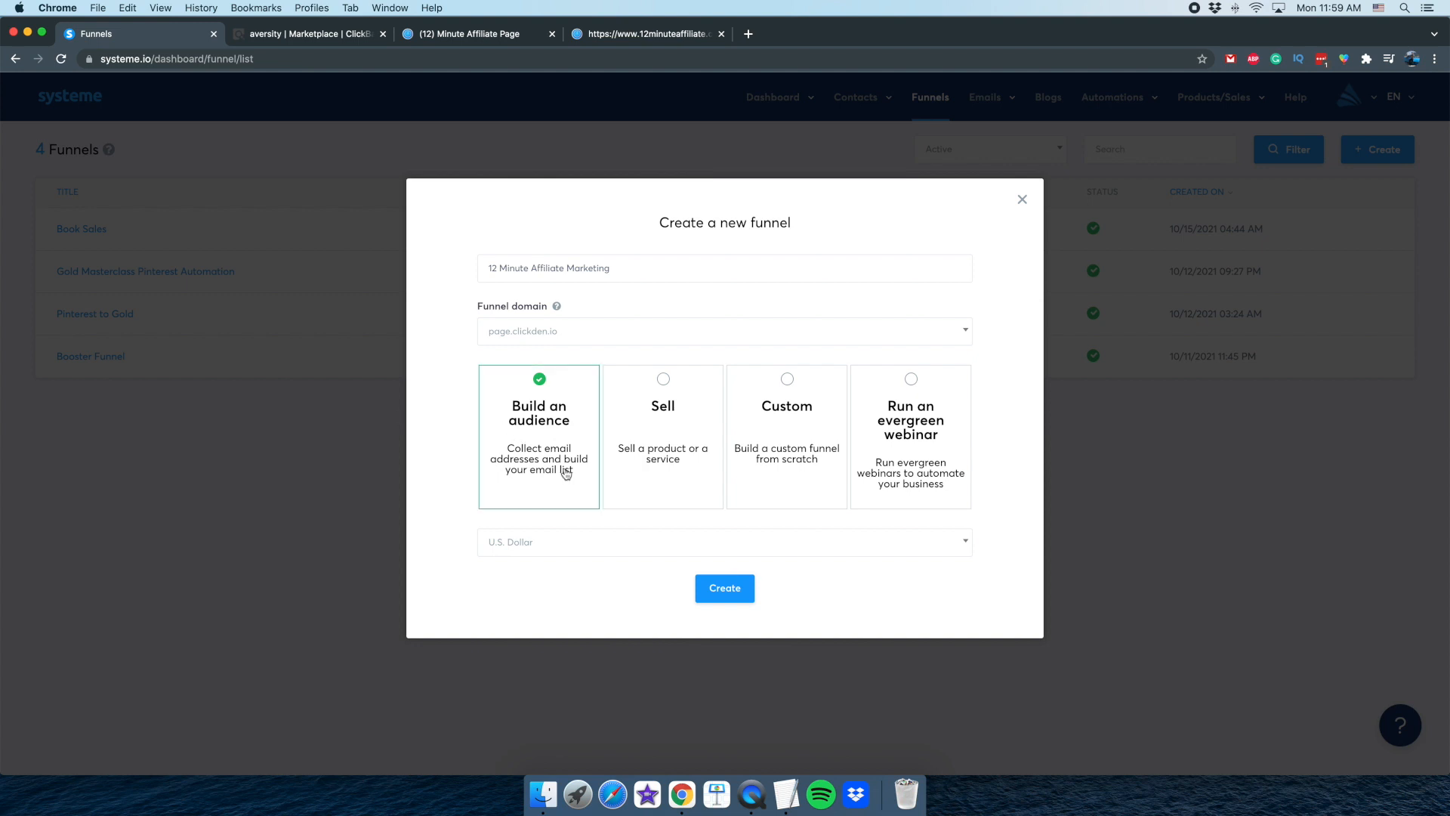
left_click(729, 593)
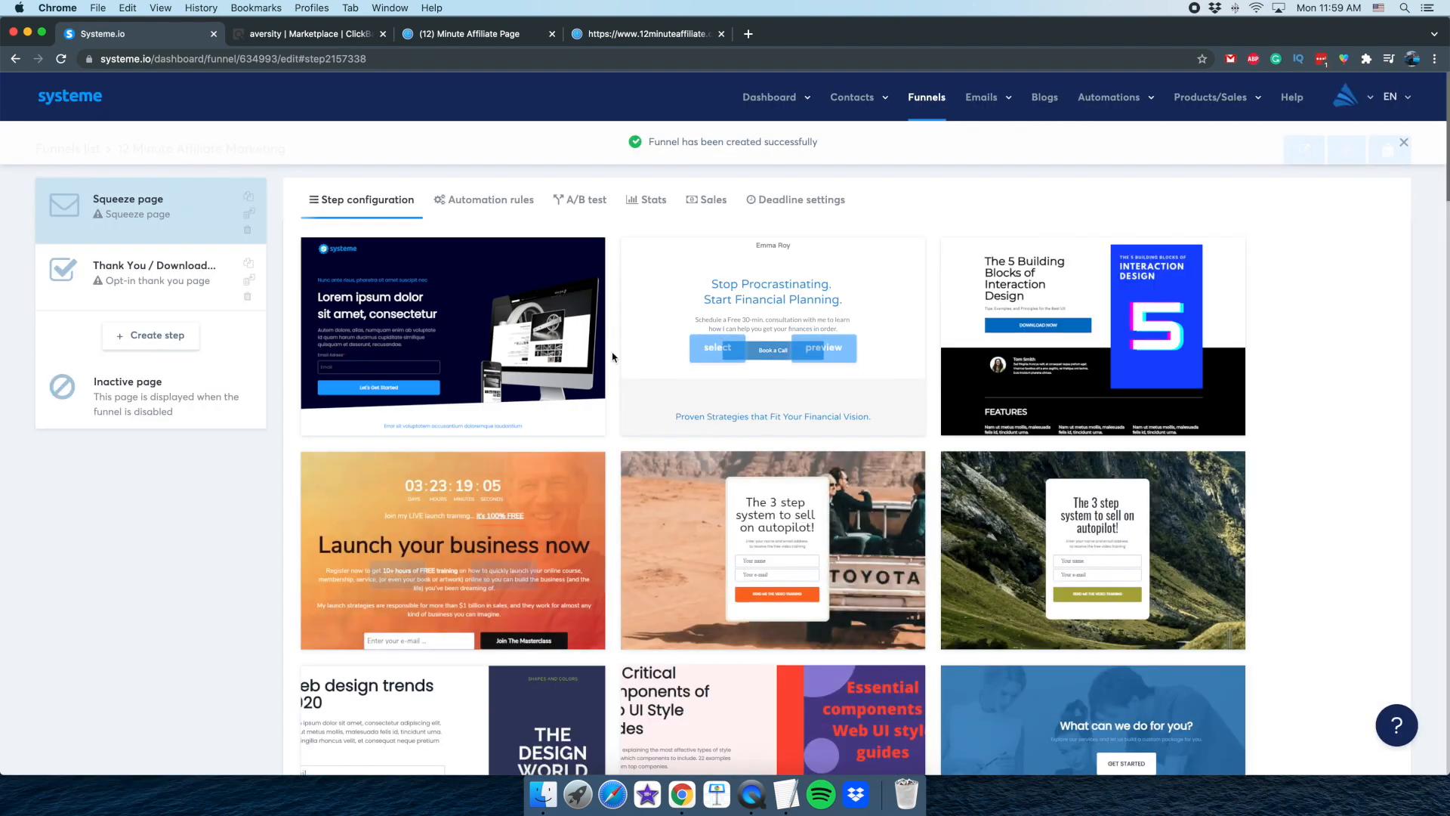
Browse the squeeze page templates and choose the dark "We're launching our New Site on 24th / October" template for the funnel's first step
mouse_move(419, 346)
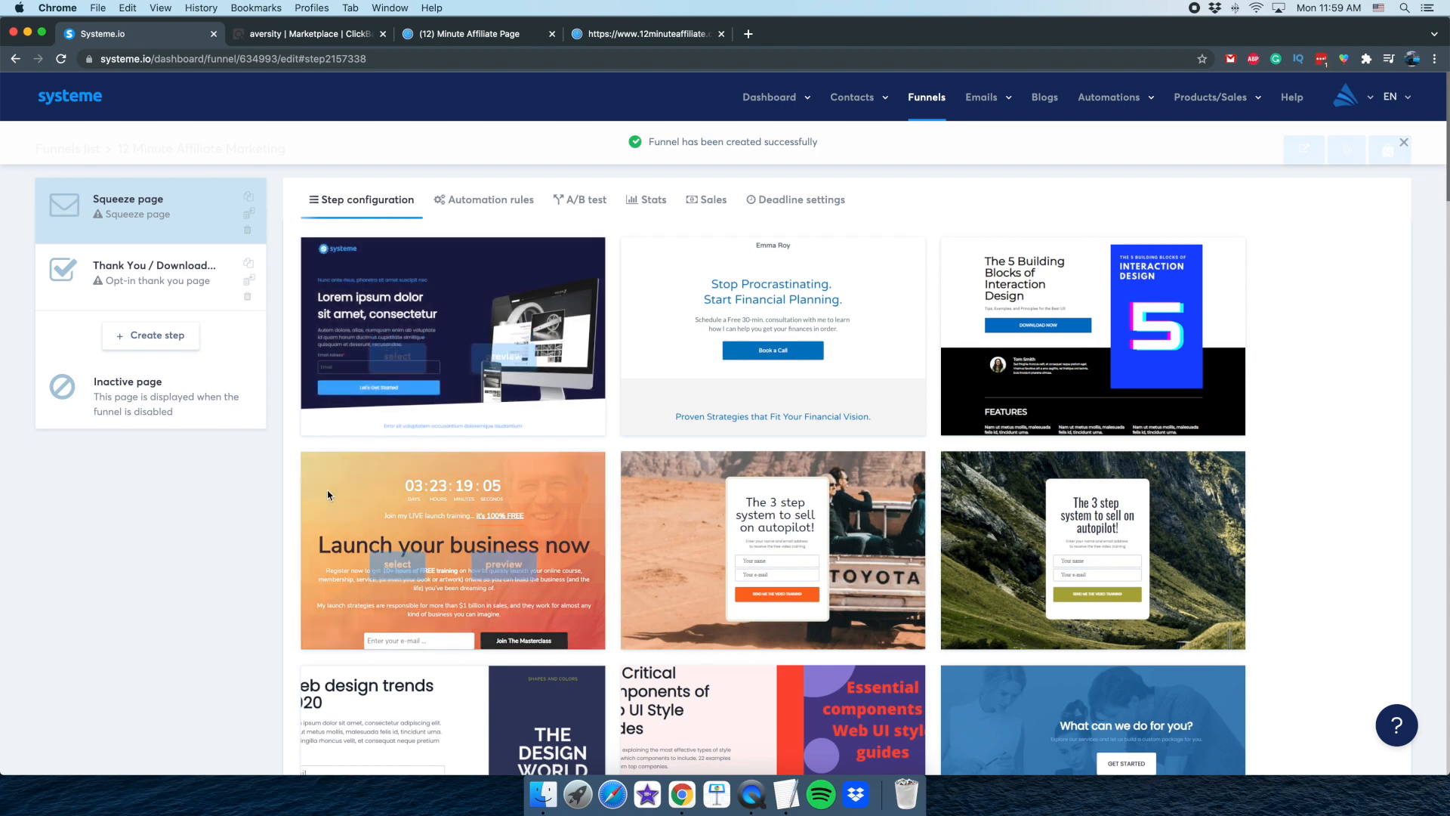
left_click(752, 793)
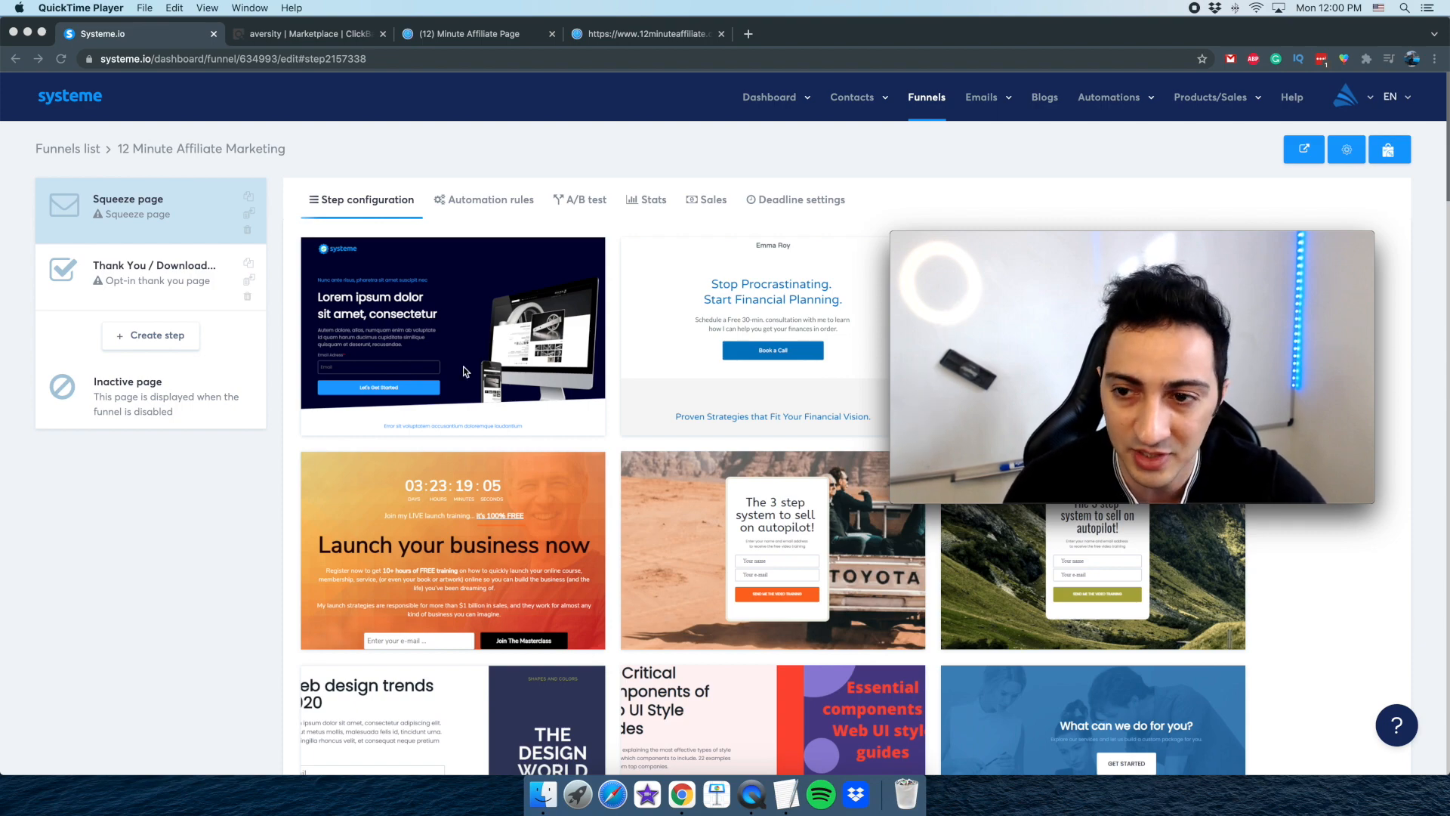
scroll(446, 430, "down", 4)
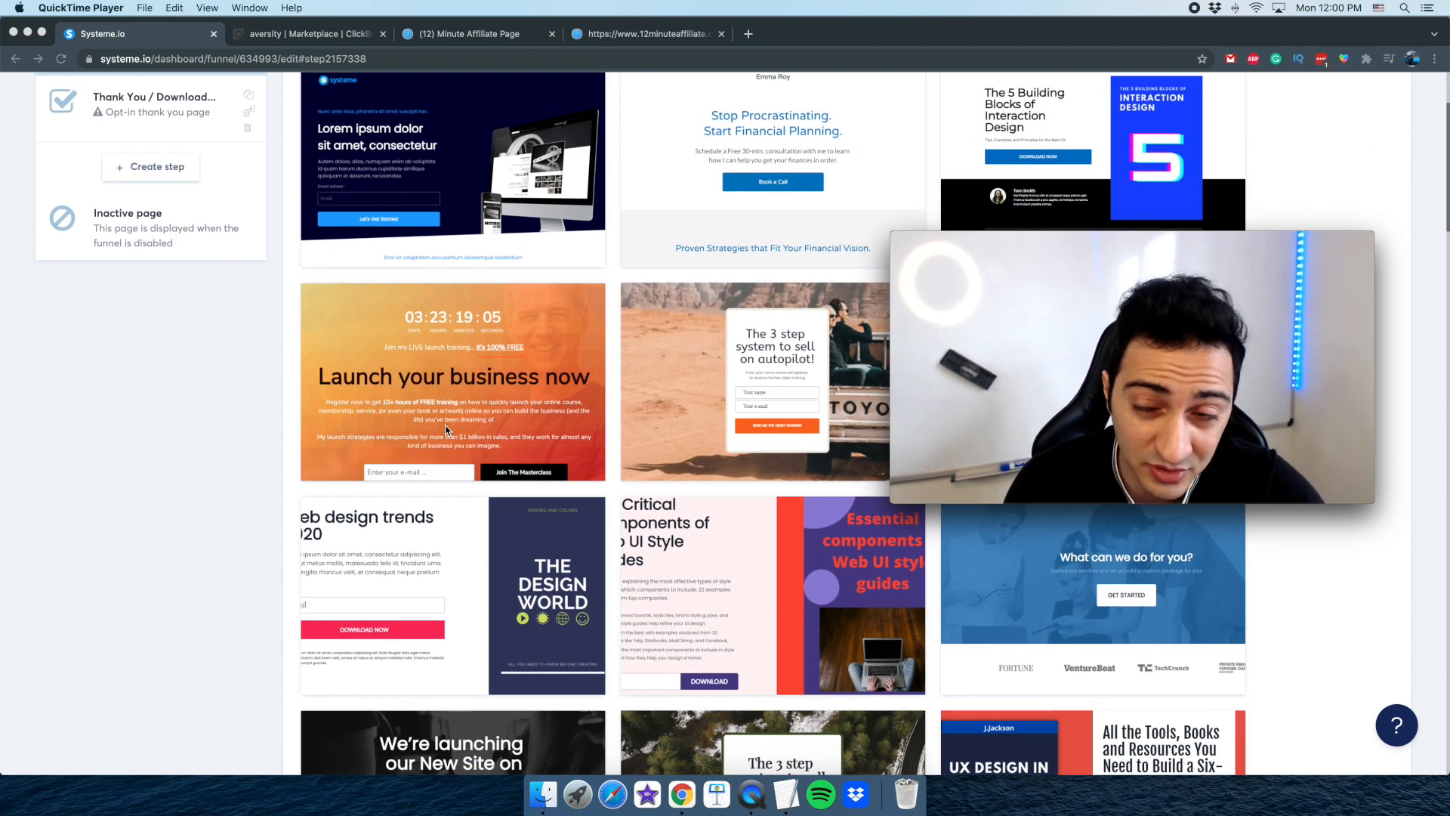
scroll(446, 429, "down", 3)
scroll(436, 432, "down", 5)
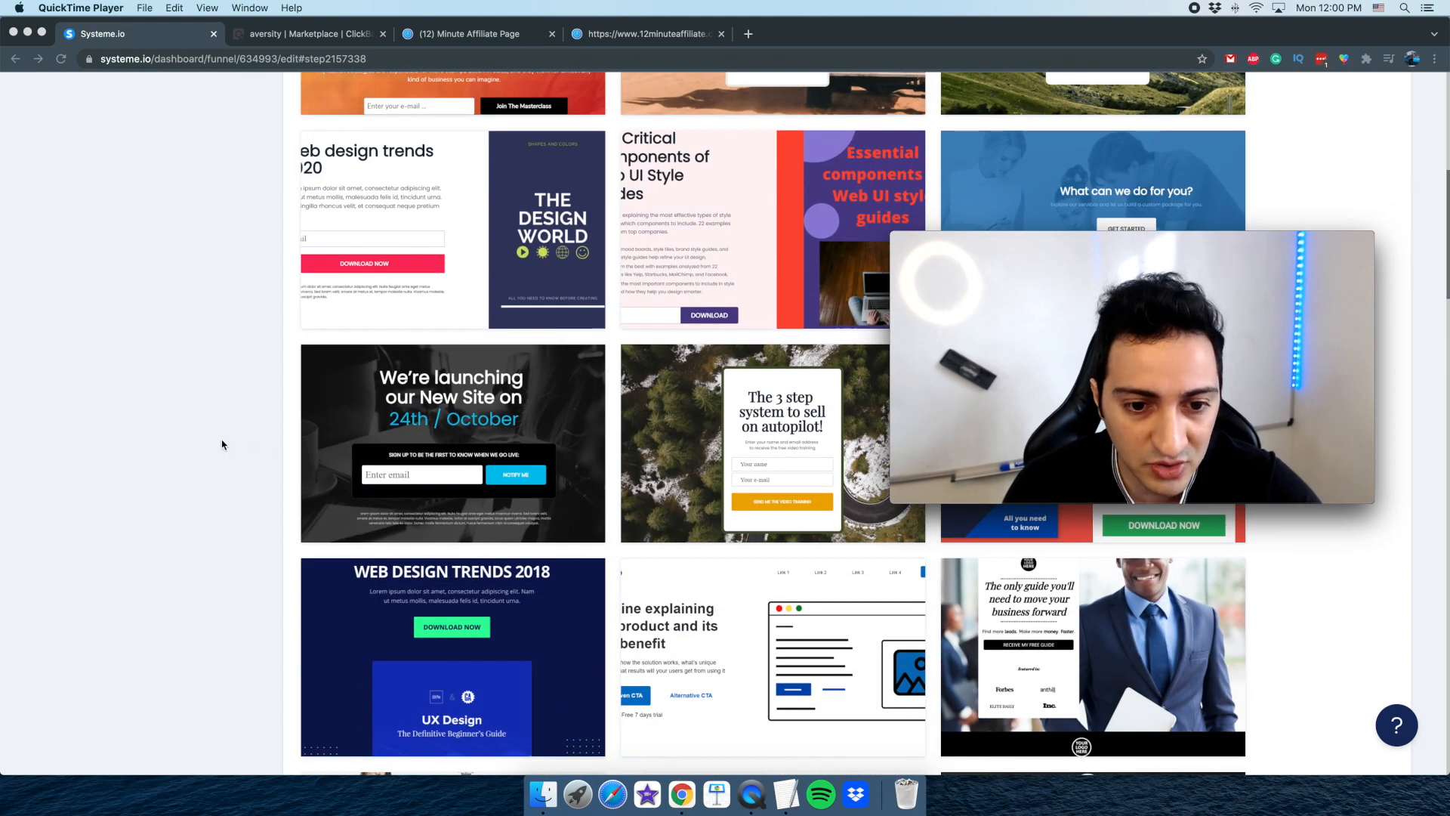
scroll(225, 444, "down", 4)
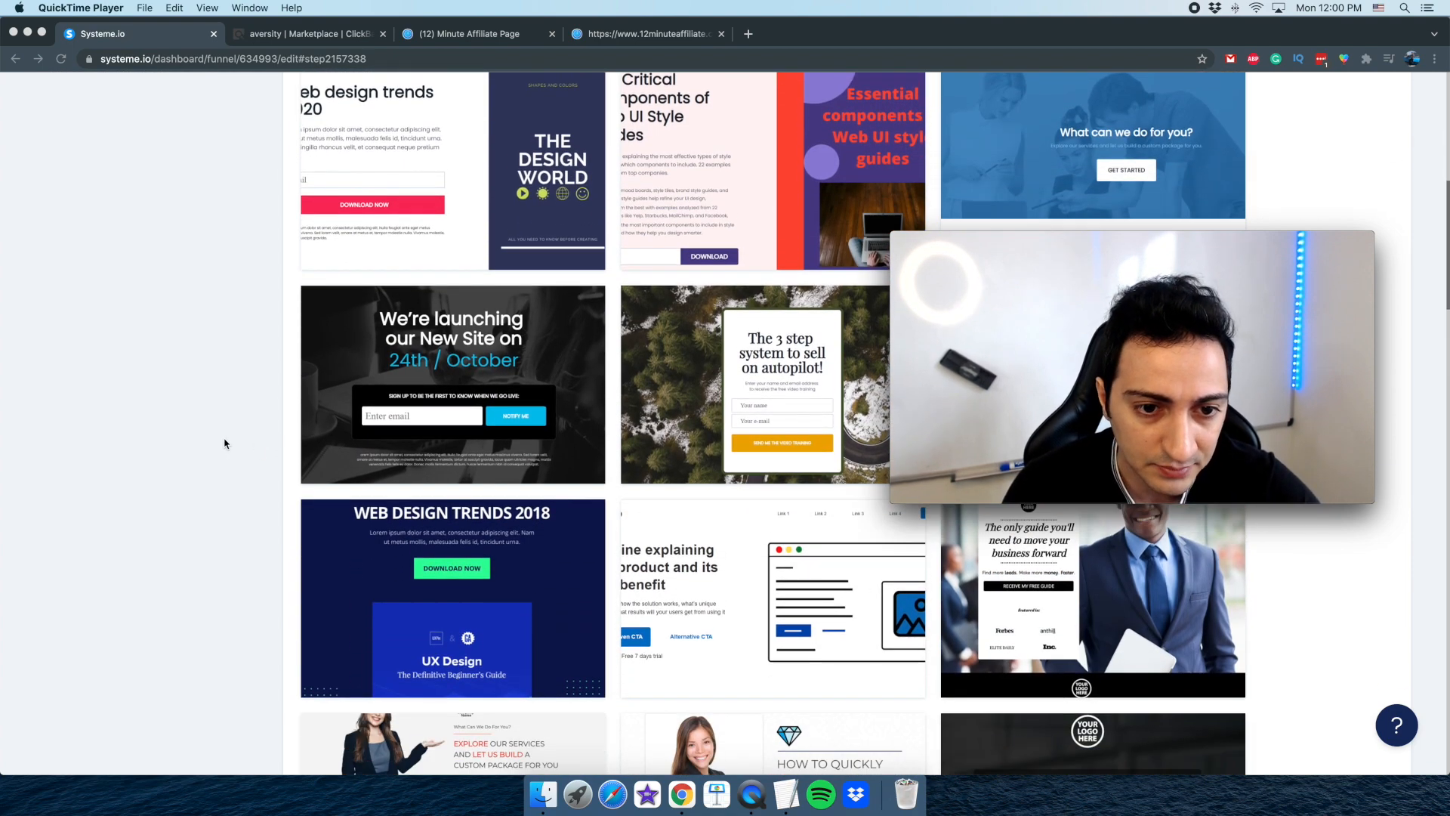
scroll(224, 443, "up", 1)
scroll(224, 444, "up", 3)
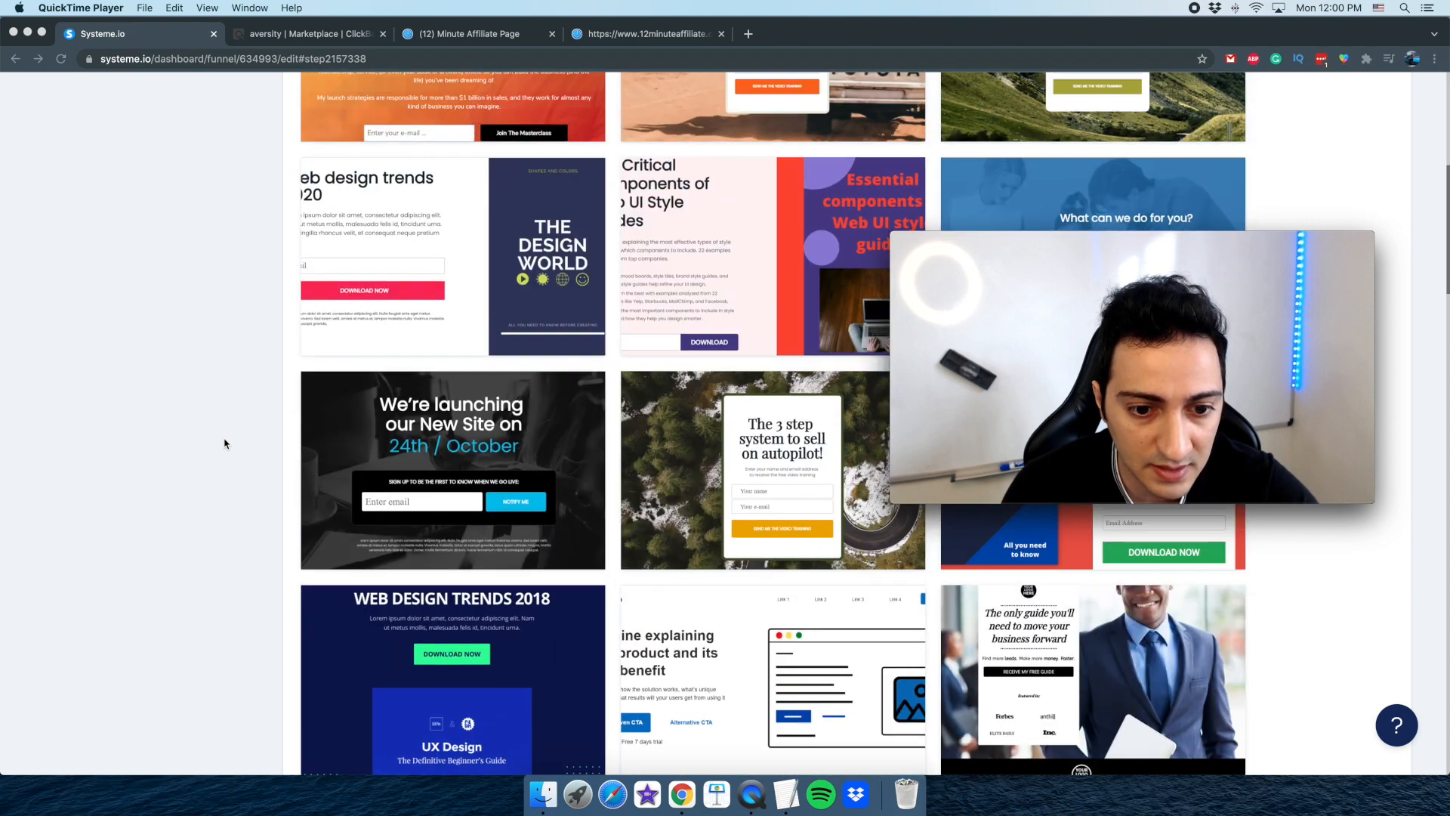
left_click(268, 446)
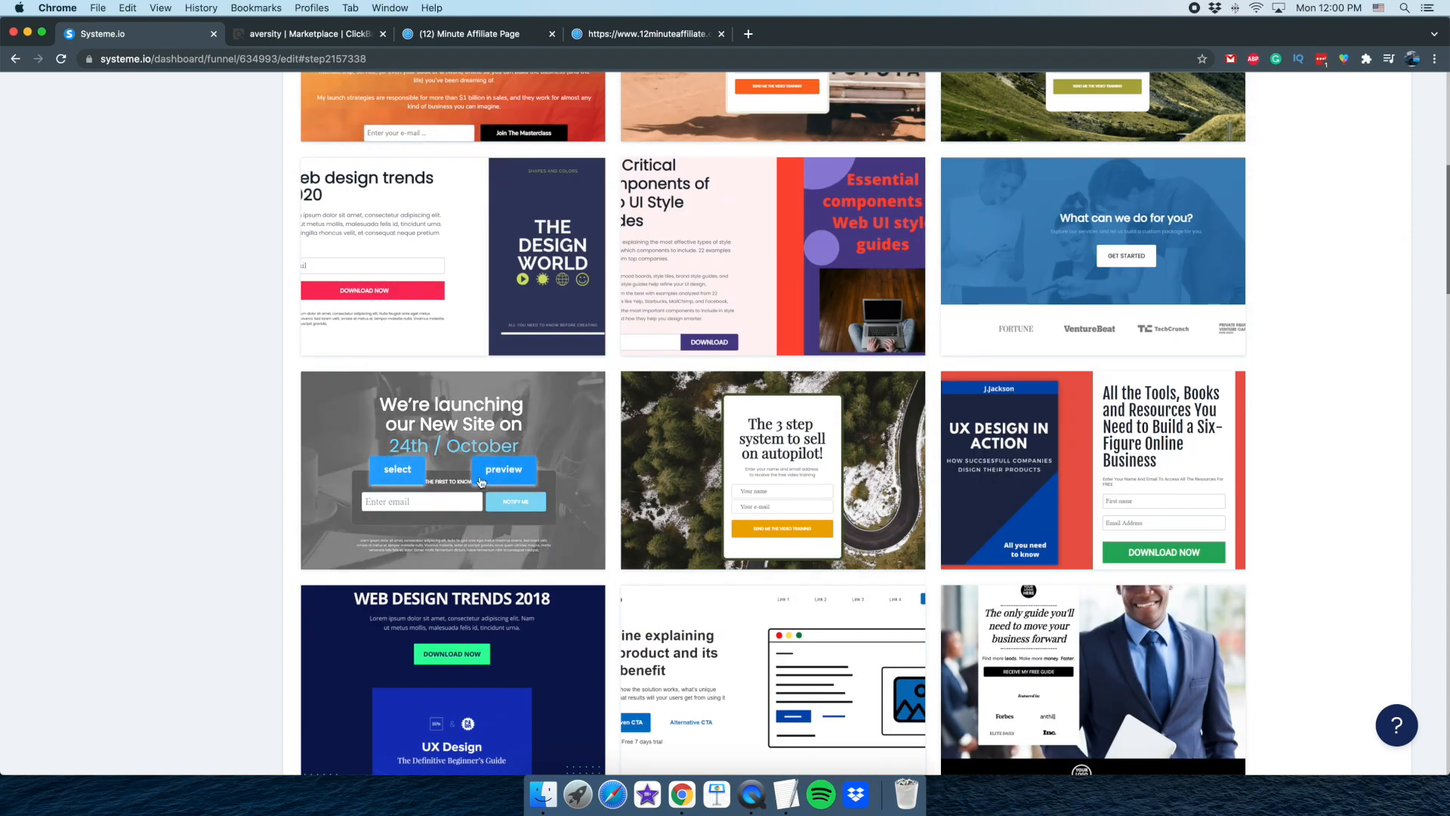
scroll(309, 473, "down", 5)
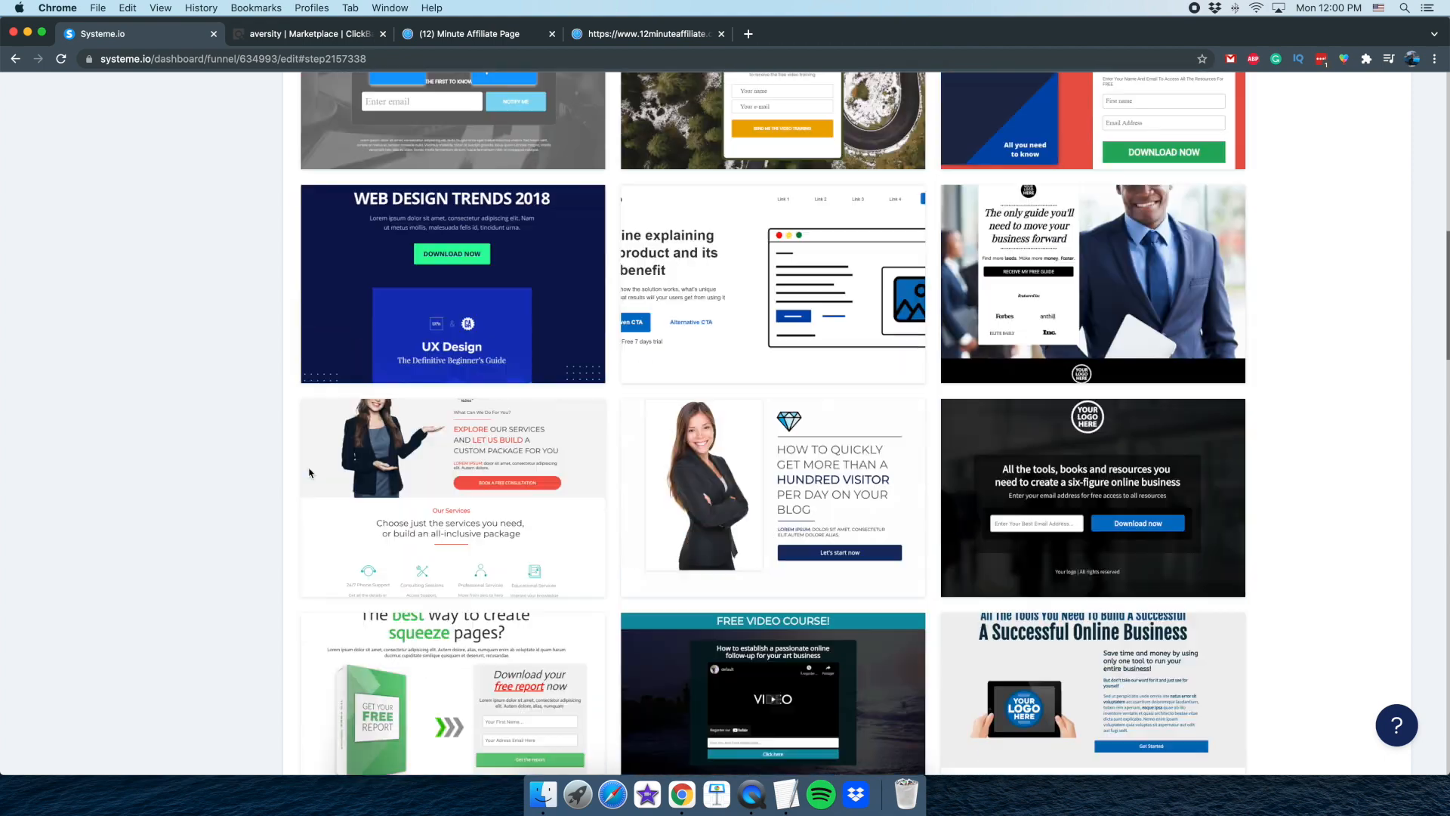
scroll(309, 472, "up", 1)
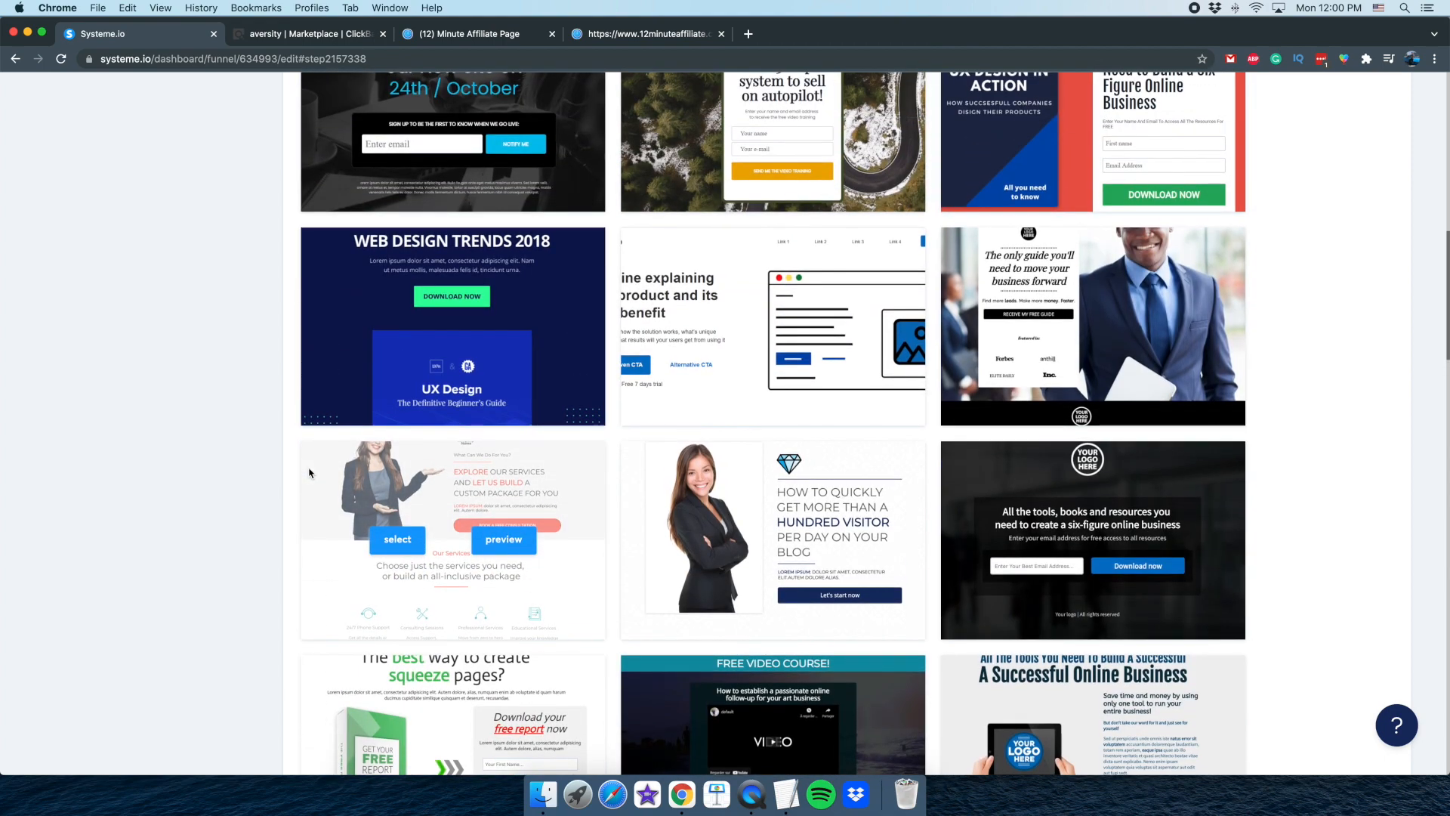
scroll(309, 473, "up", 1)
scroll(309, 472, "down", 2)
scroll(309, 473, "up", 2)
scroll(309, 472, "down", 1)
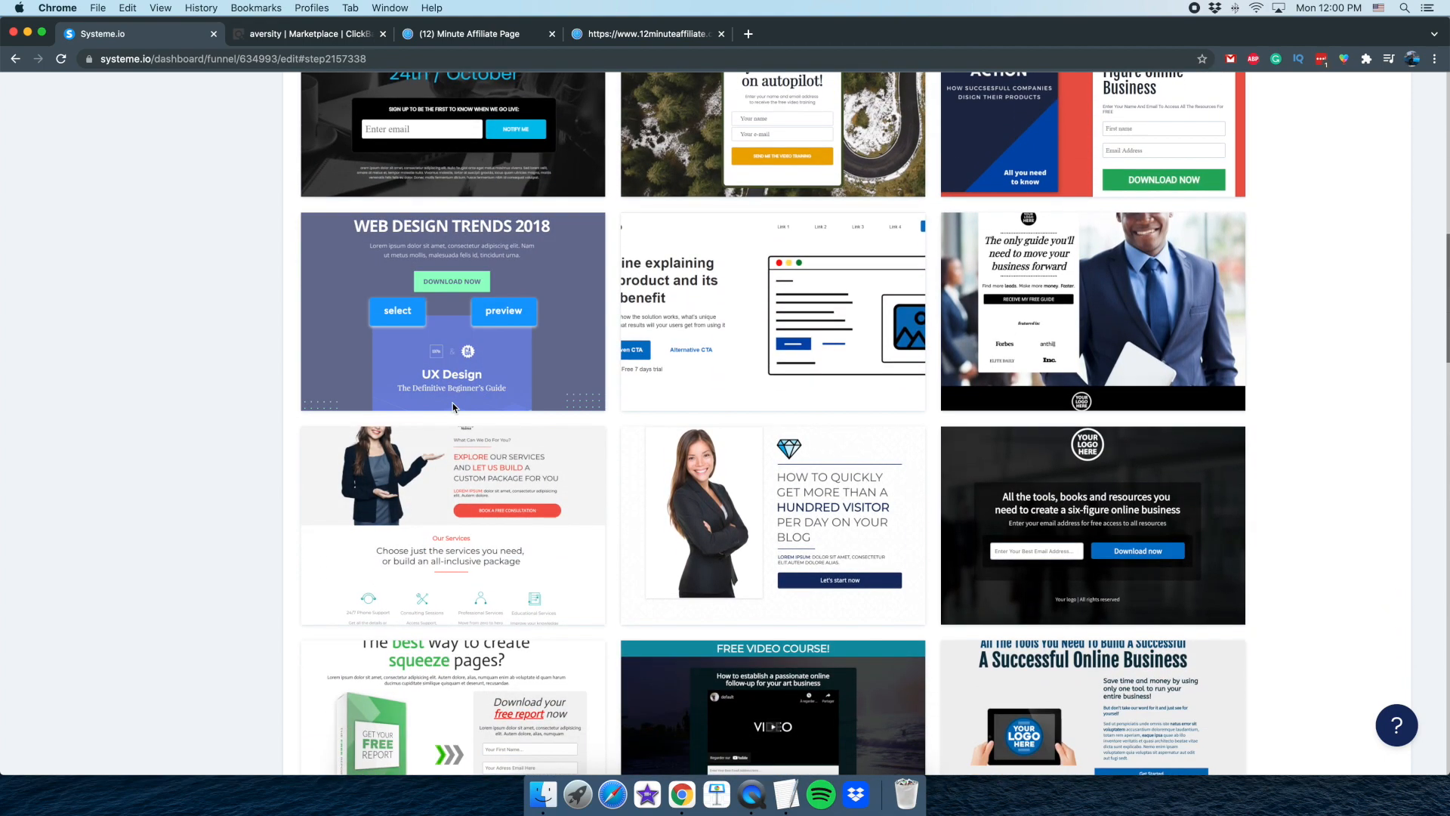
scroll(453, 408, "up", 4)
left_click(472, 402)
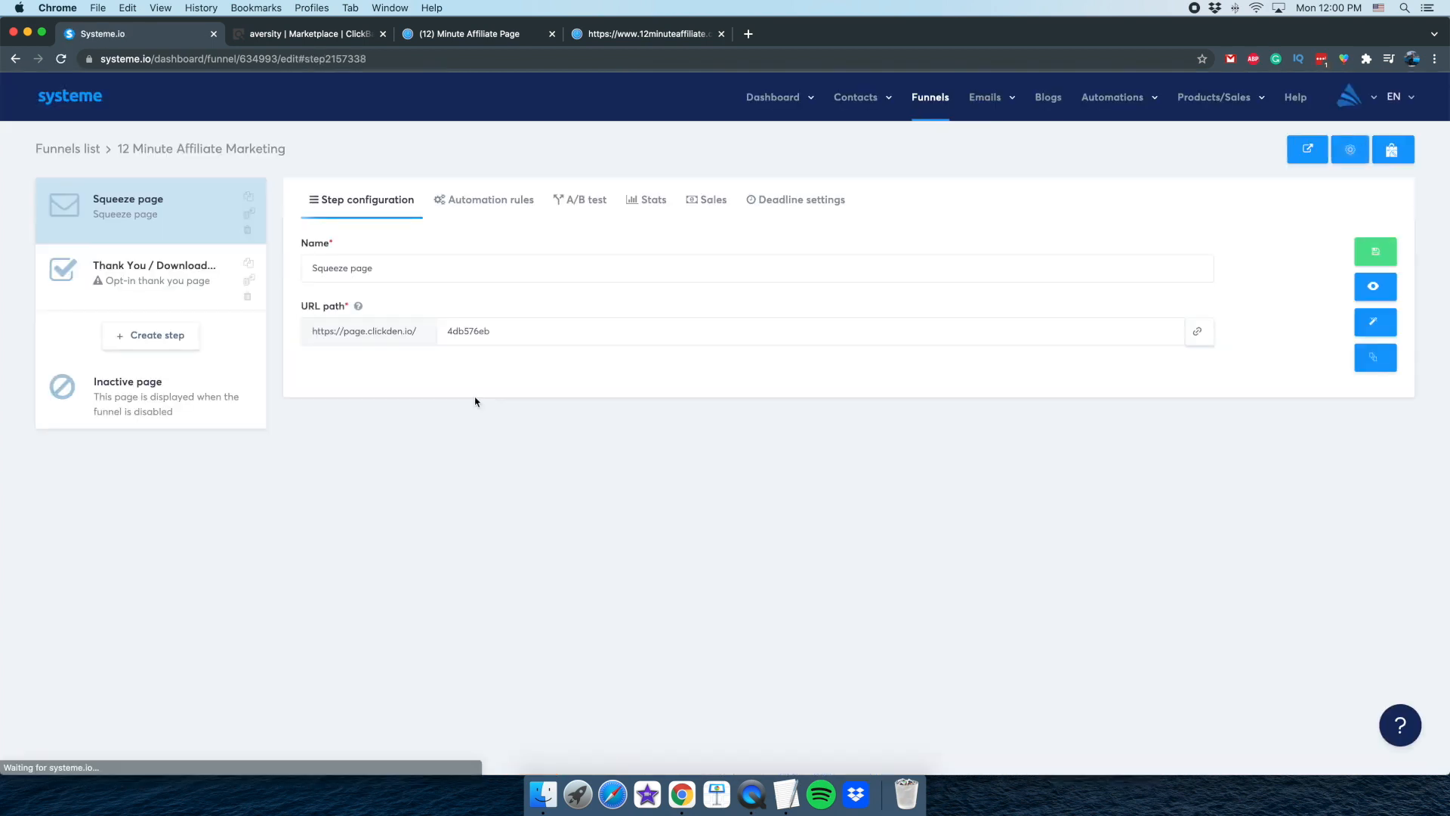
Rename the squeeze page step as "Start Here" and save the step
left_click_drag(456, 337, 439, 340)
left_click(543, 387)
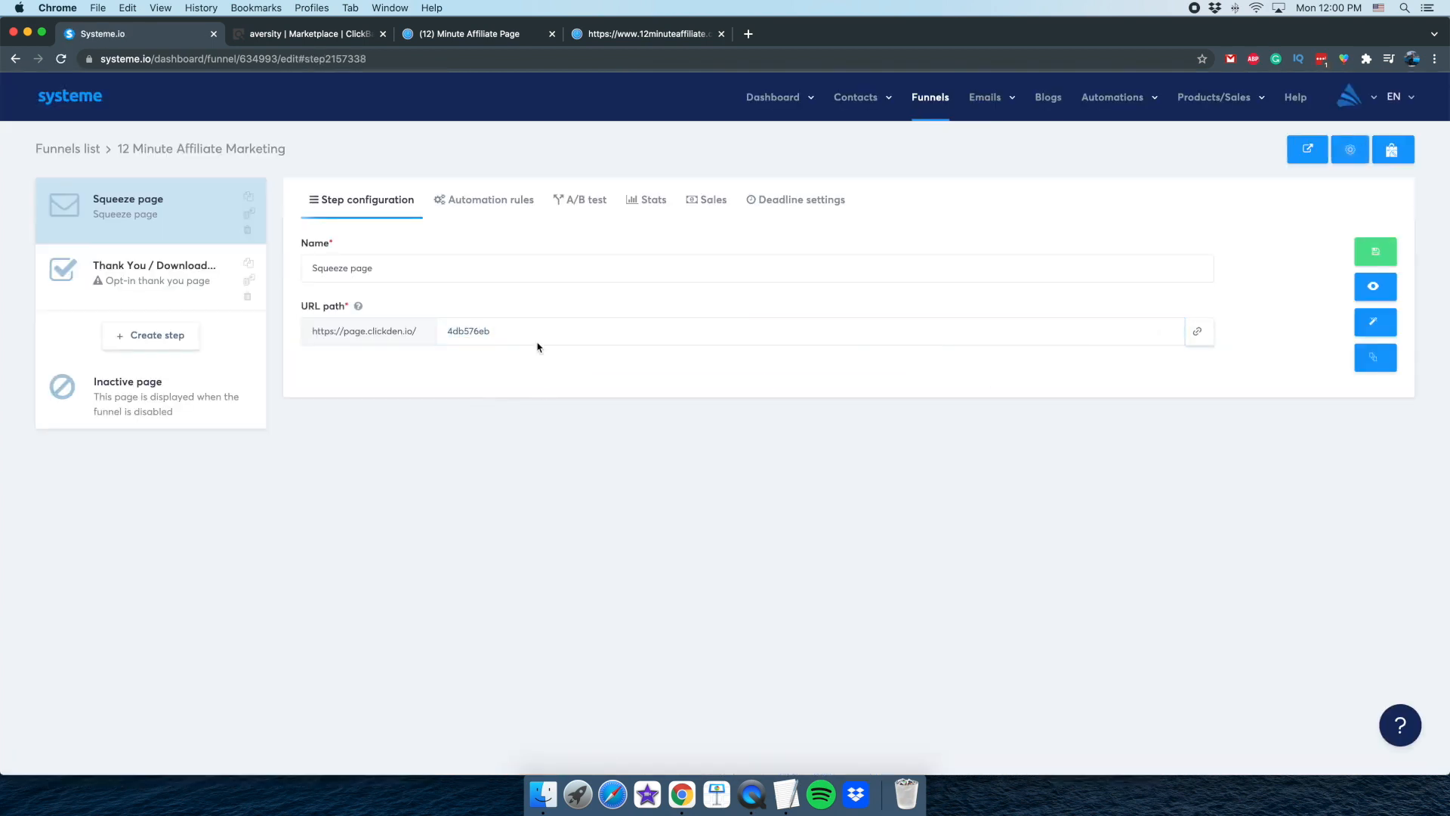
left_click_drag(373, 269, 295, 263)
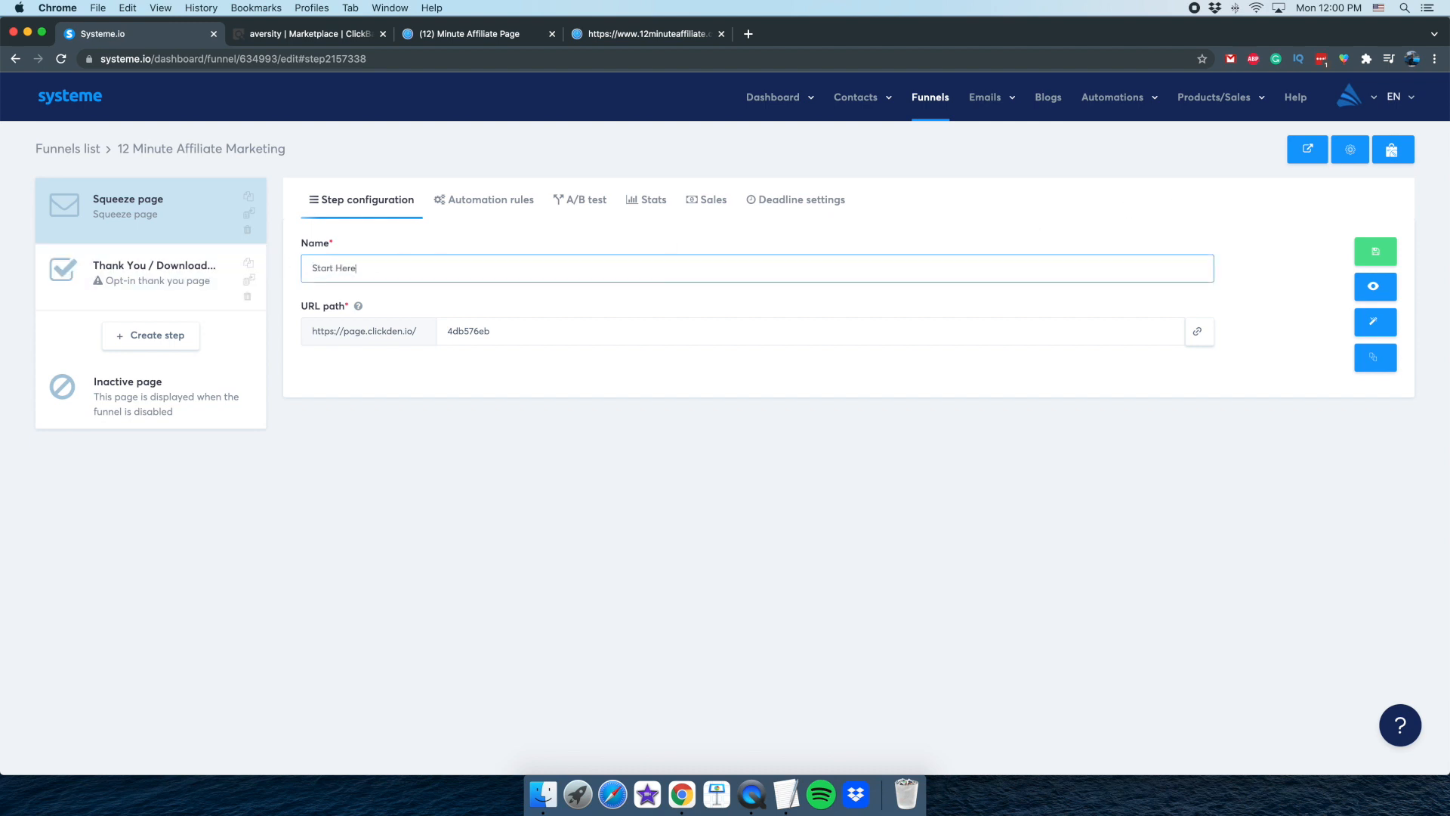
left_click(1377, 254)
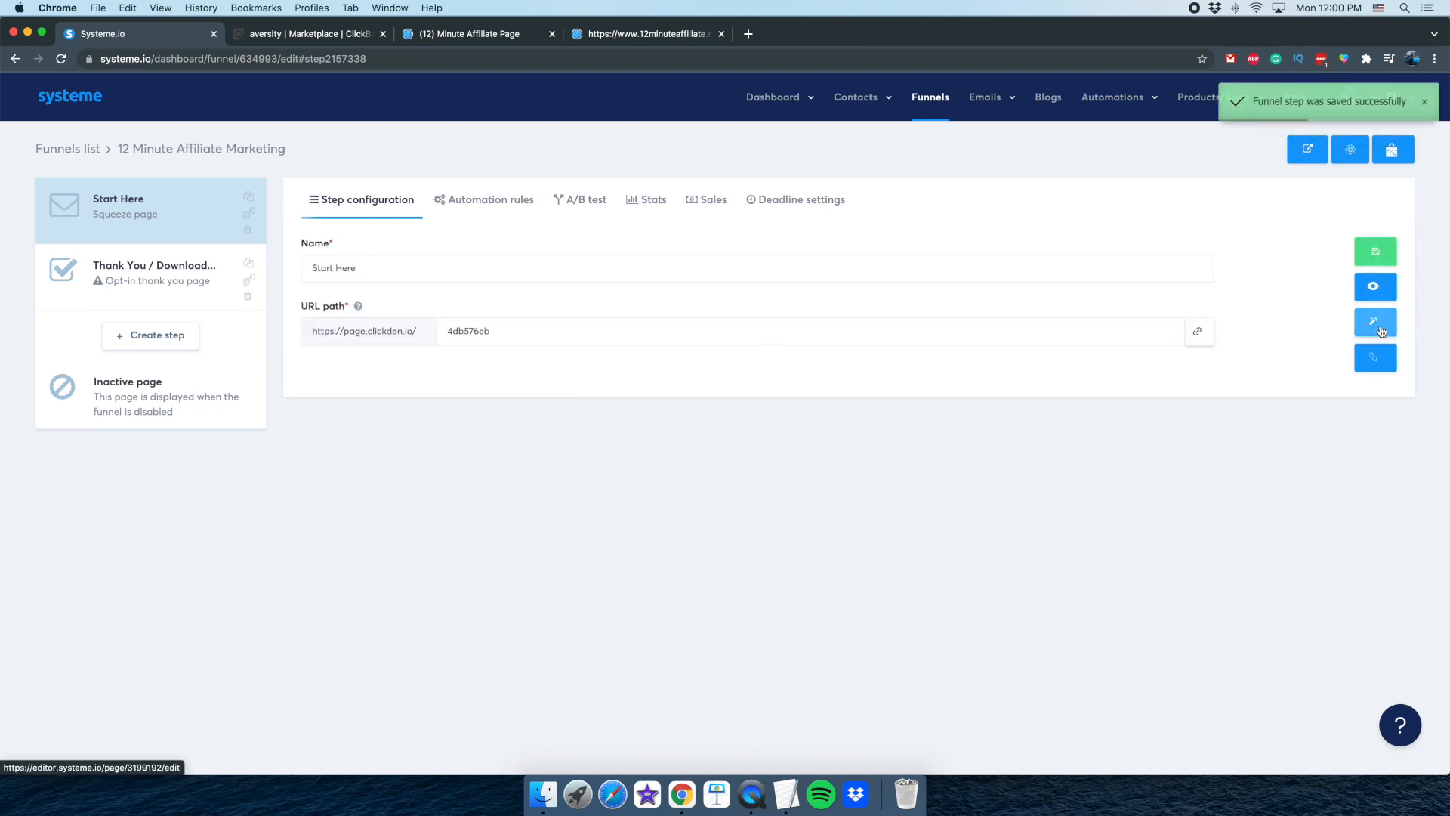
Open the Start Here page in the page editor, then shrink the QuickTime camera window and move it clear of the opt-in form
left_click(1376, 323)
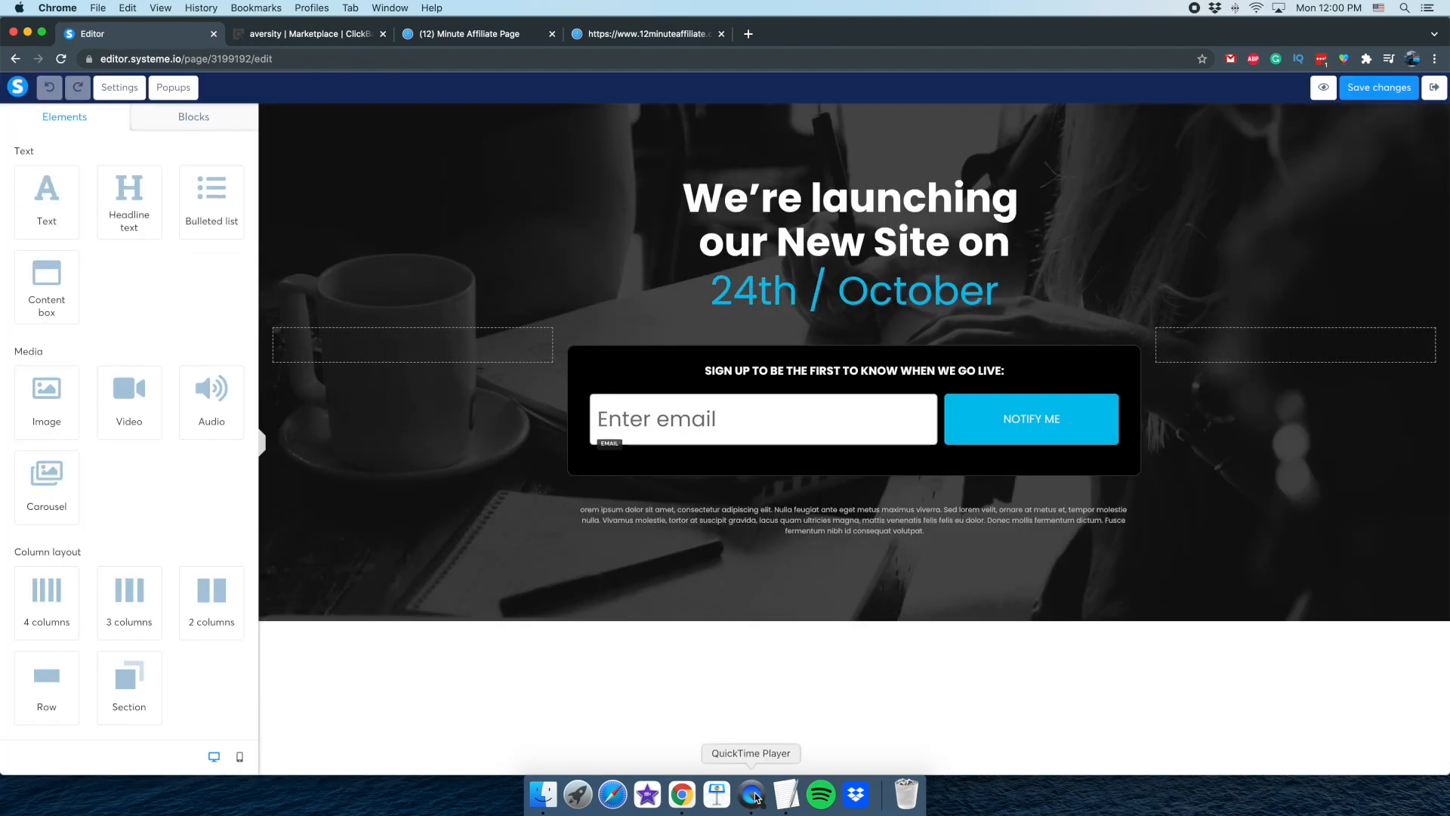
left_click(752, 794)
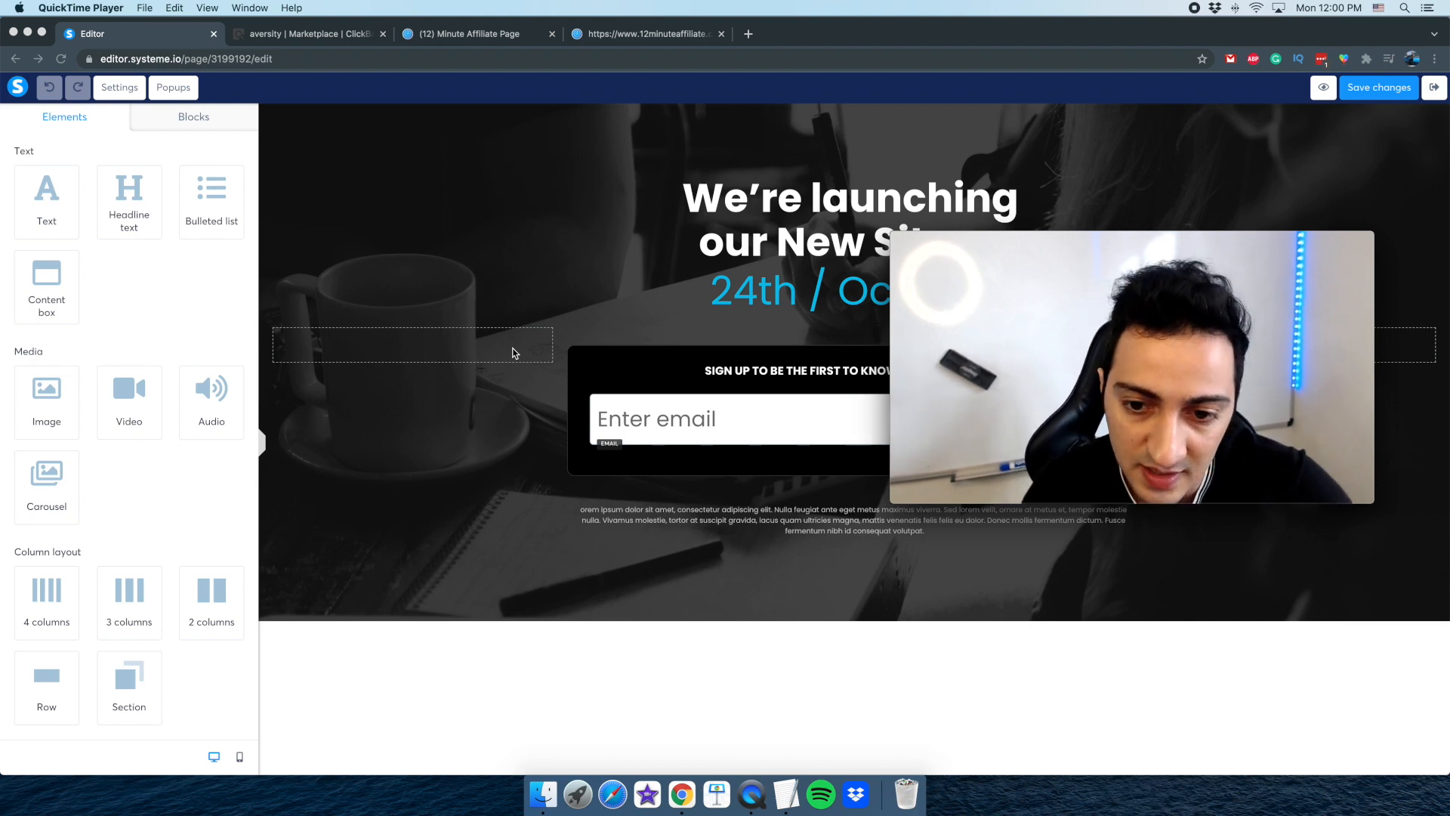
left_click_drag(892, 231, 1058, 321)
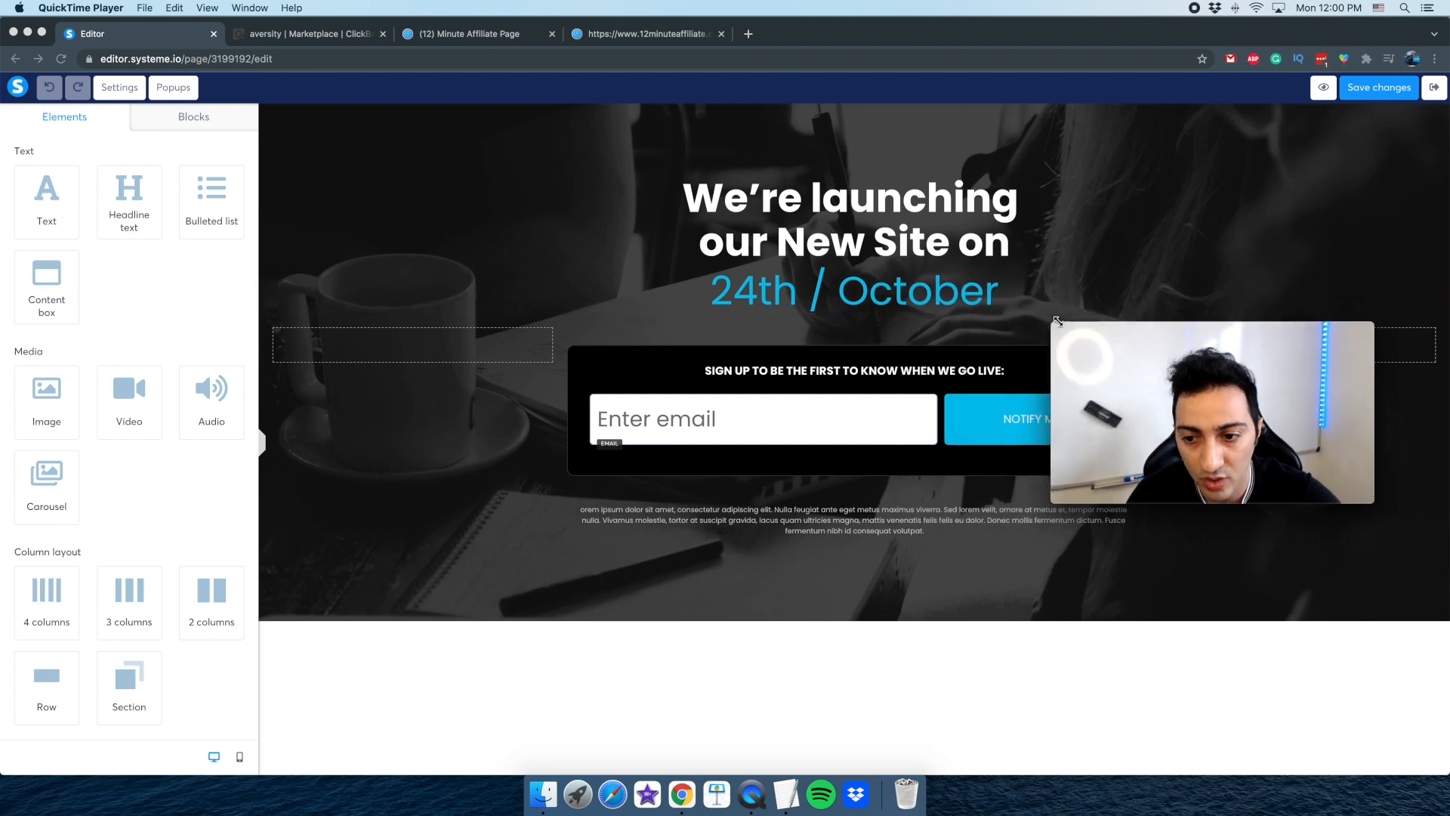
left_click_drag(1212, 330, 1264, 540)
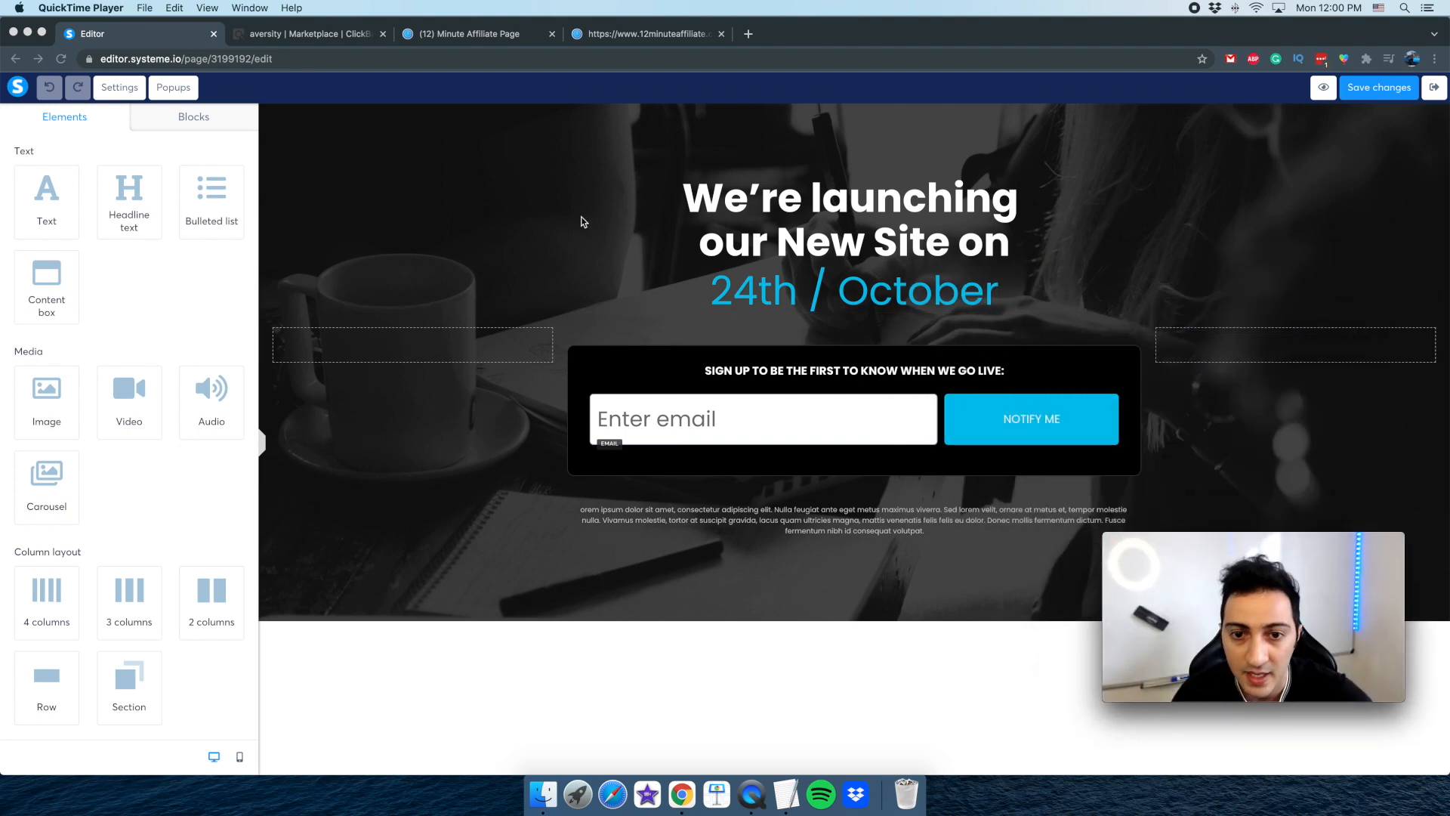
Place the 12 Minute Affiliate replay page beside the editor tab and review its opening text about making daily commissions online
left_click_drag(483, 35, 330, 29)
left_click_drag(642, 27, 319, 20)
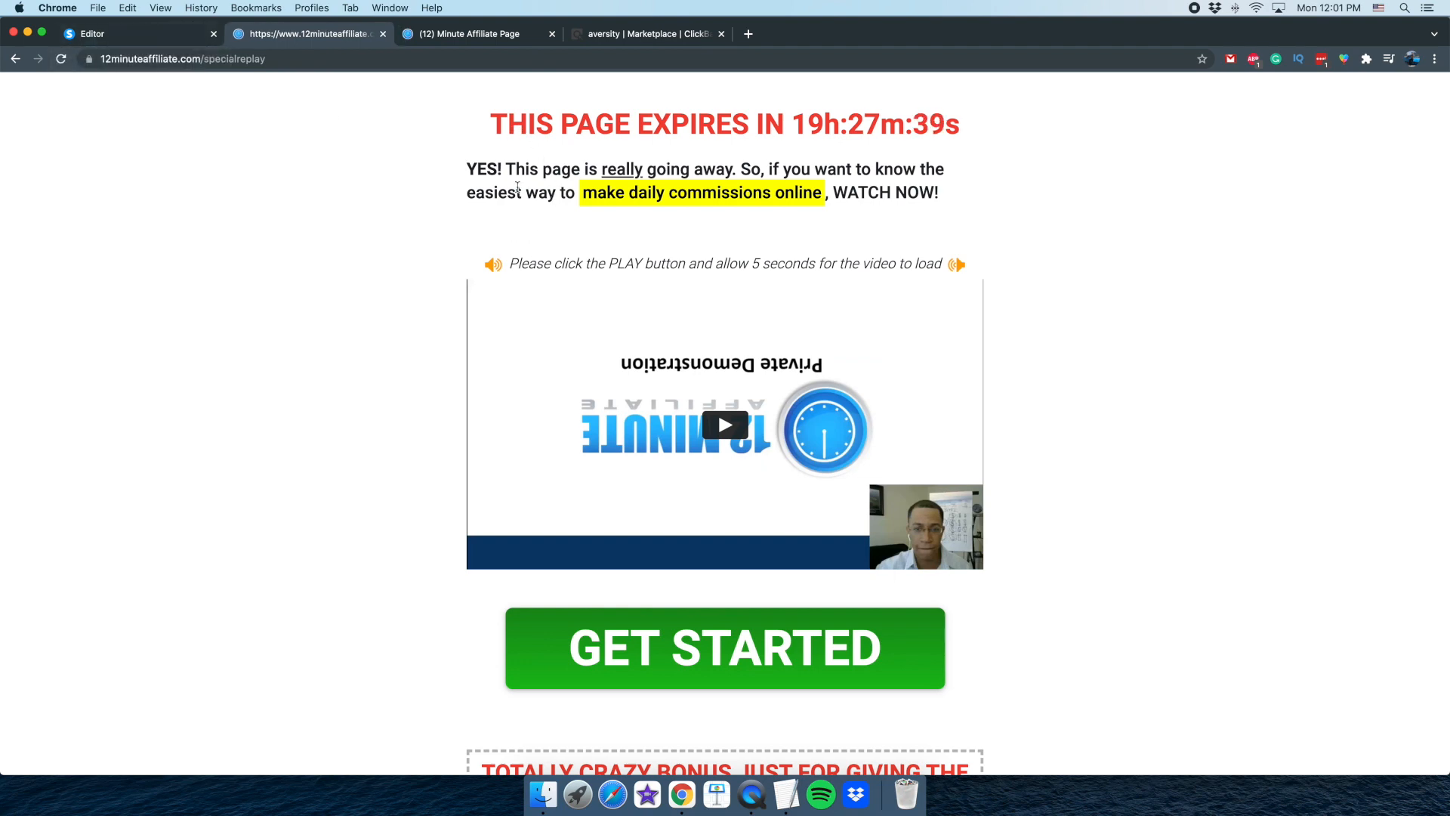
left_click_drag(483, 168, 910, 194)
left_click(927, 193)
scroll(168, 291, "down", 7)
scroll(168, 291, "up", 7)
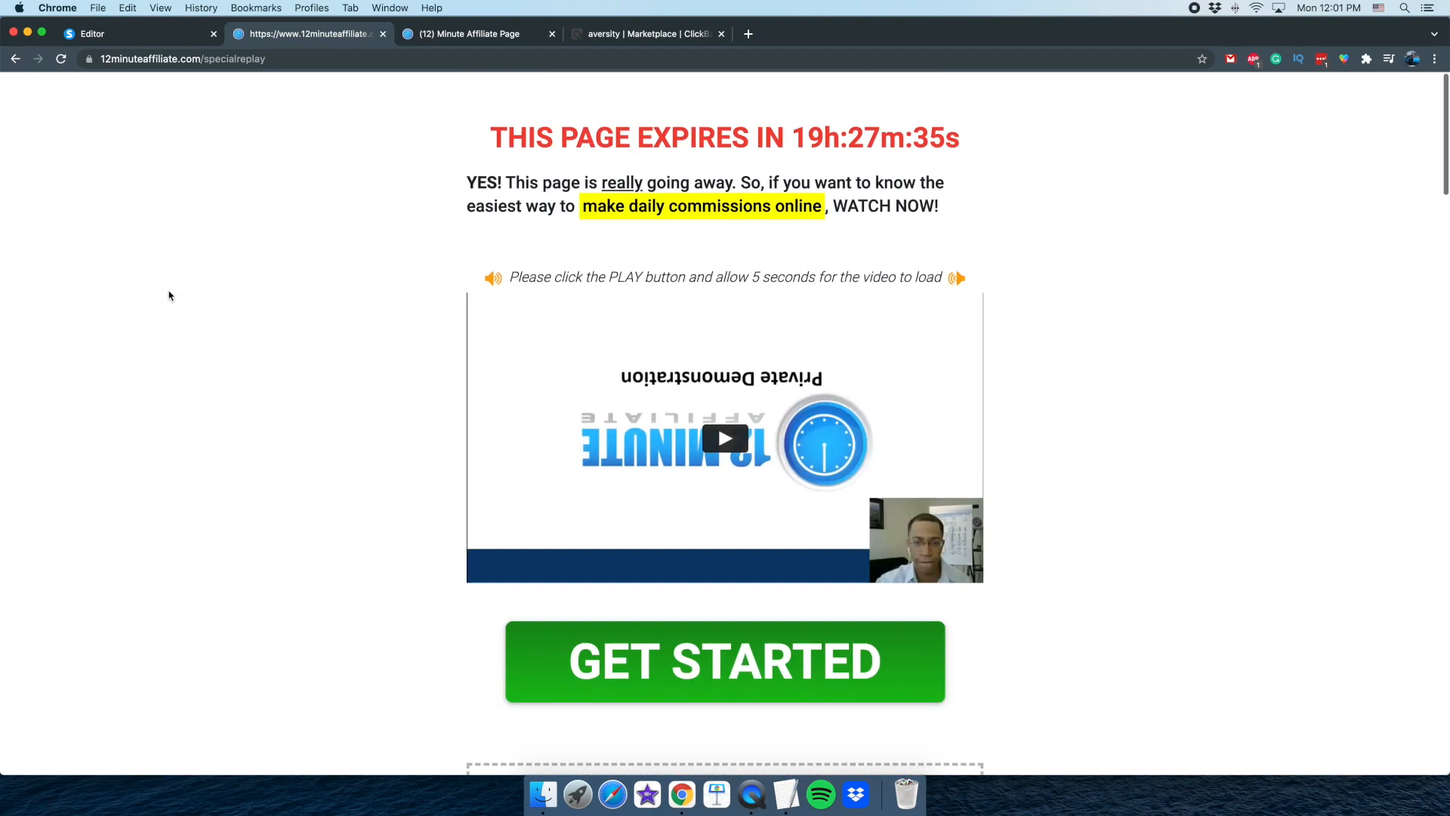
left_click_drag(466, 168, 952, 207)
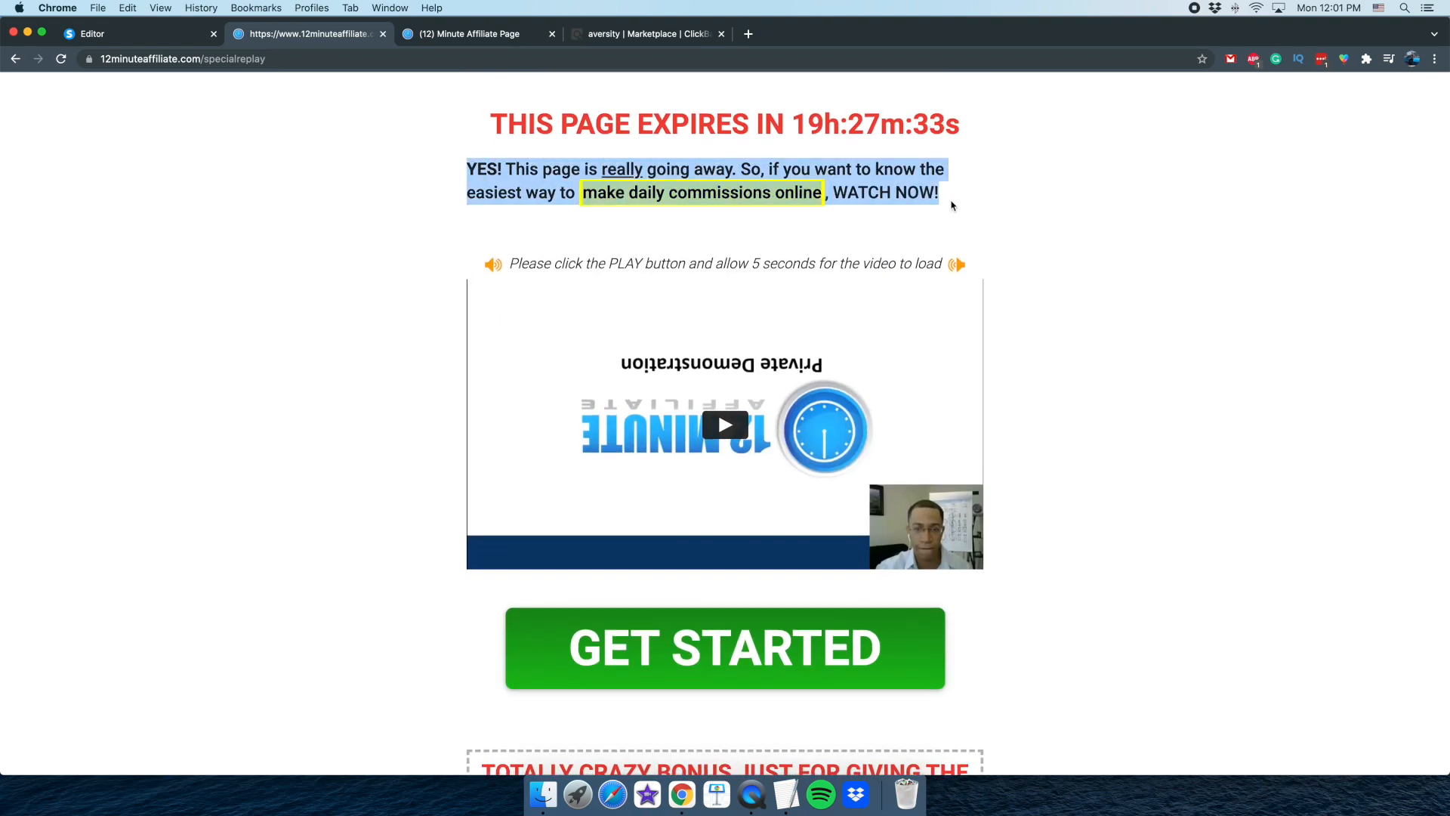
left_click(940, 207)
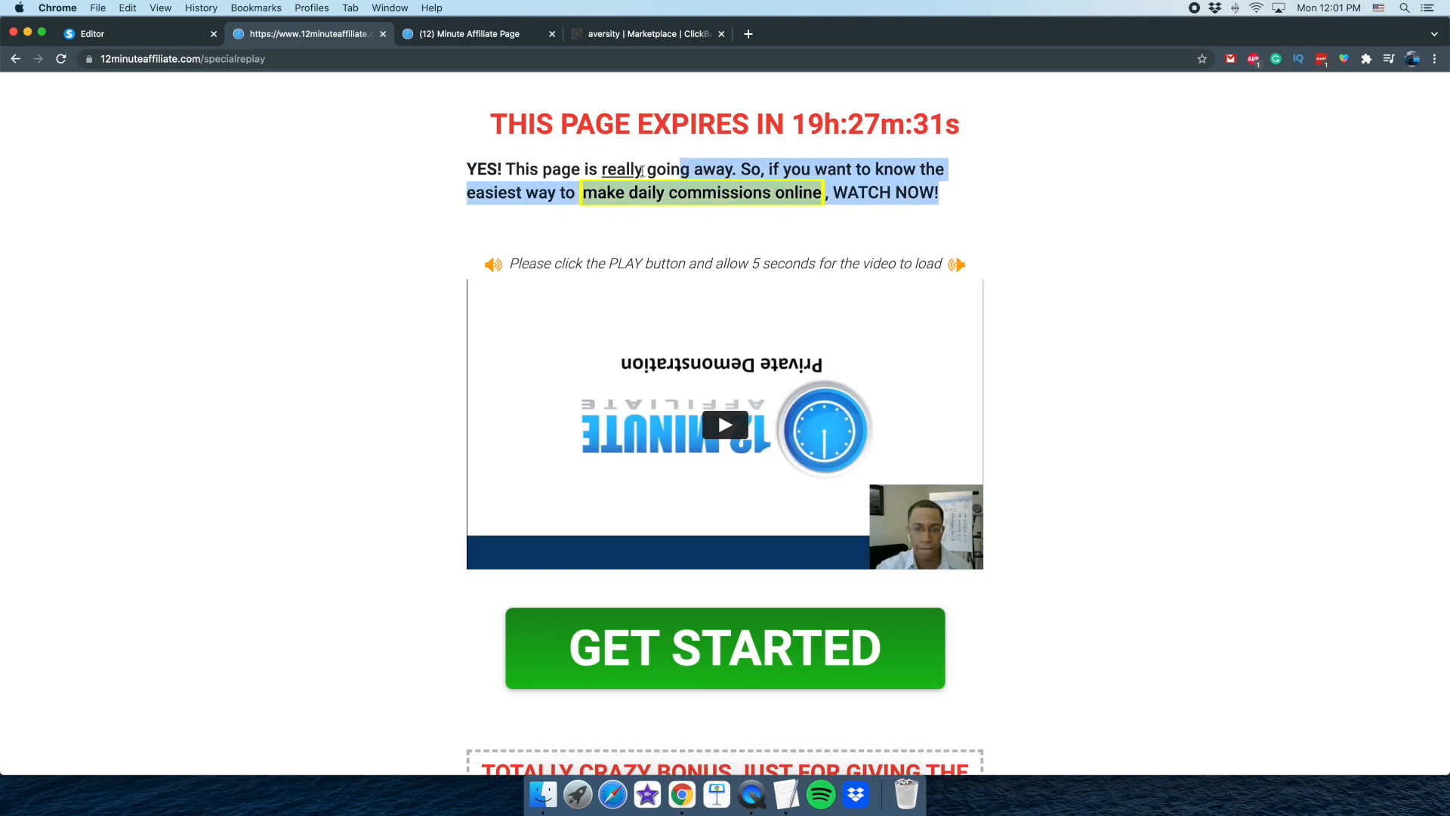
Copy the affiliate link of Funnel #1, the Sleep-Sales Technology salesletter, from the 12 Minute Affiliate resources page
left_click(484, 34)
scroll(702, 443, "up", 20)
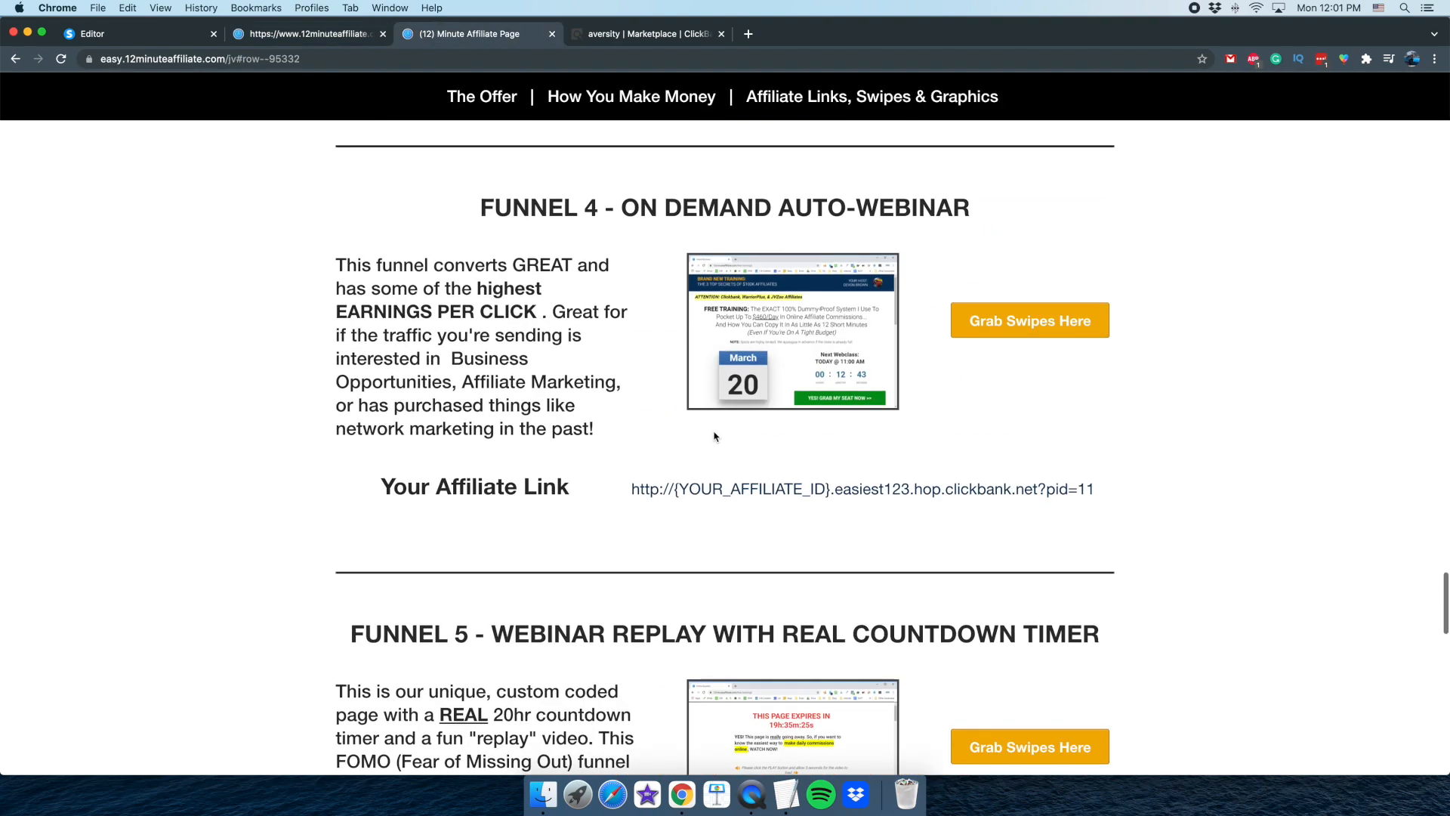
scroll(714, 437, "up", 3)
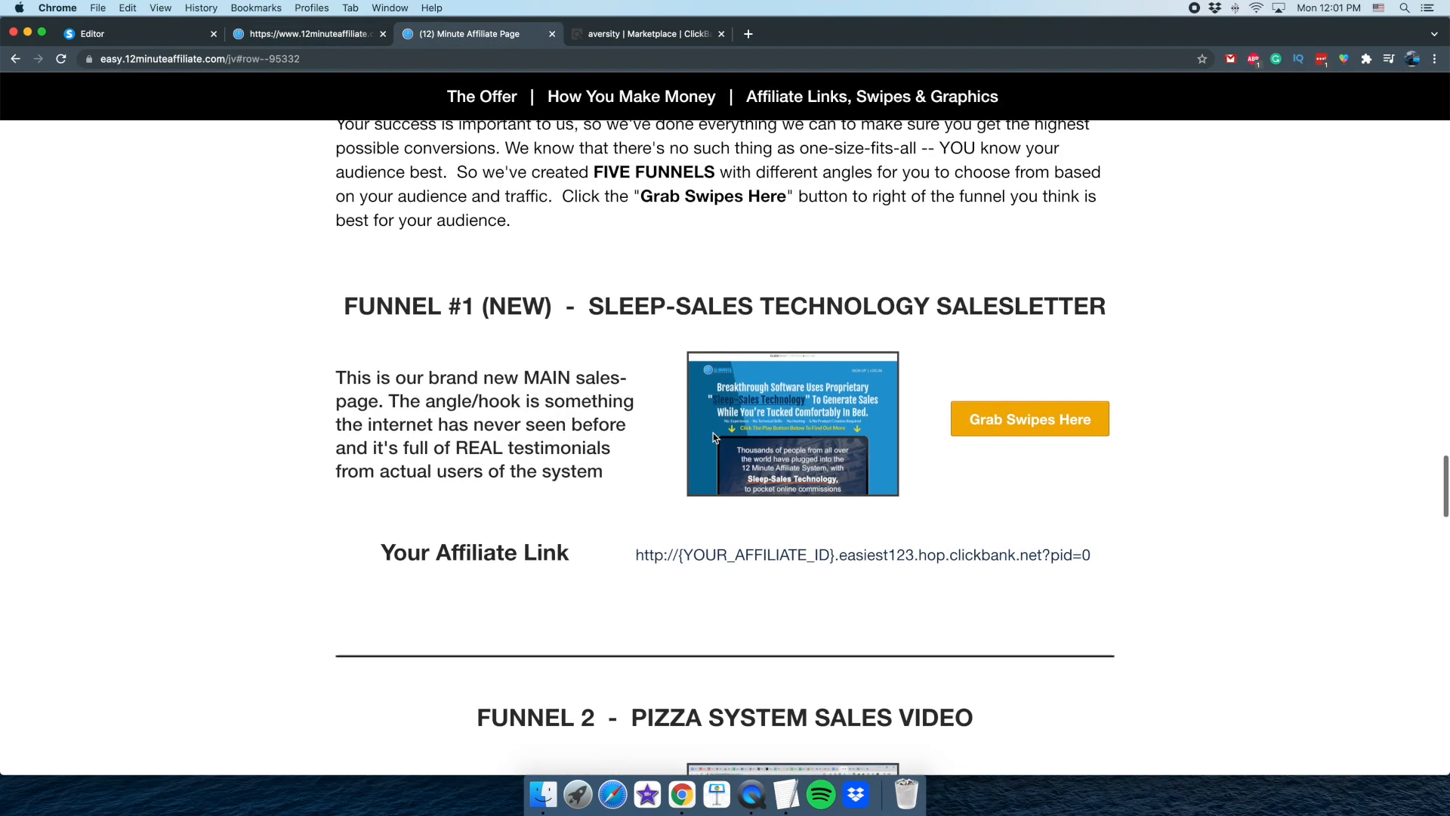
left_click_drag(654, 554, 1040, 547)
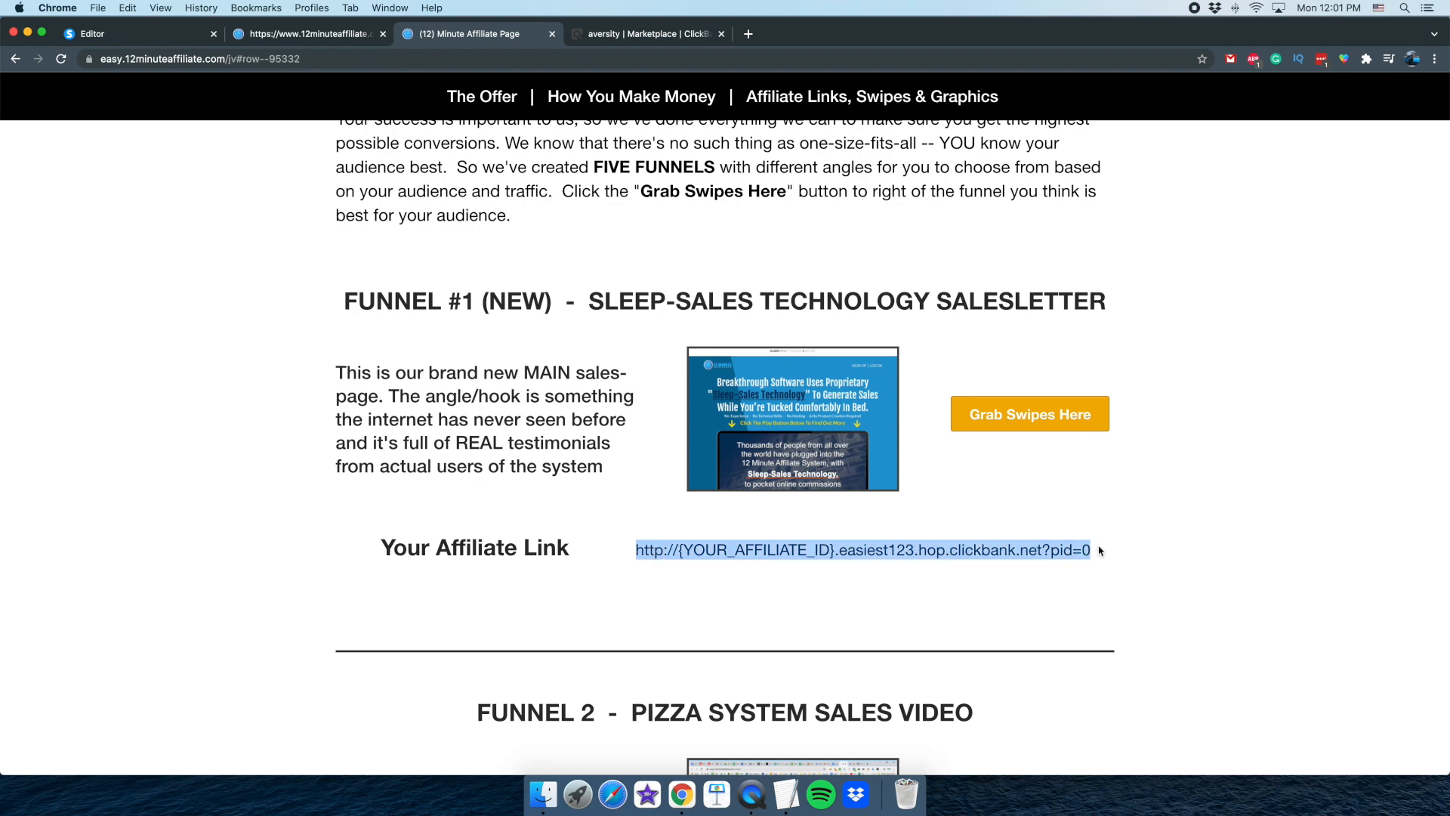
left_click(750, 37)
type("http://{YOUR_AFFILIATE_ID}.easiest123.hop.clickbank.net?pid=0")
key("Return")
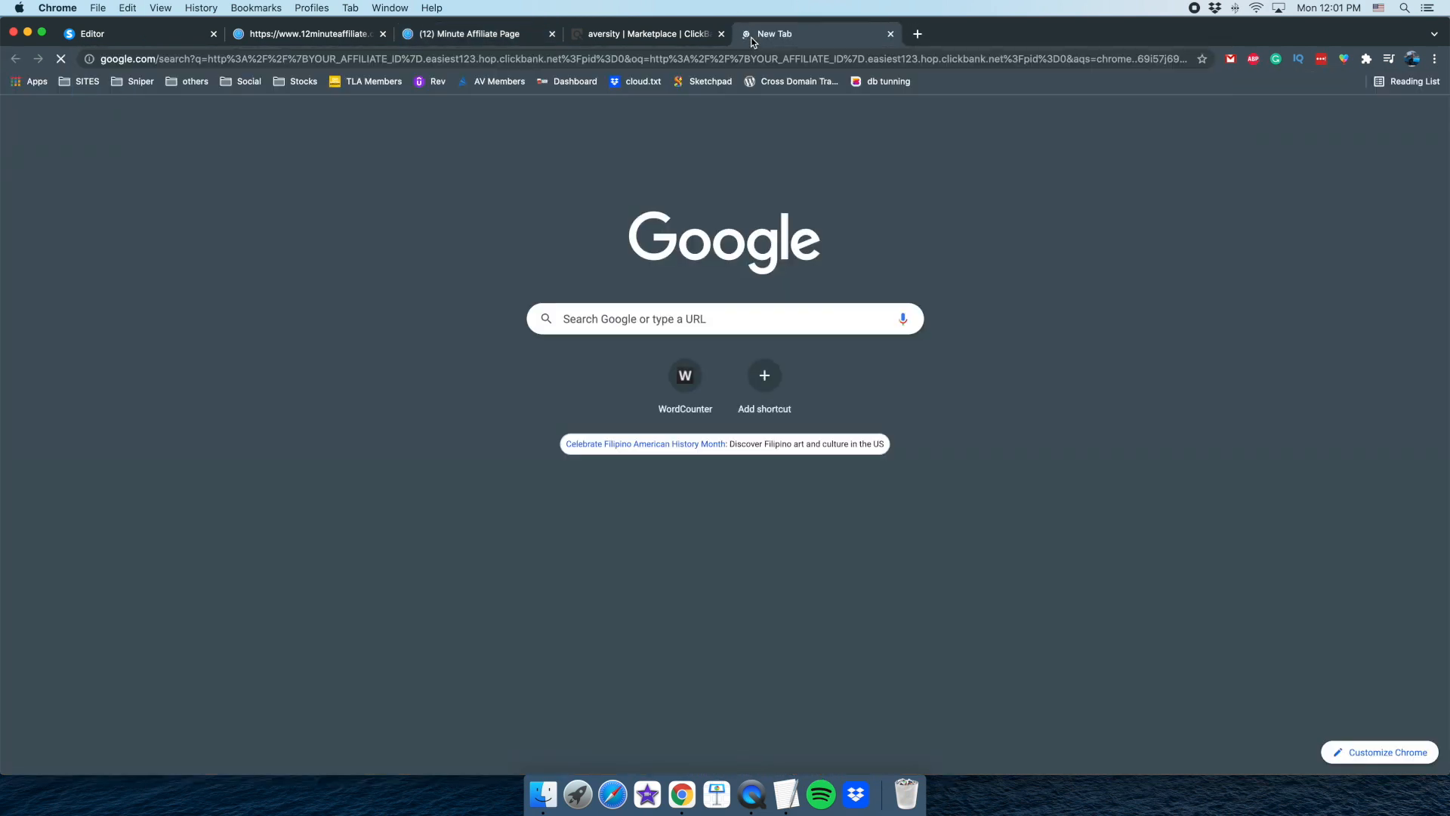
left_click(891, 33)
Paste the Funnel #1 link into a new browser tab, replace {YOUR_AFFILIATE_ID} with the ClickBank account nickname and load the page
left_click(750, 33)
type("http://{YOUR_AFFILIATE_ID}.easiest123.hop.clickbank.net?pid=0")
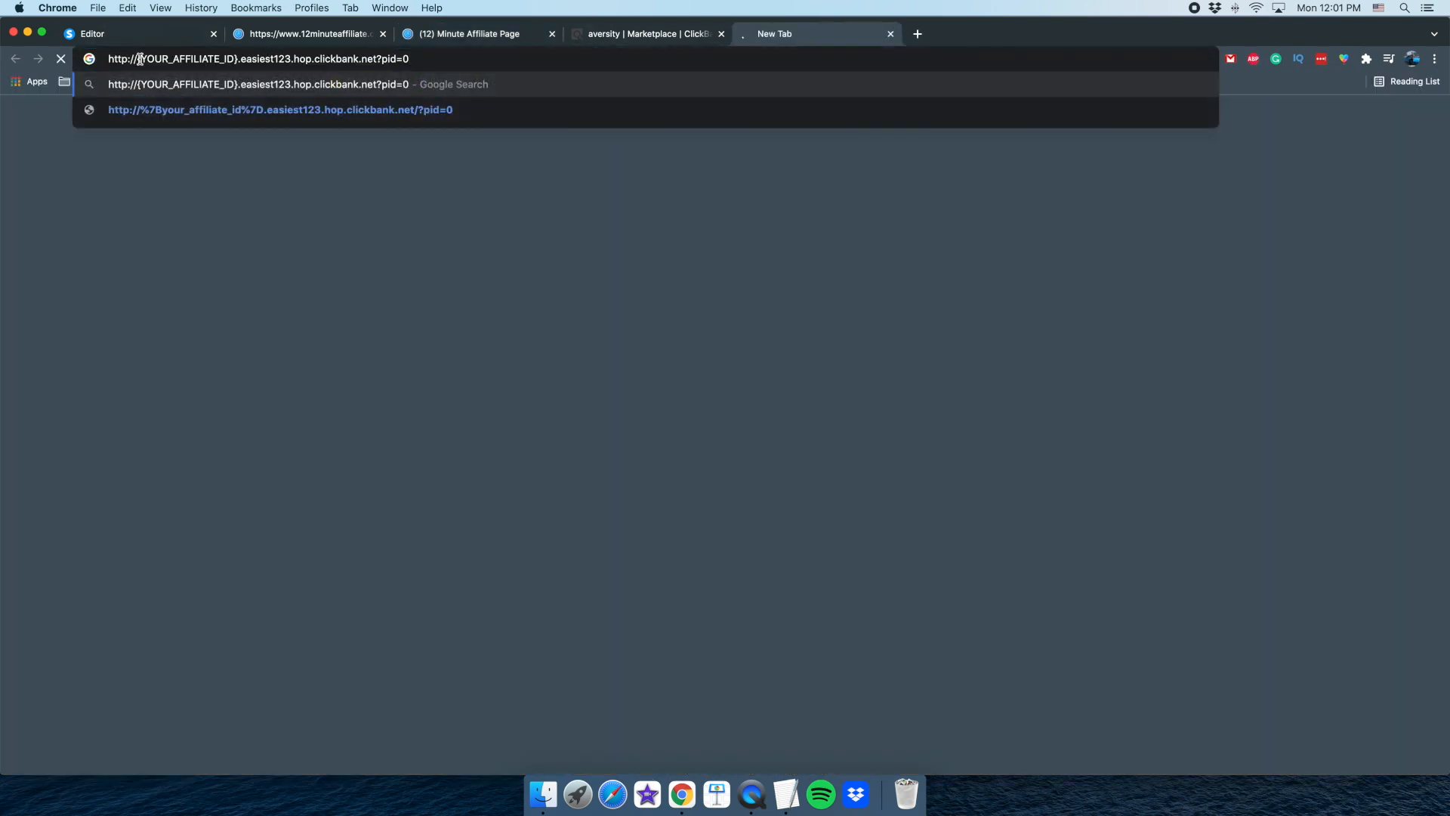
left_click_drag(140, 59, 238, 58)
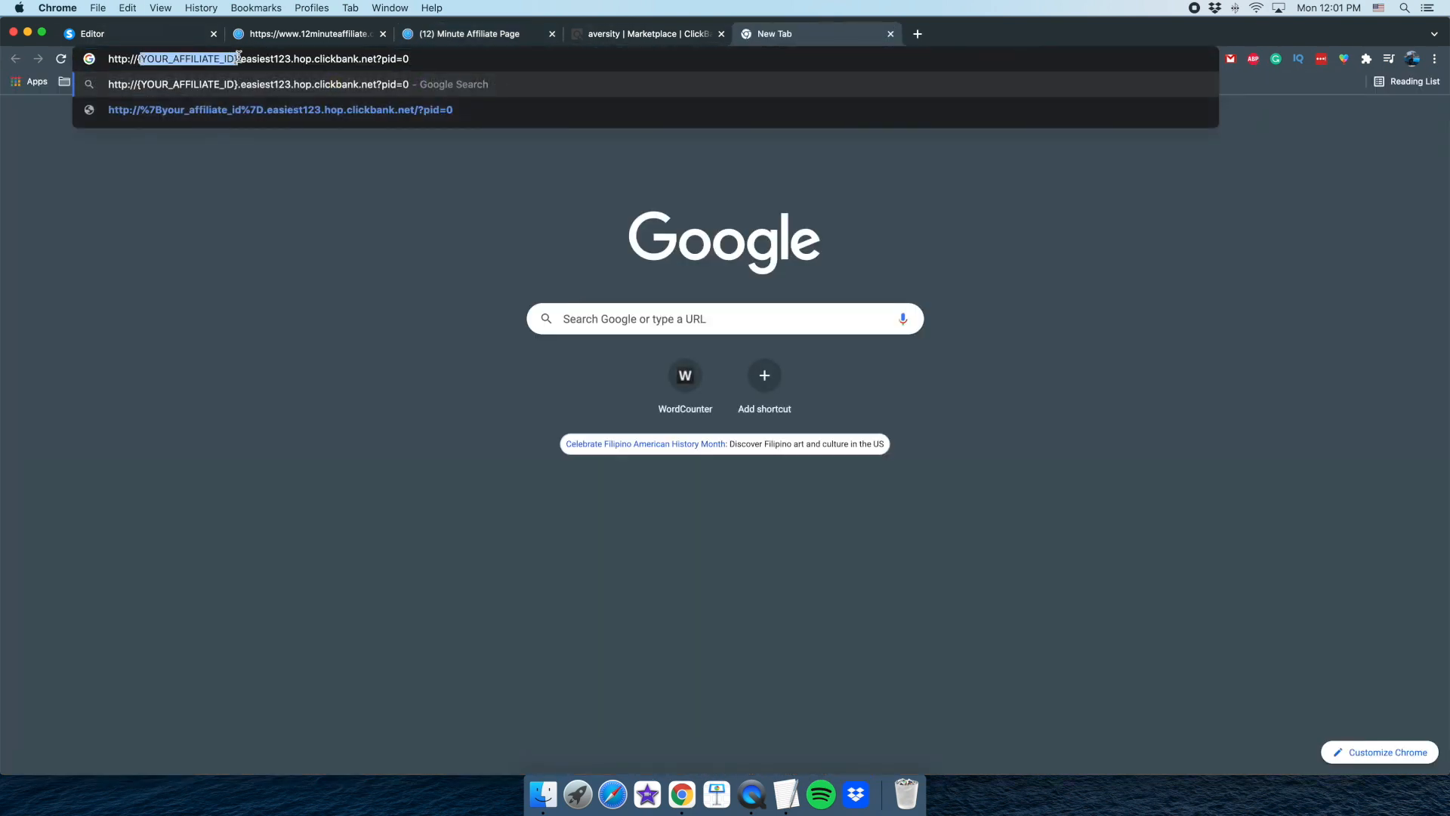
type("aver")
key("BackSpace")
key("BackSpace")
key("BackSpace")
key("BackSpace")
key("BackSpace")
type("aversity.")
key("Return")
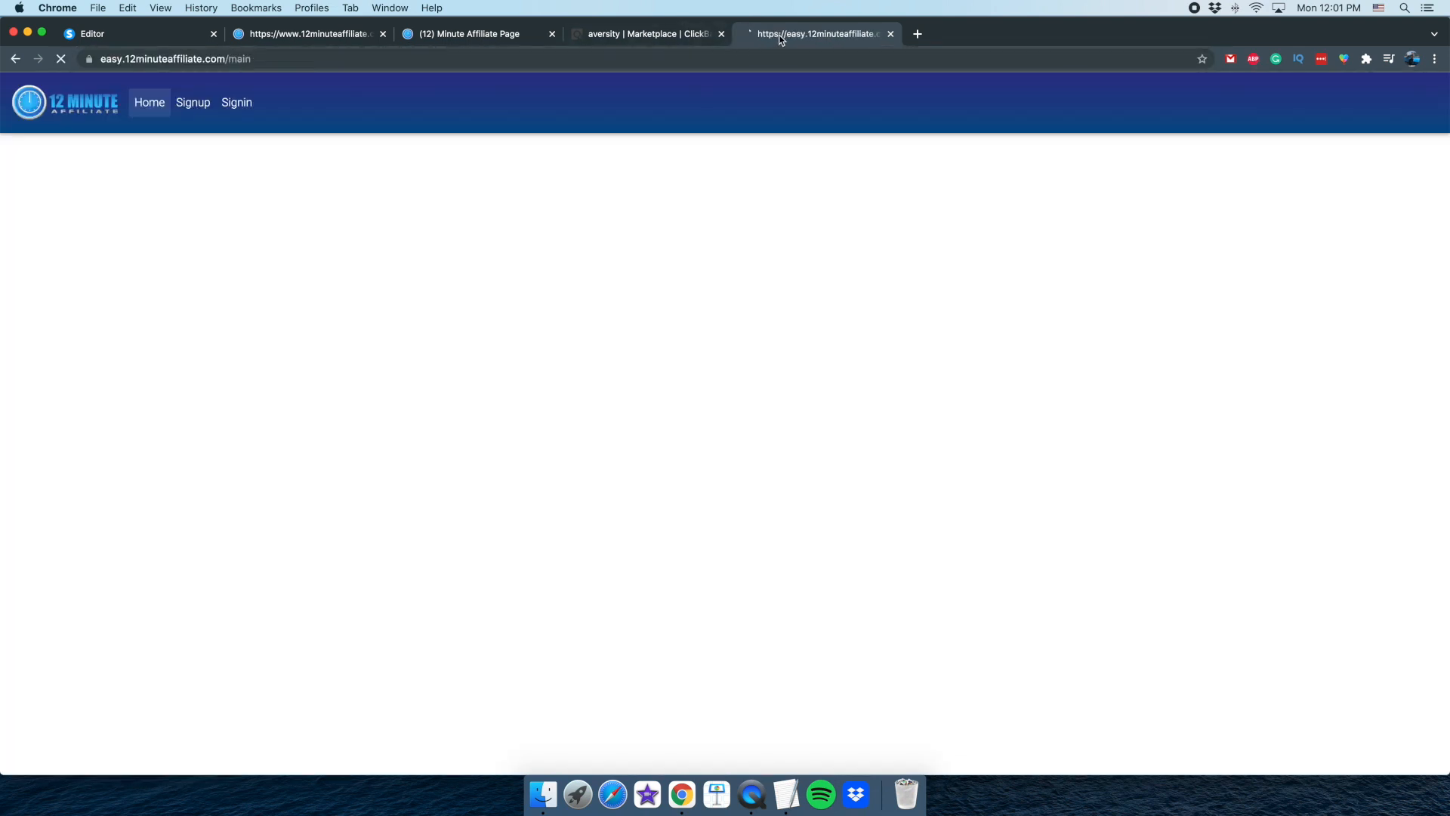
Place the Sleep-Sales Technology sales page next to the replay page tab and examine its headline and video
left_click_drag(781, 34, 432, 30)
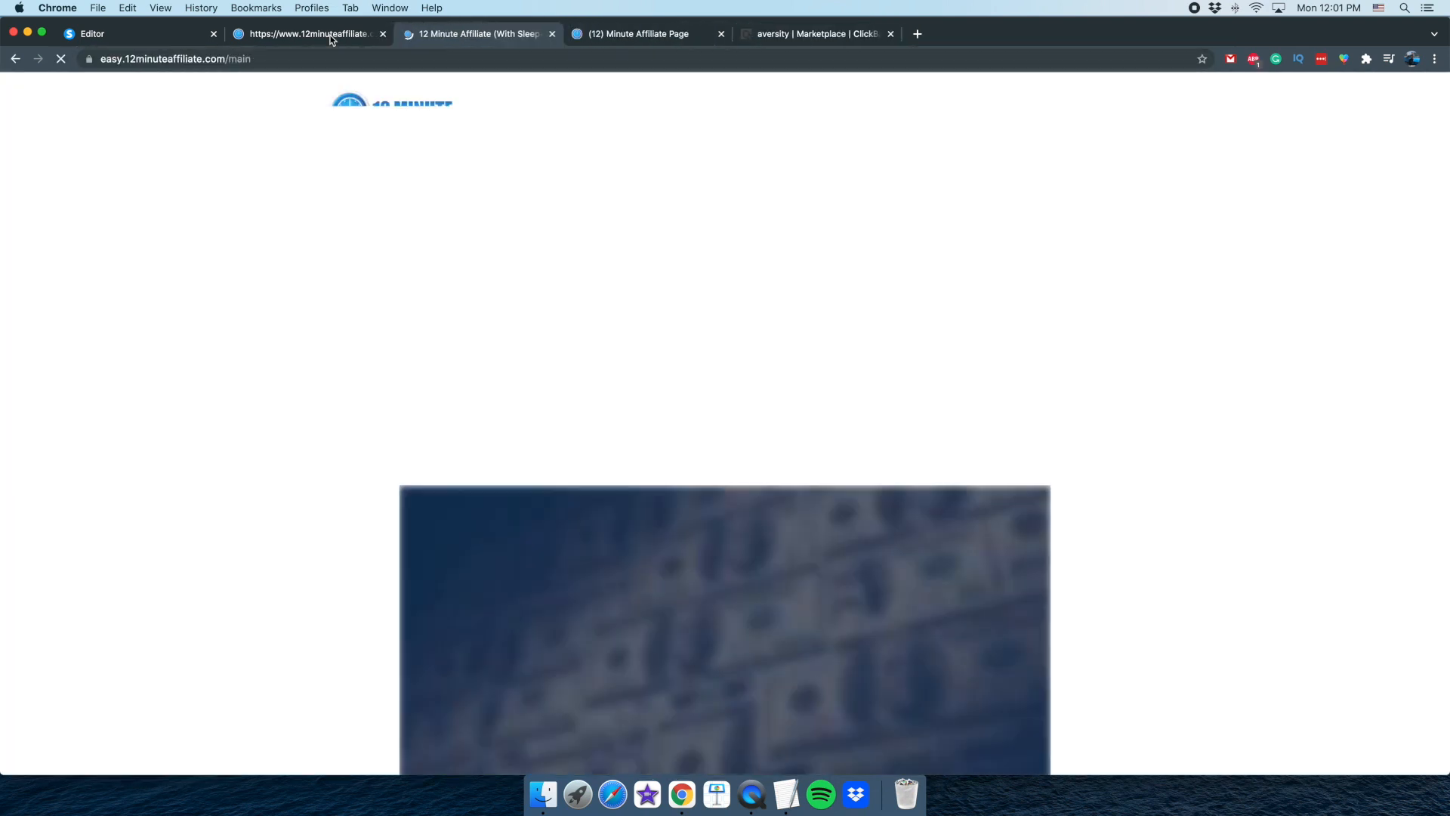
scroll(651, 564, "down", 3)
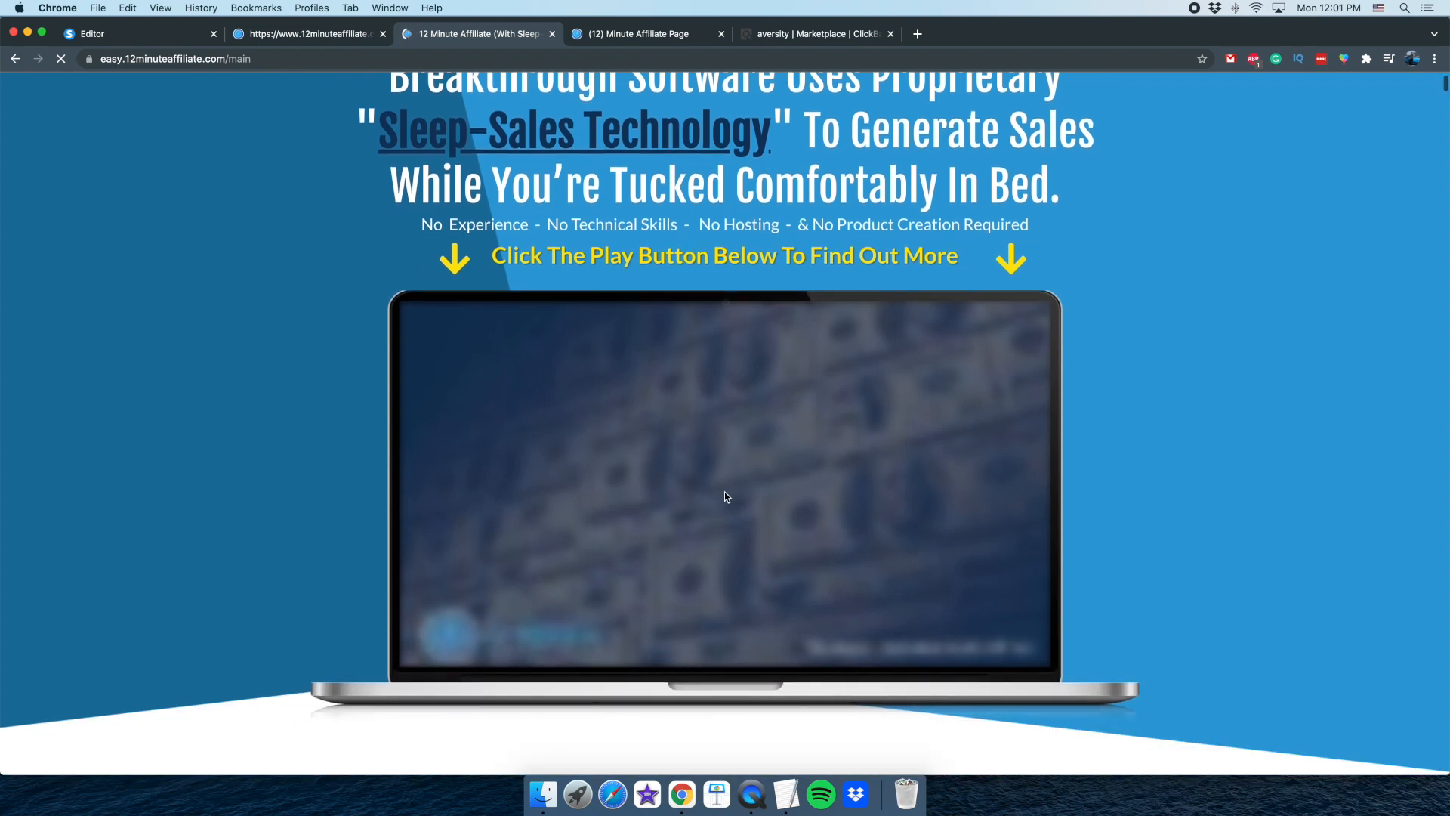
left_click(752, 795)
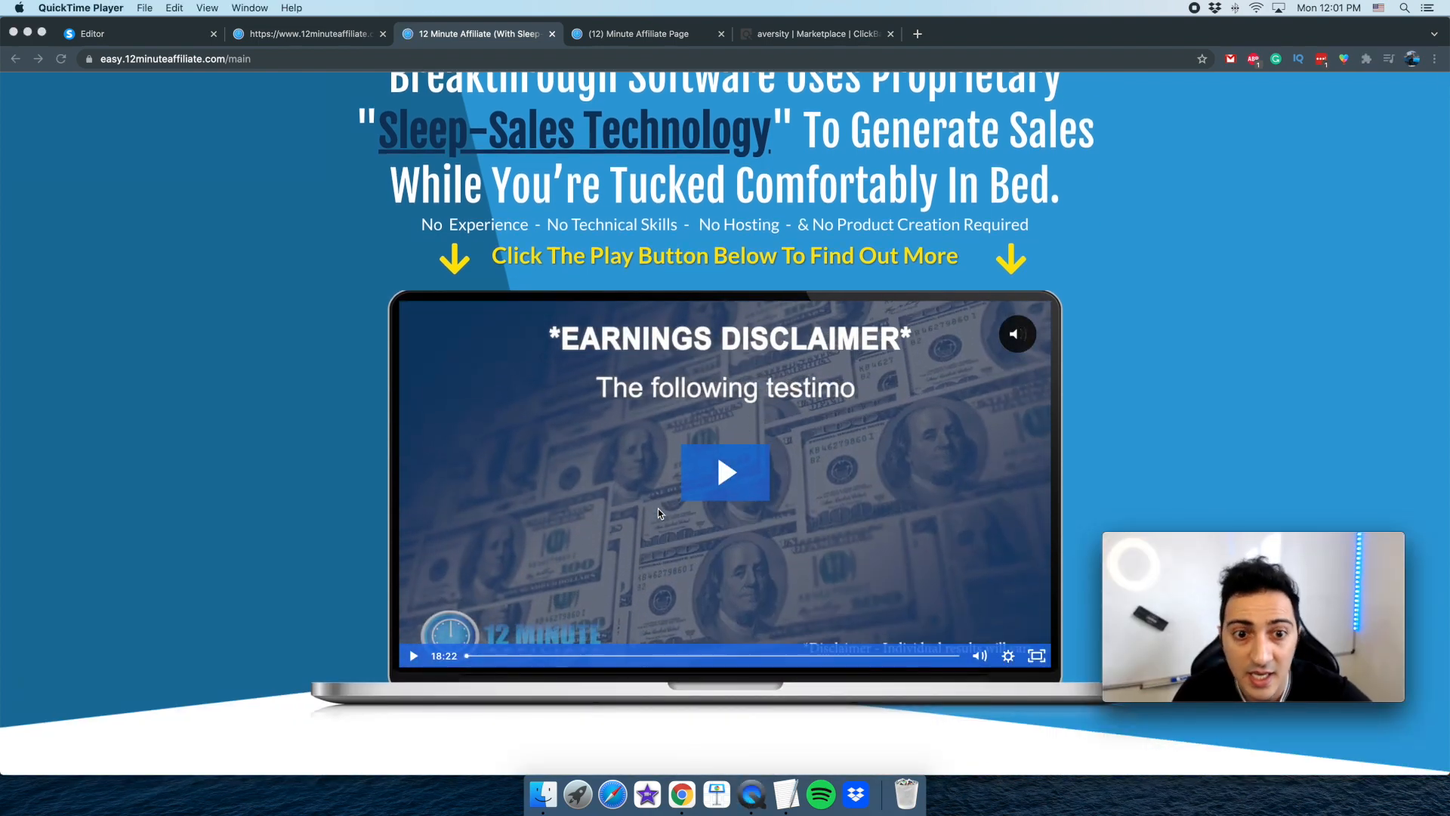
scroll(356, 519, "up", 3)
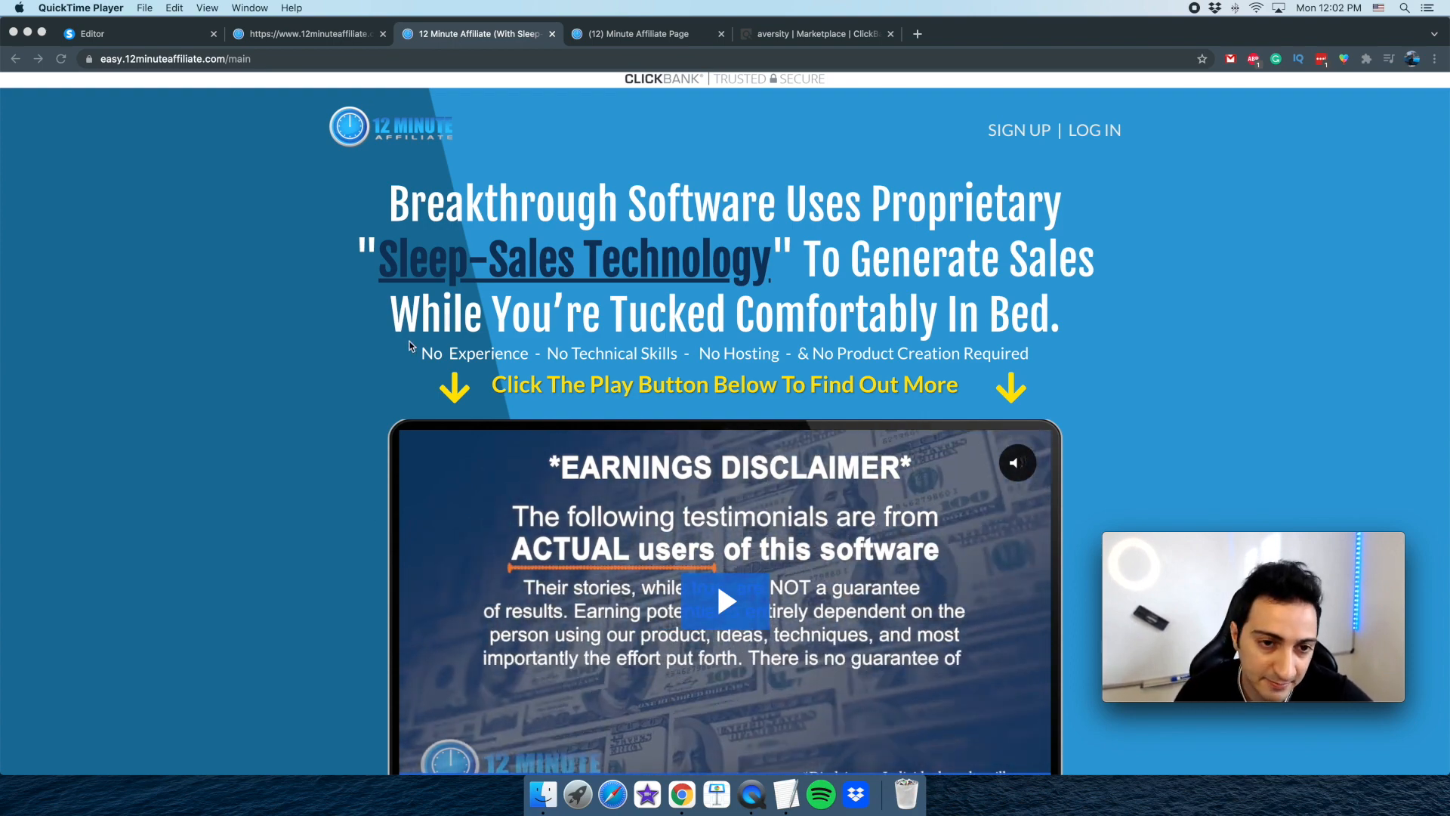
Copy the sales page headline from "Breakthrough Software Uses Proprietary" through "While You're Tucked Comfortably In Bed."
left_click(392, 196)
left_click_drag(394, 198, 1050, 333)
left_click_drag(399, 213, 1073, 314)
key("super+c")
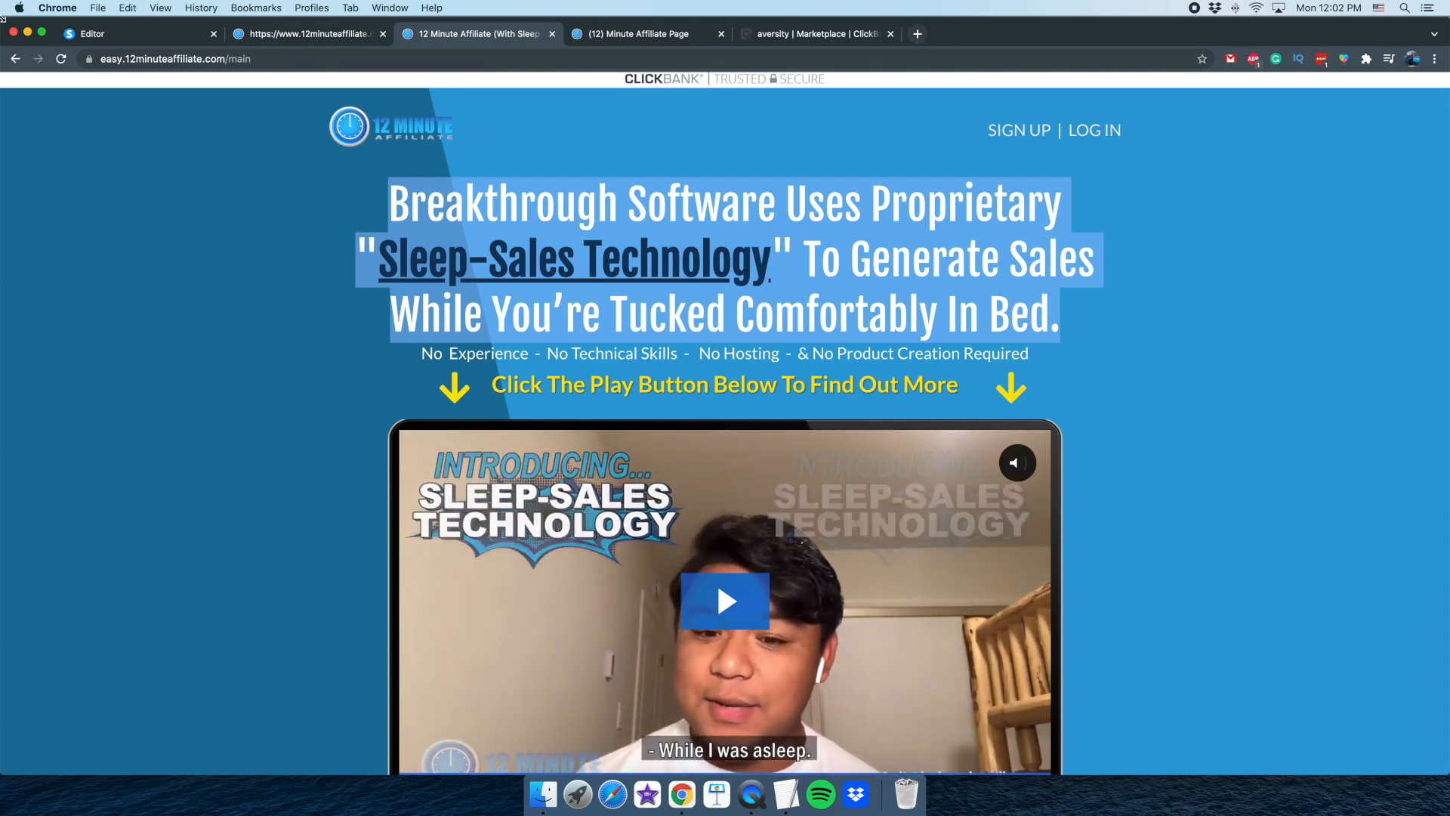
key("super+1")
left_click(778, 239)
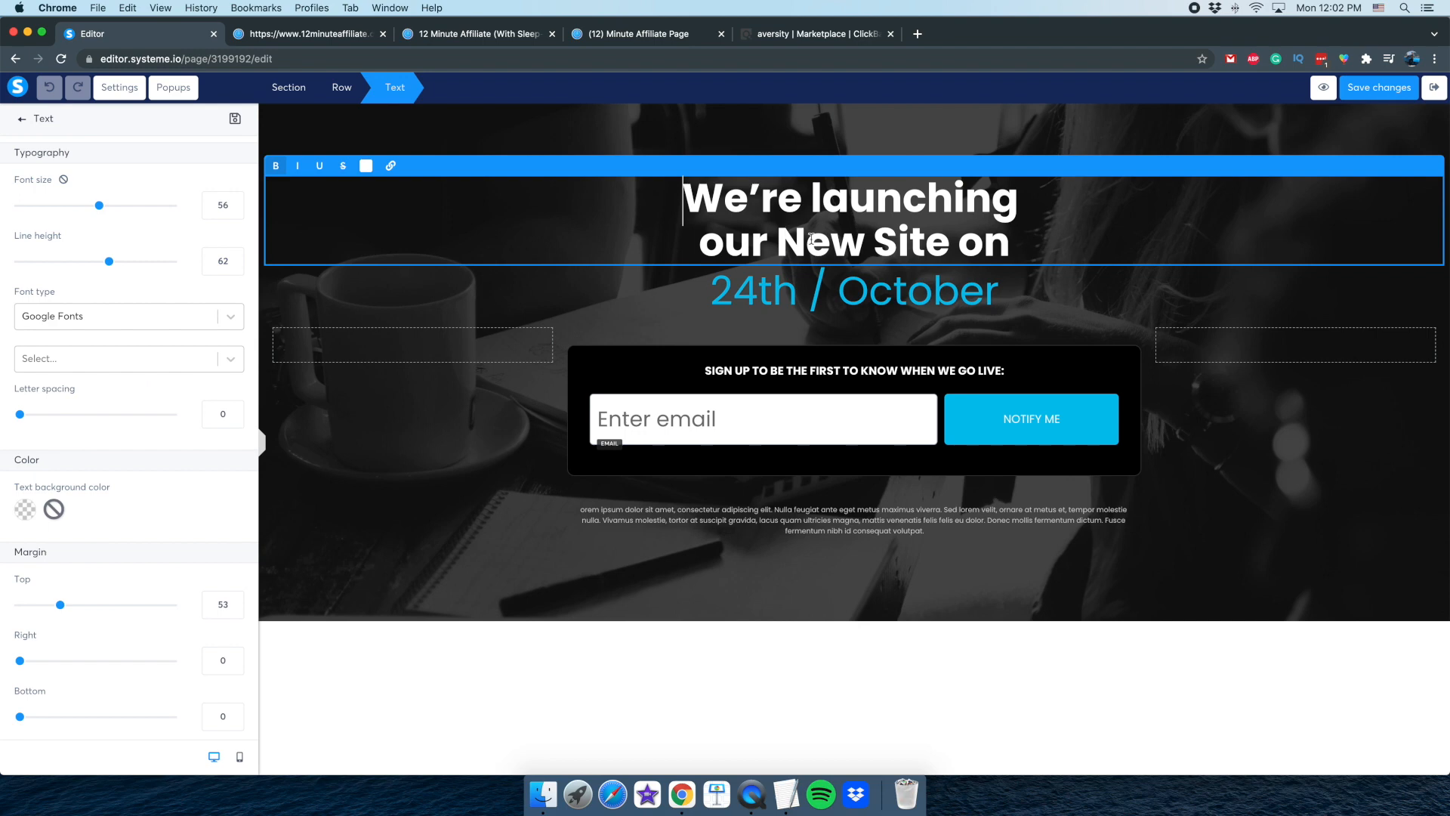
triple_click(824, 221)
key("super+v")
key("super+z")
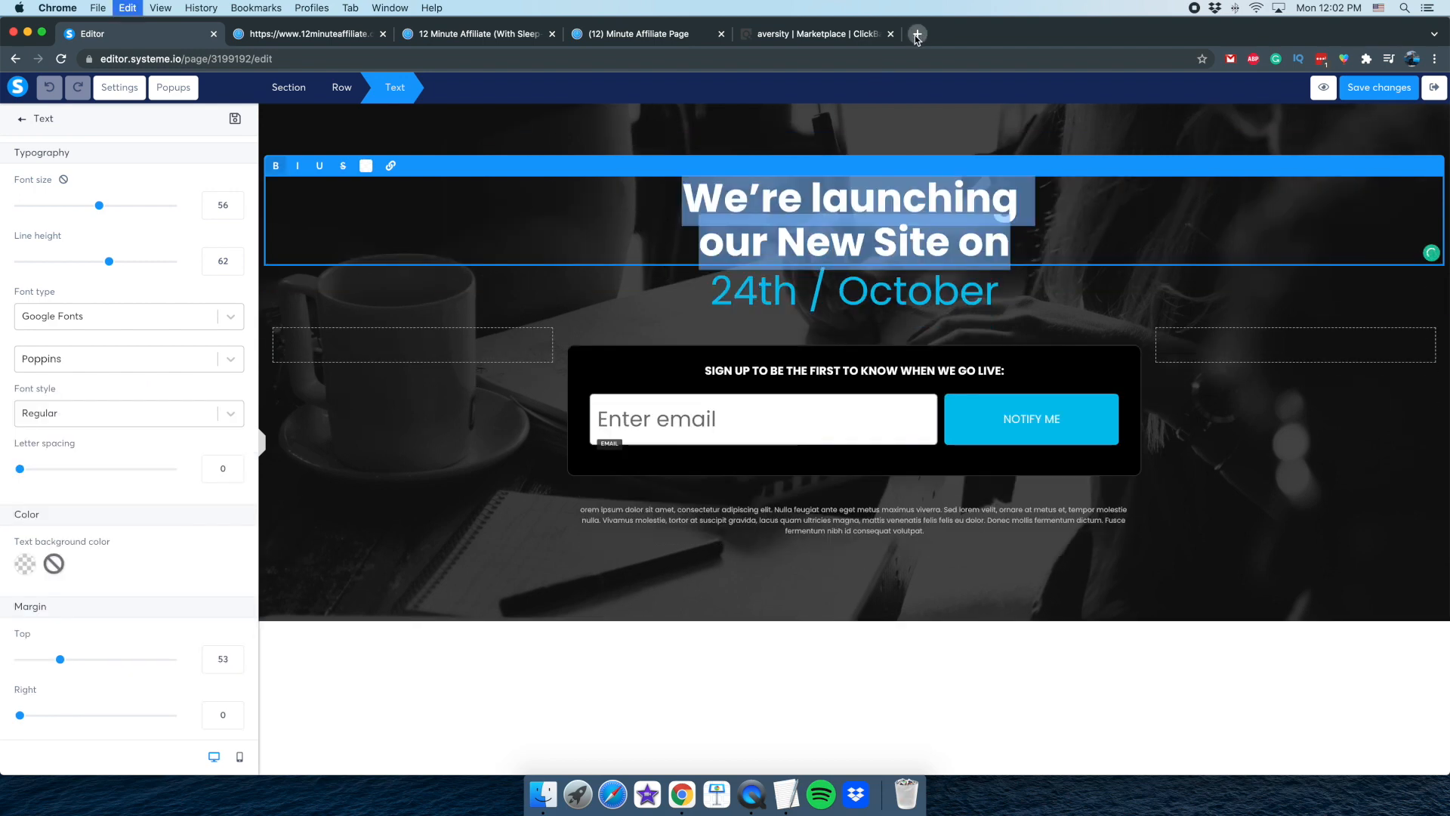
left_click(918, 34)
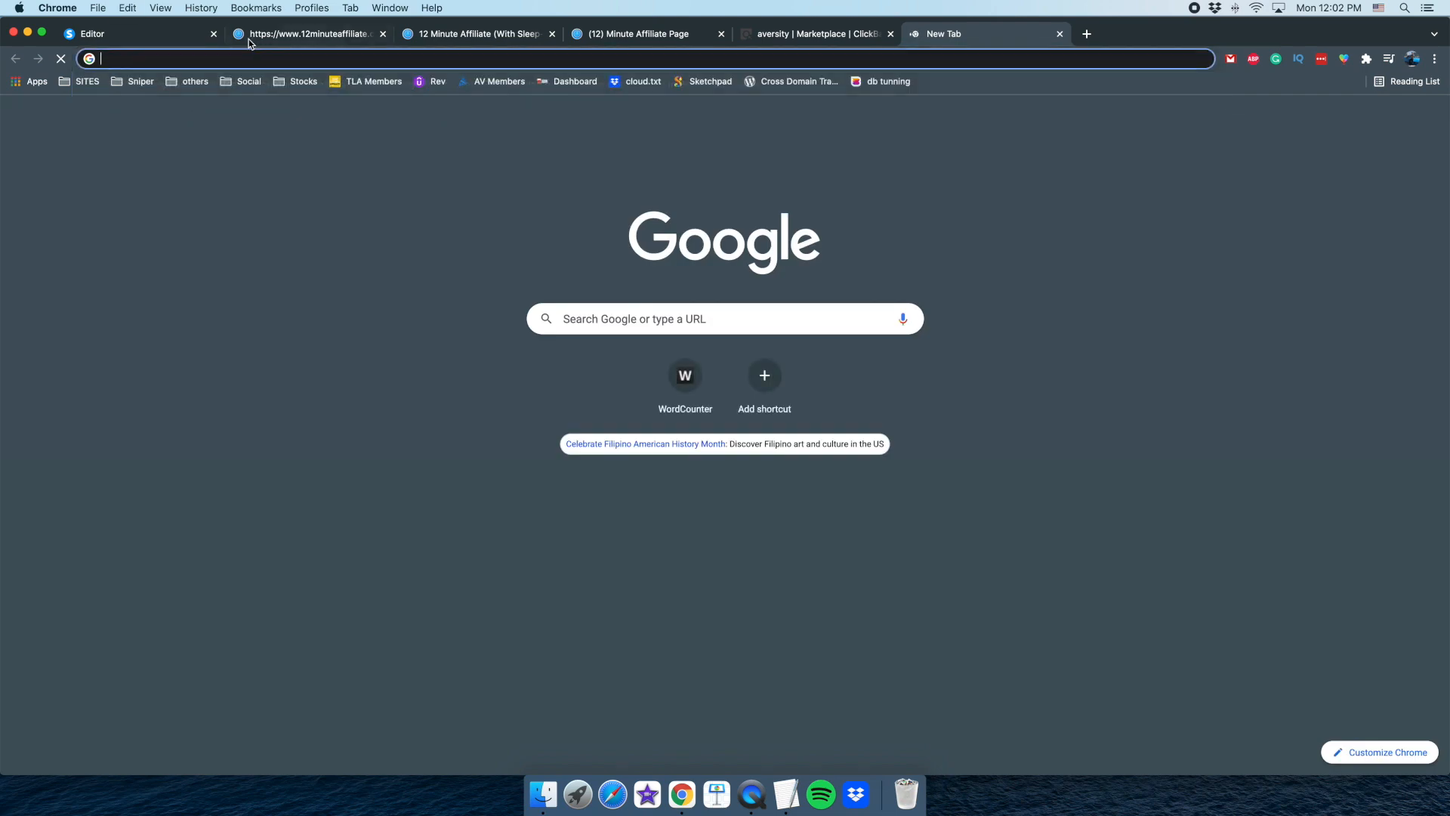
In the page editor, replace the heading "We're launching our New Site on" with the copied Sleep-Sales Technology headline as plain text
left_click(178, 39)
left_click(983, 248)
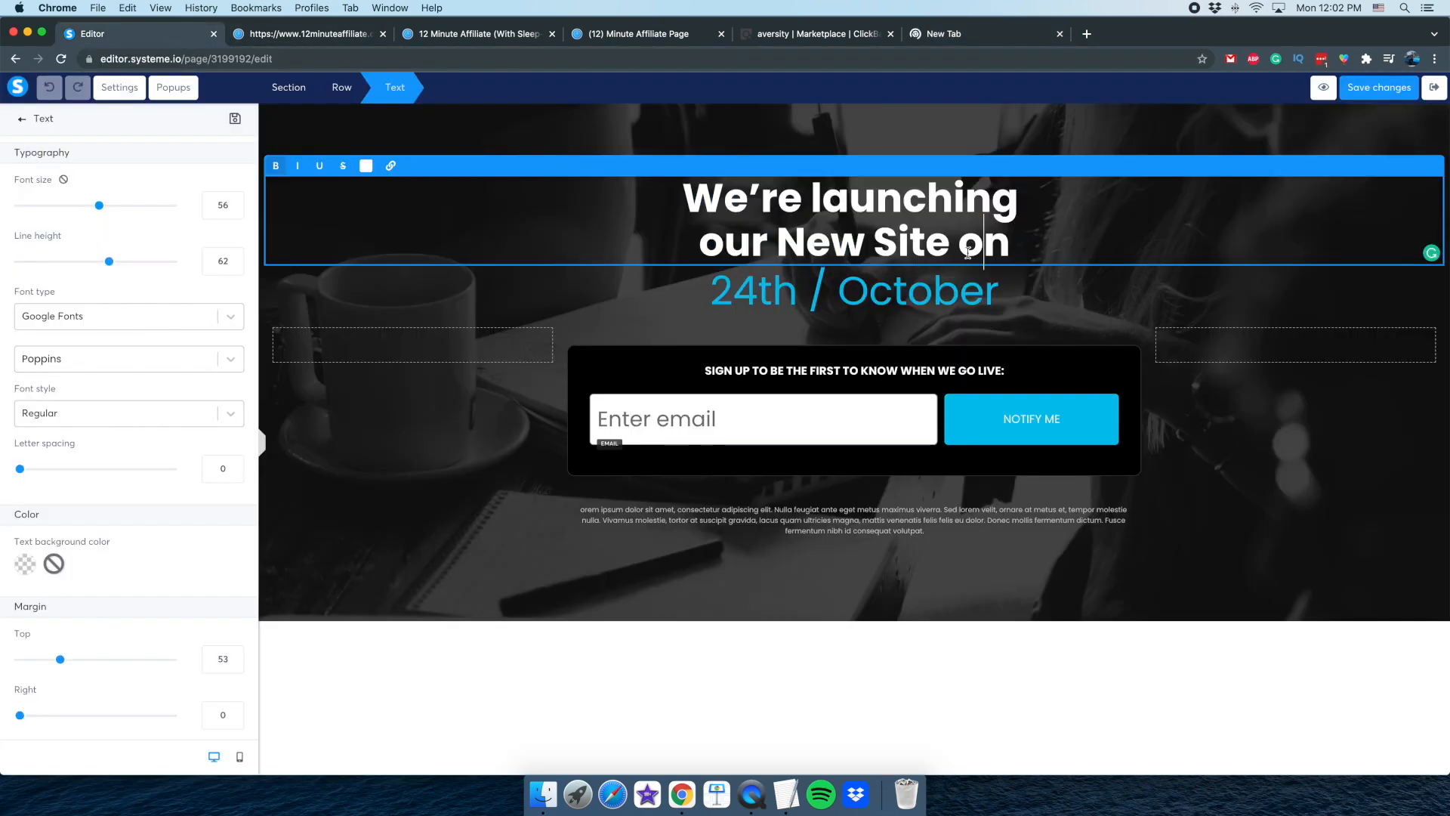
key("super+a")
type("Breakthrough Software Uses Proprietary \"Sleep-Sales Technology\" To Generate Sales While You’re Tucked Comfortably In Bed.")
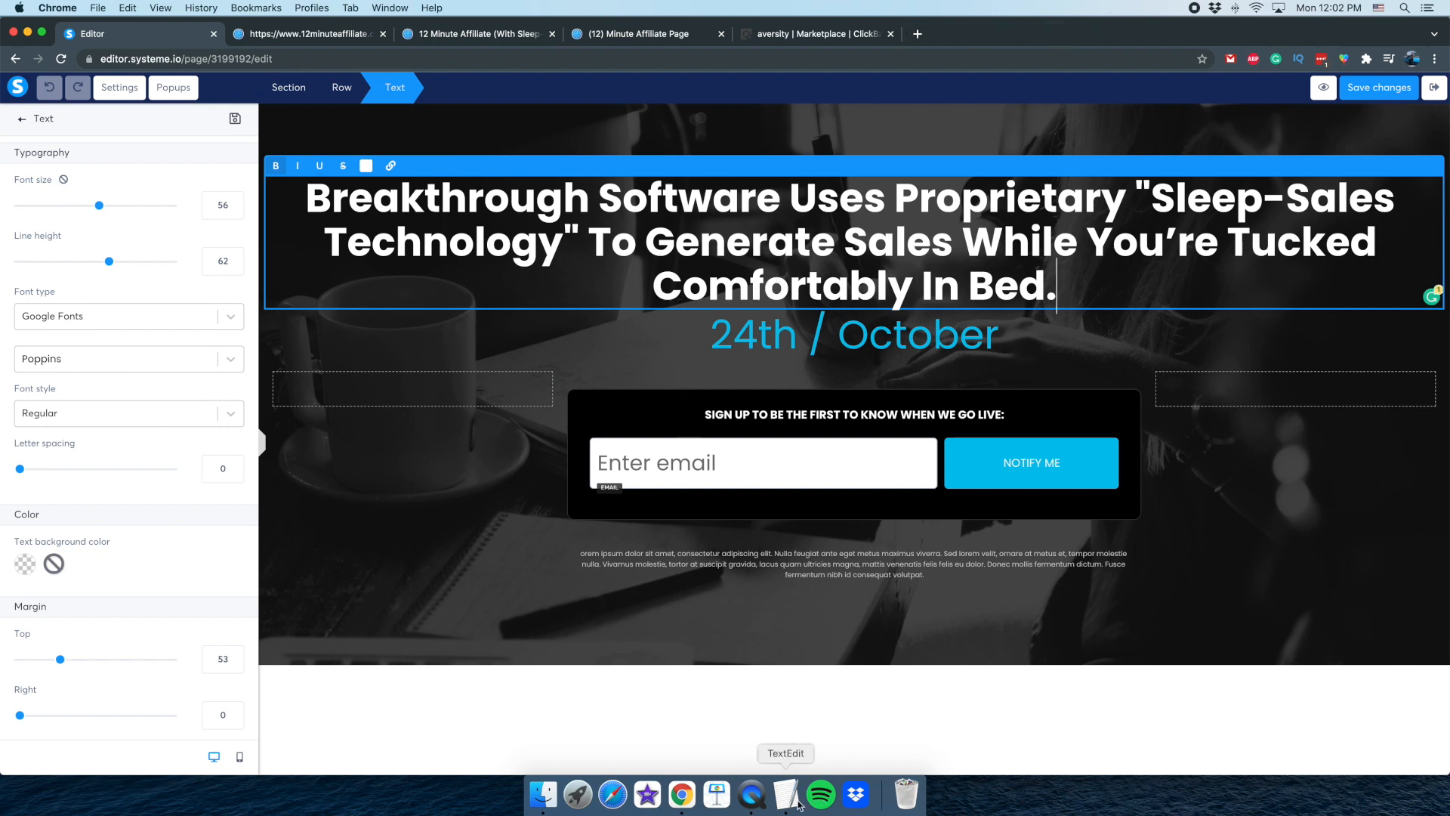
left_click(752, 797)
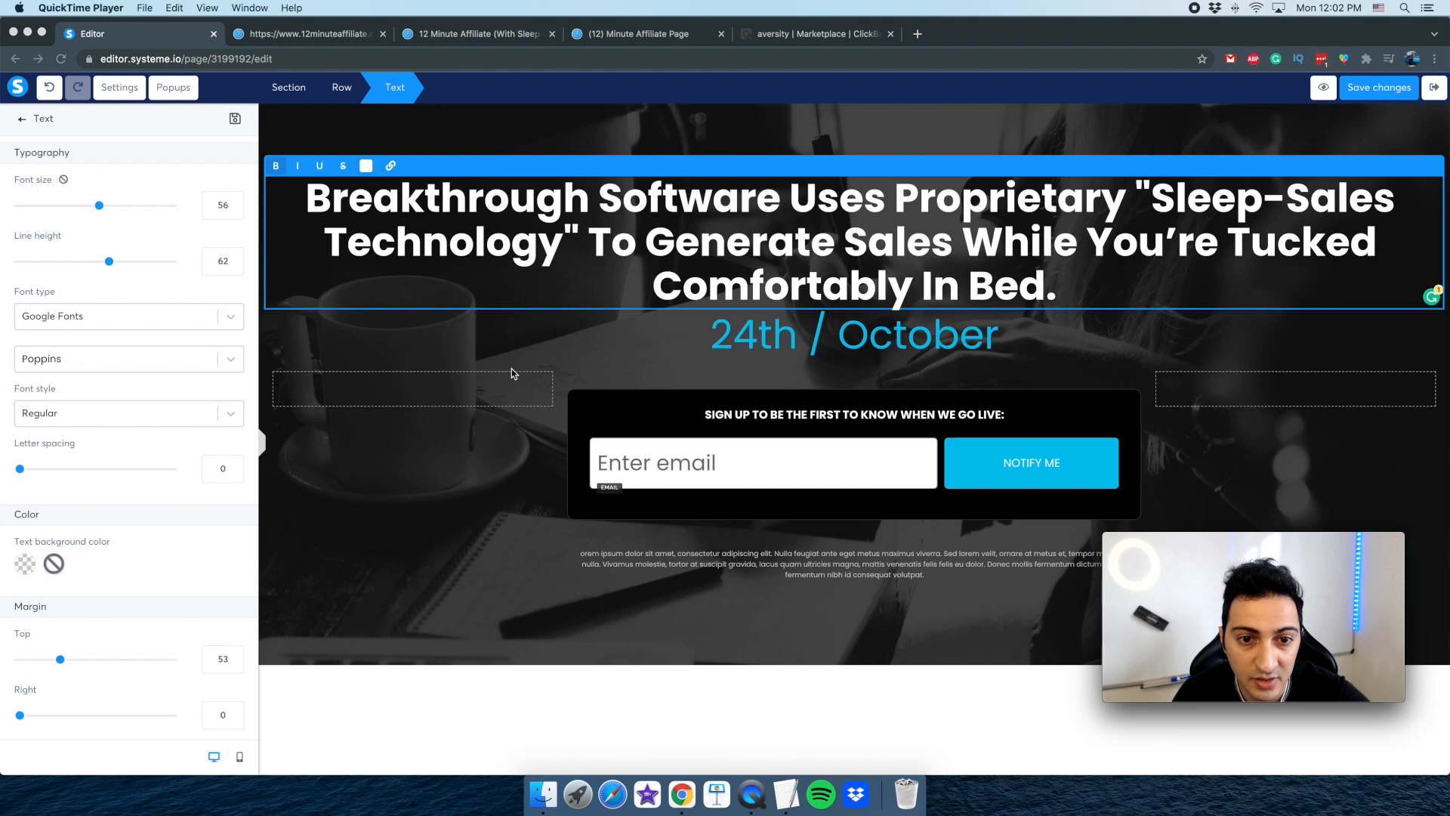
left_click(696, 330)
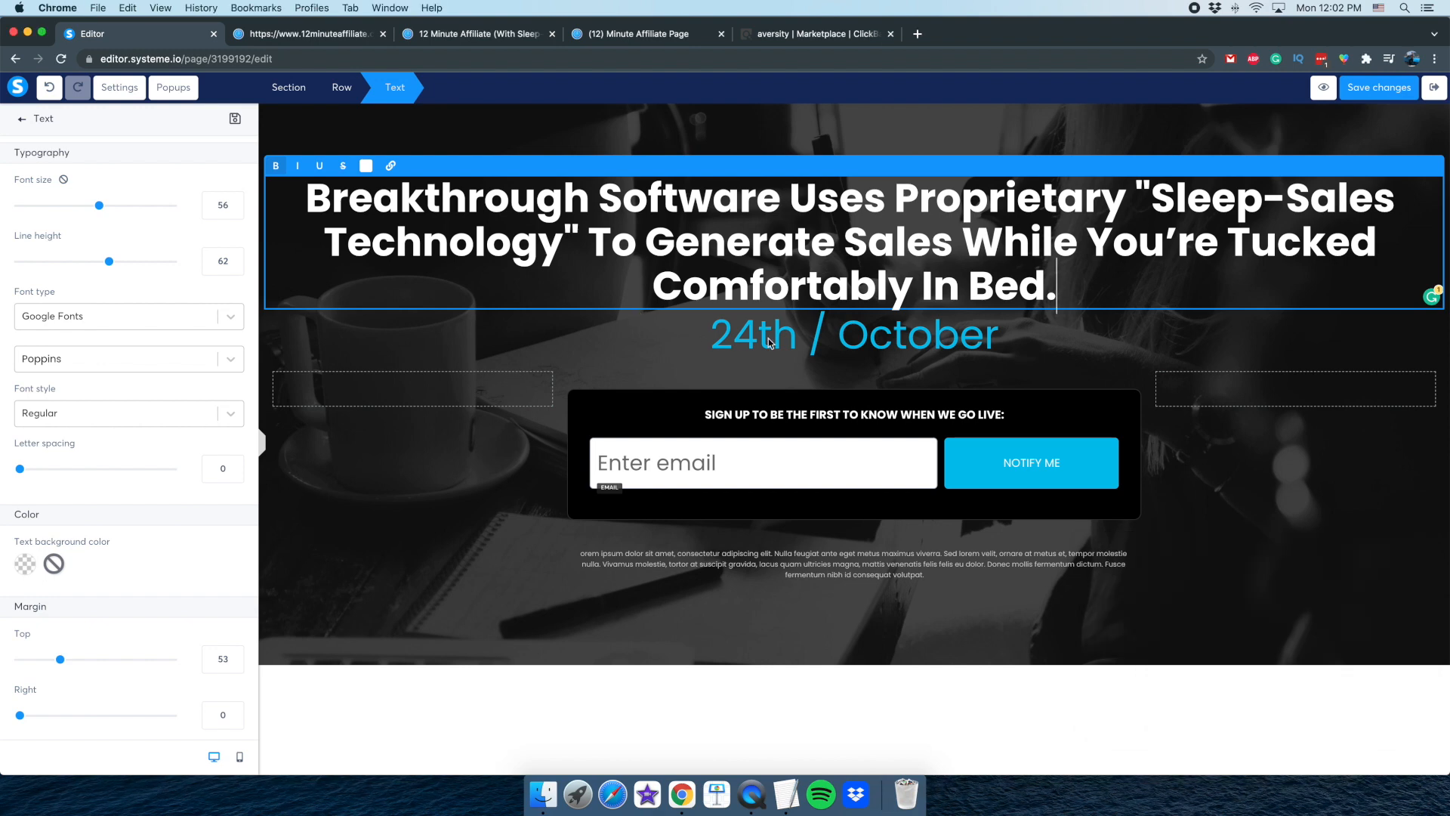
left_click(750, 356)
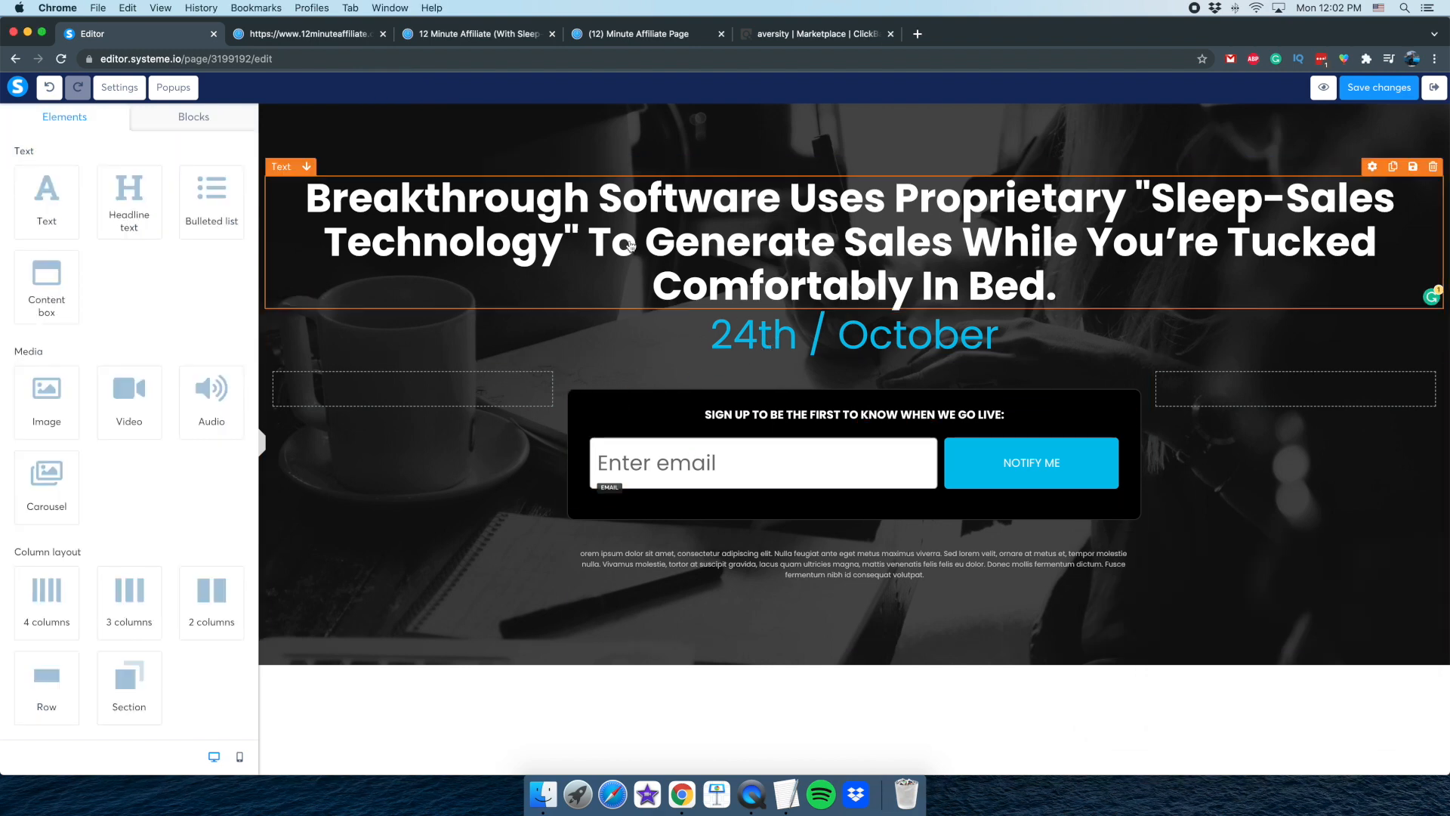
Narrow the headline text block by setting its right margin to 99 and its left margin to 100
left_click(535, 252)
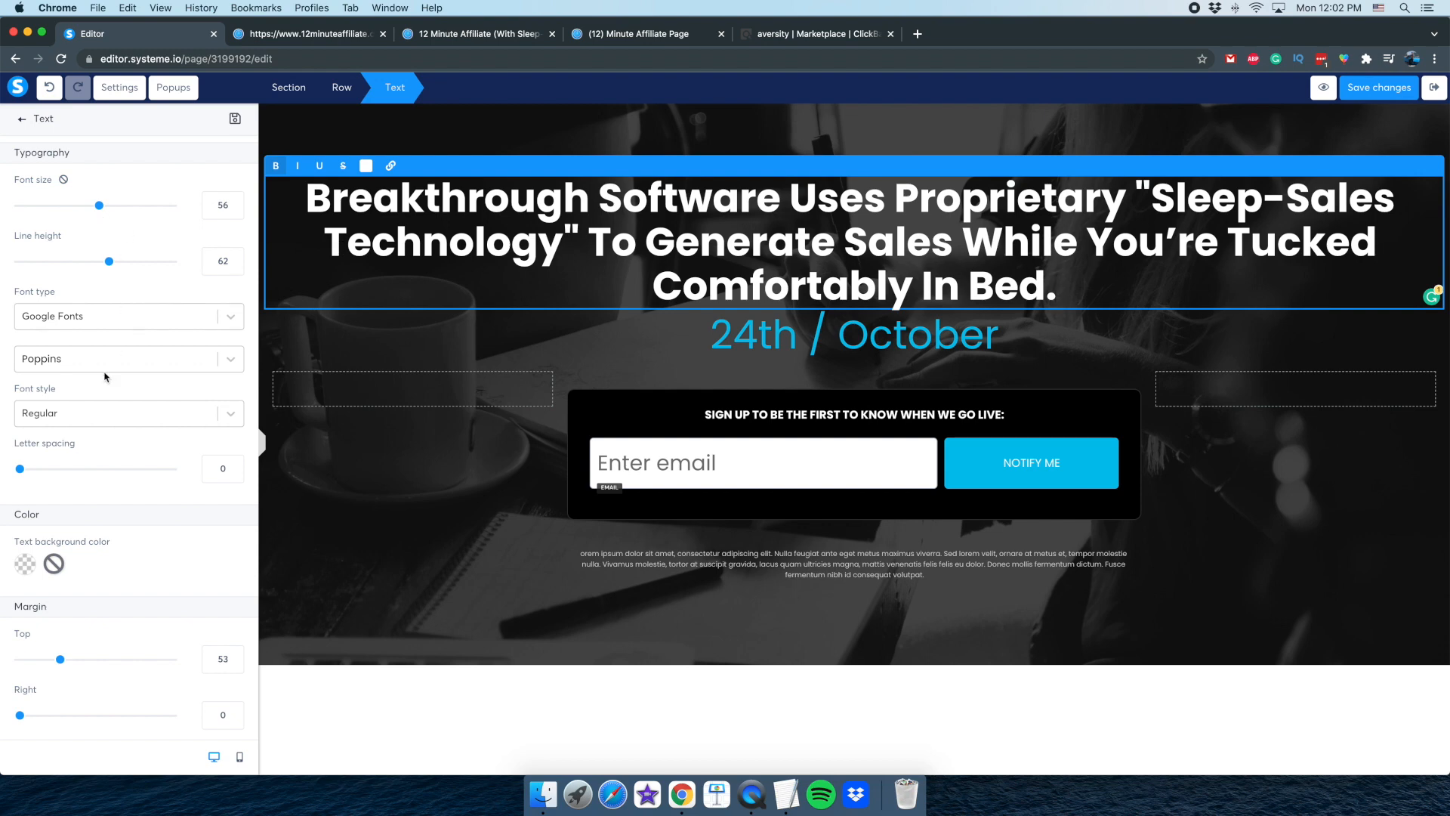
scroll(126, 569, "down", 5)
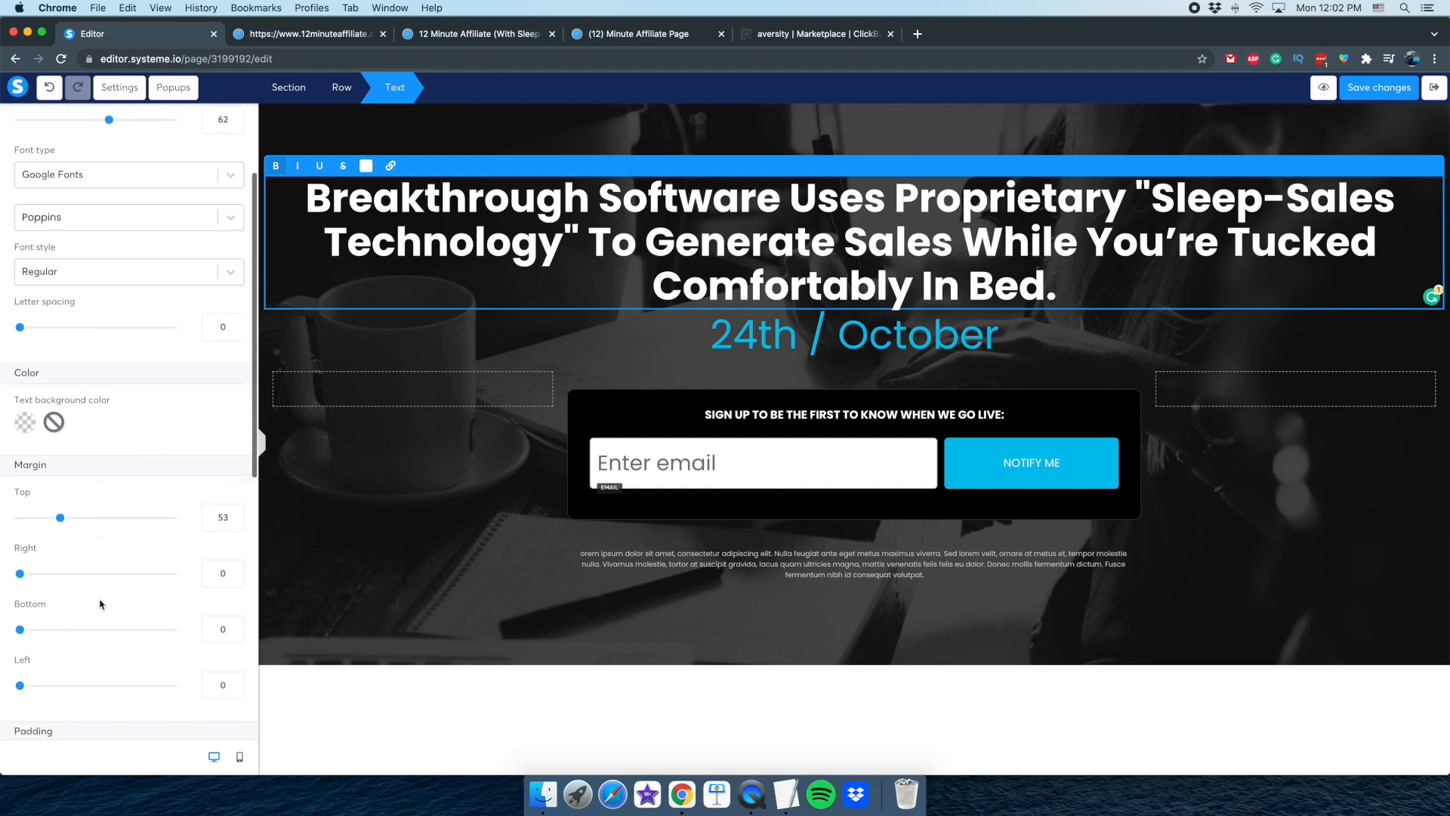
left_click_drag(20, 508, 100, 506)
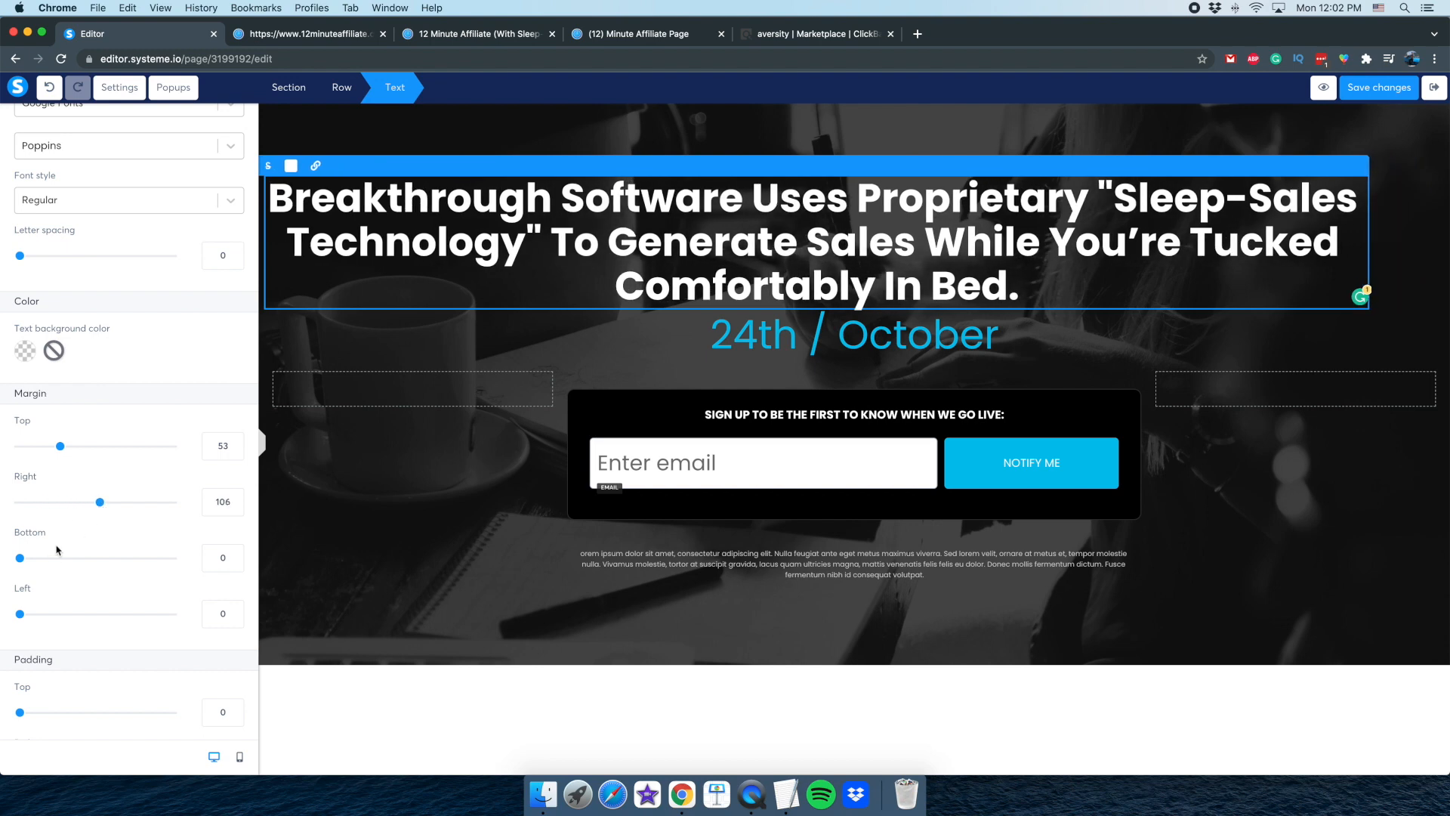
left_click_drag(23, 615, 97, 617)
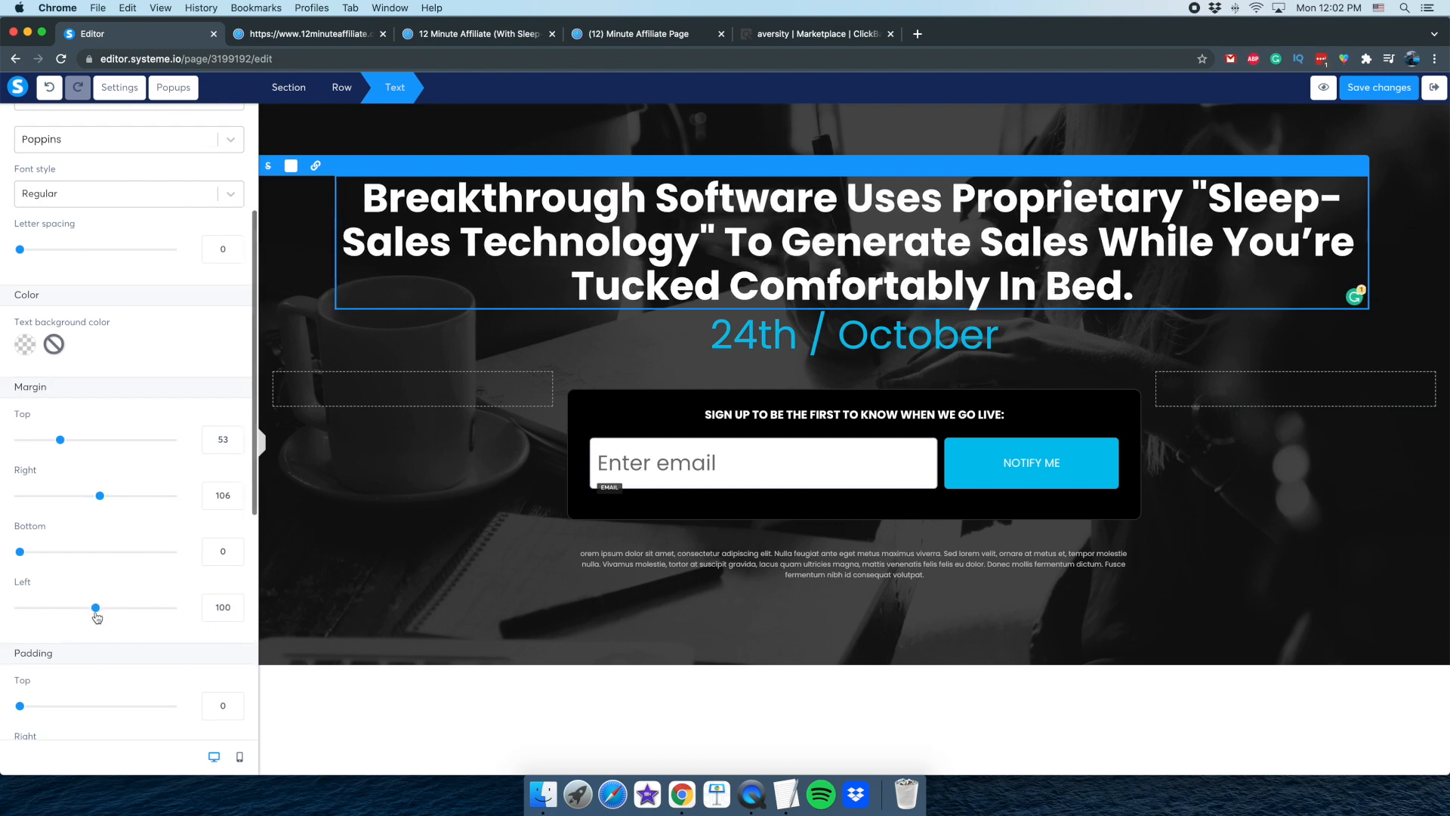
left_click_drag(98, 494, 95, 496)
scroll(96, 497, "up", 1)
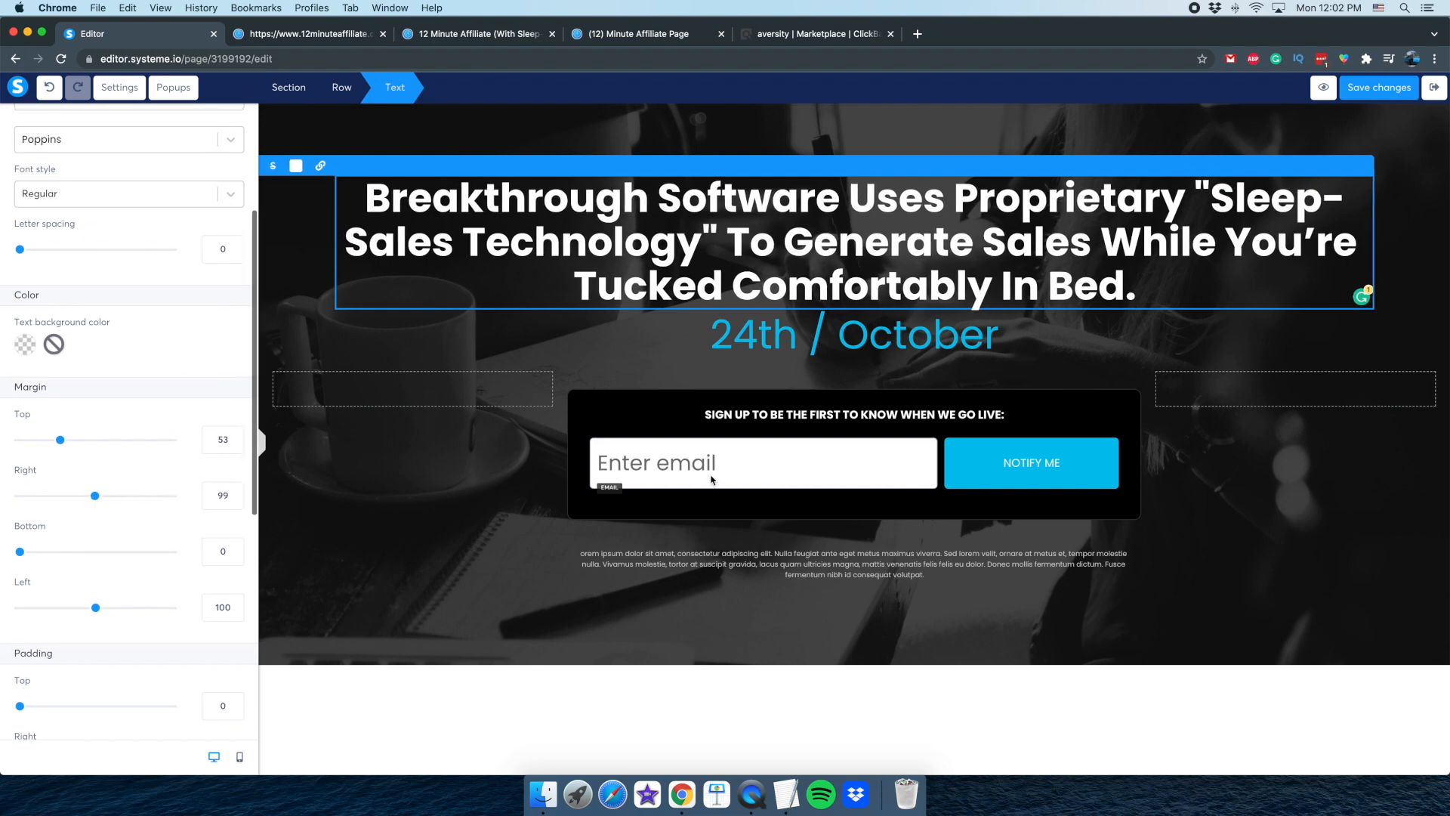
left_click(751, 795)
left_click(841, 343)
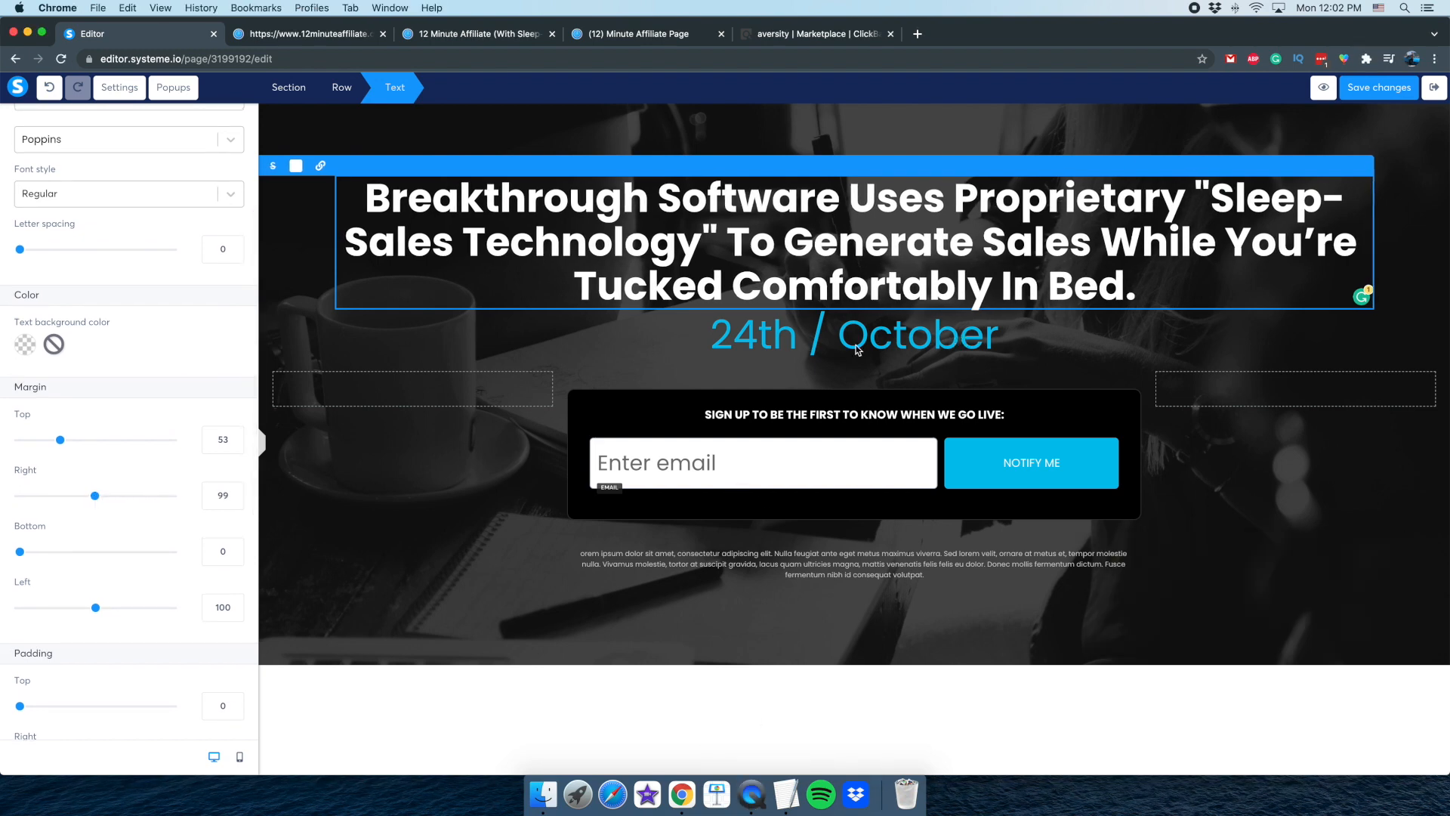
Delete the "24th / October" text element below the headline
left_click(880, 342)
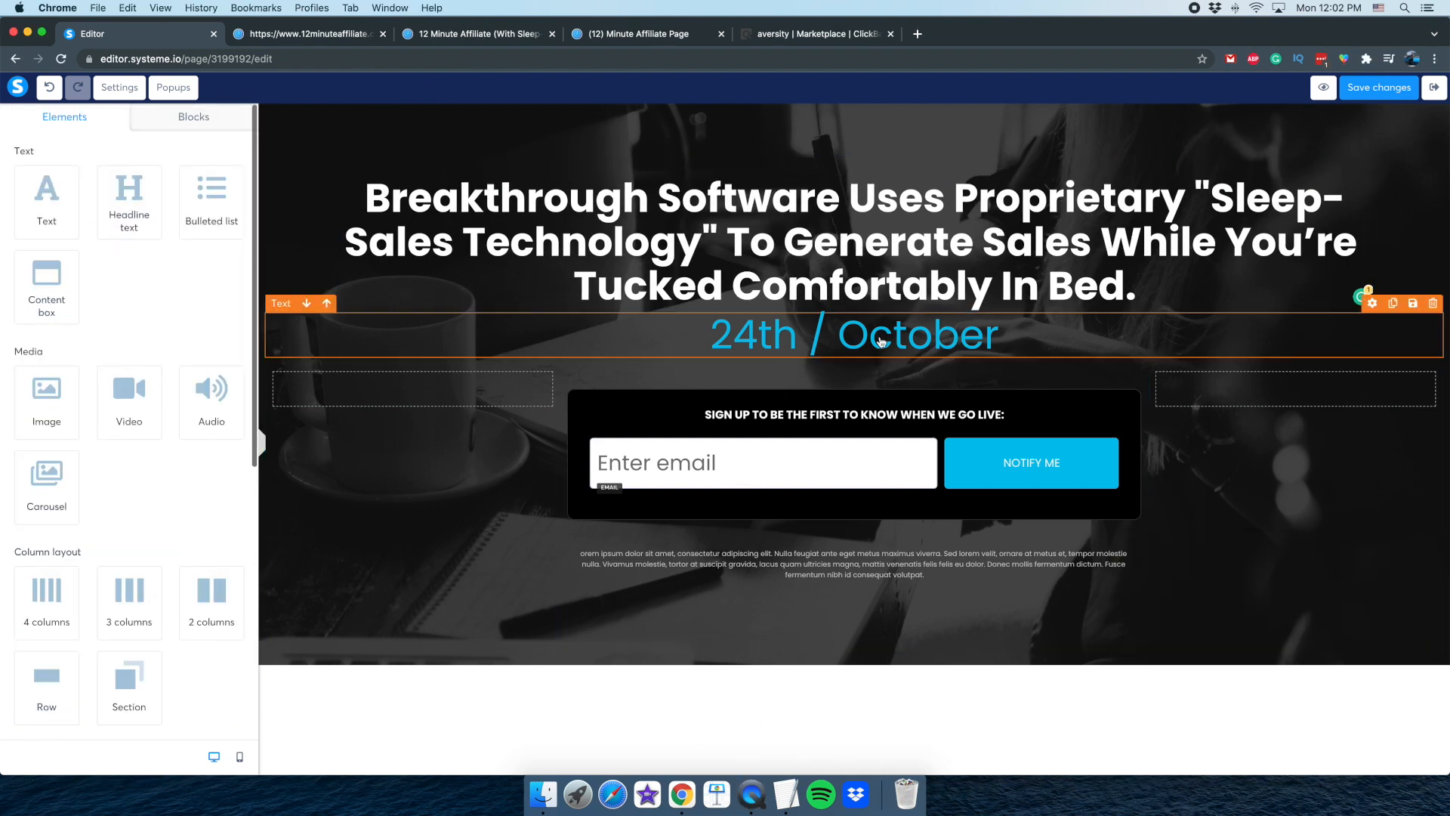
left_click(1433, 305)
left_click(840, 142)
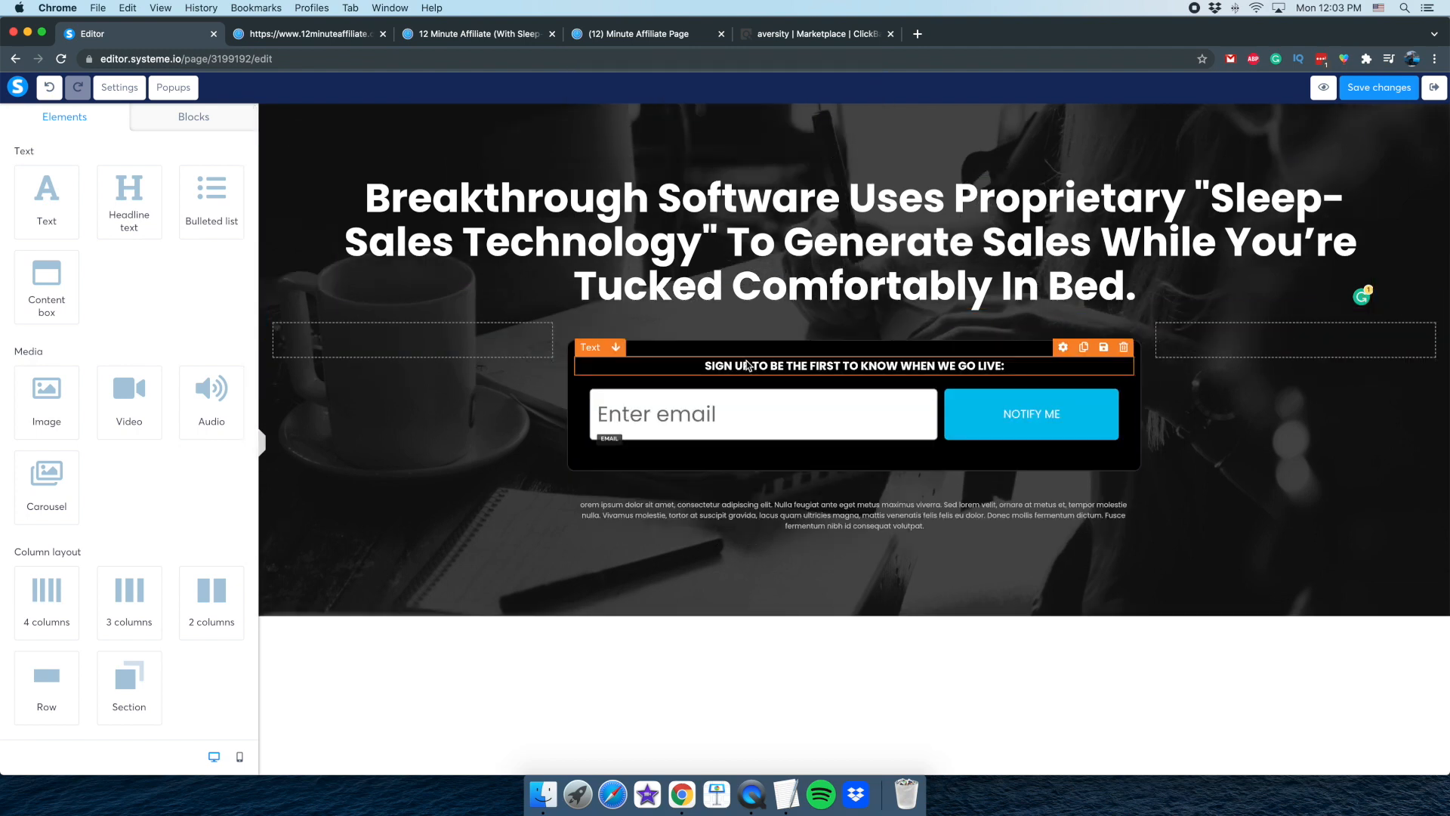
Replace the caption above the email field with "Enter Your Email to Watch The Training Video:"
left_click(810, 367)
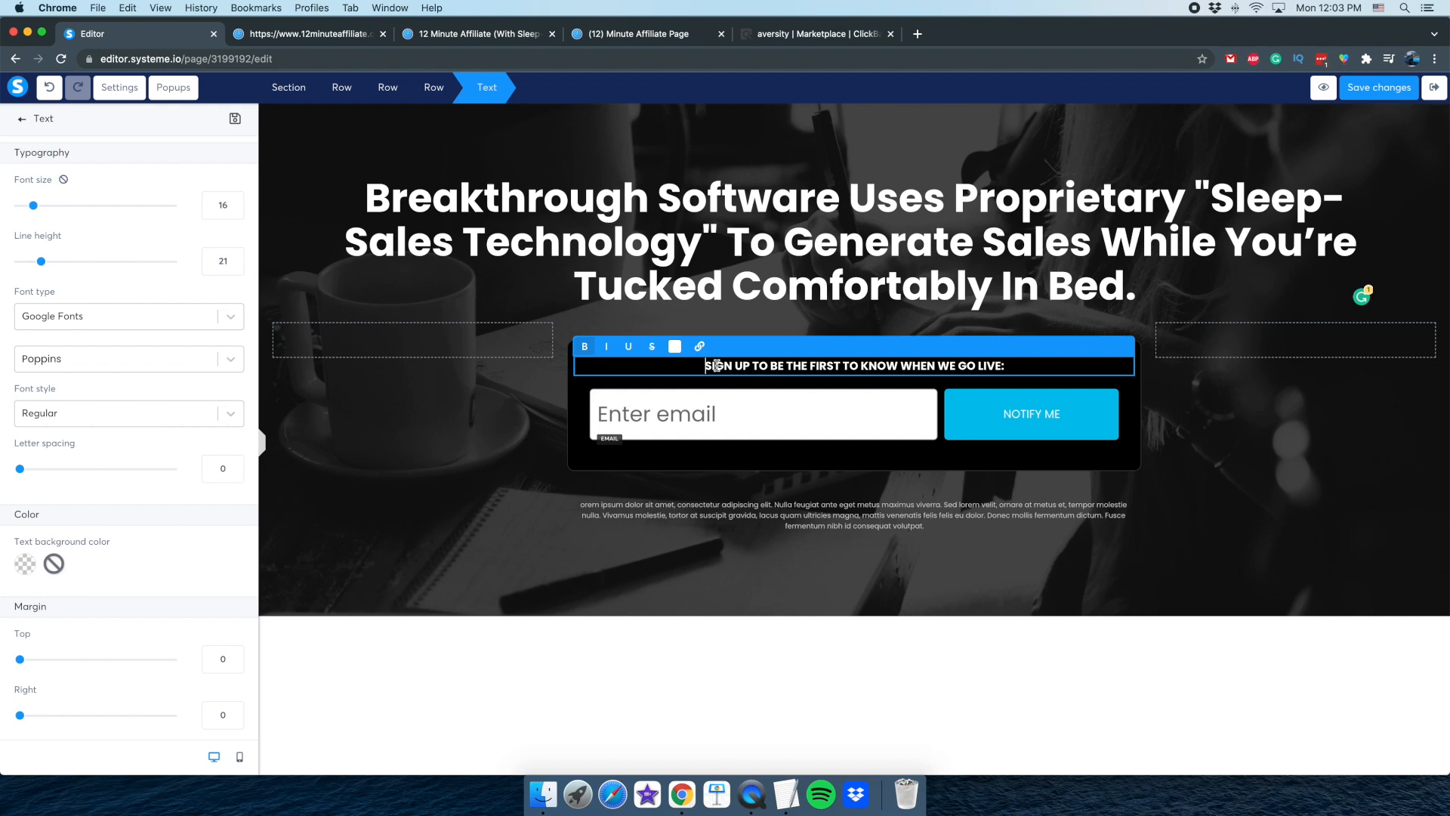
left_click_drag(744, 366, 1002, 366)
type("e")
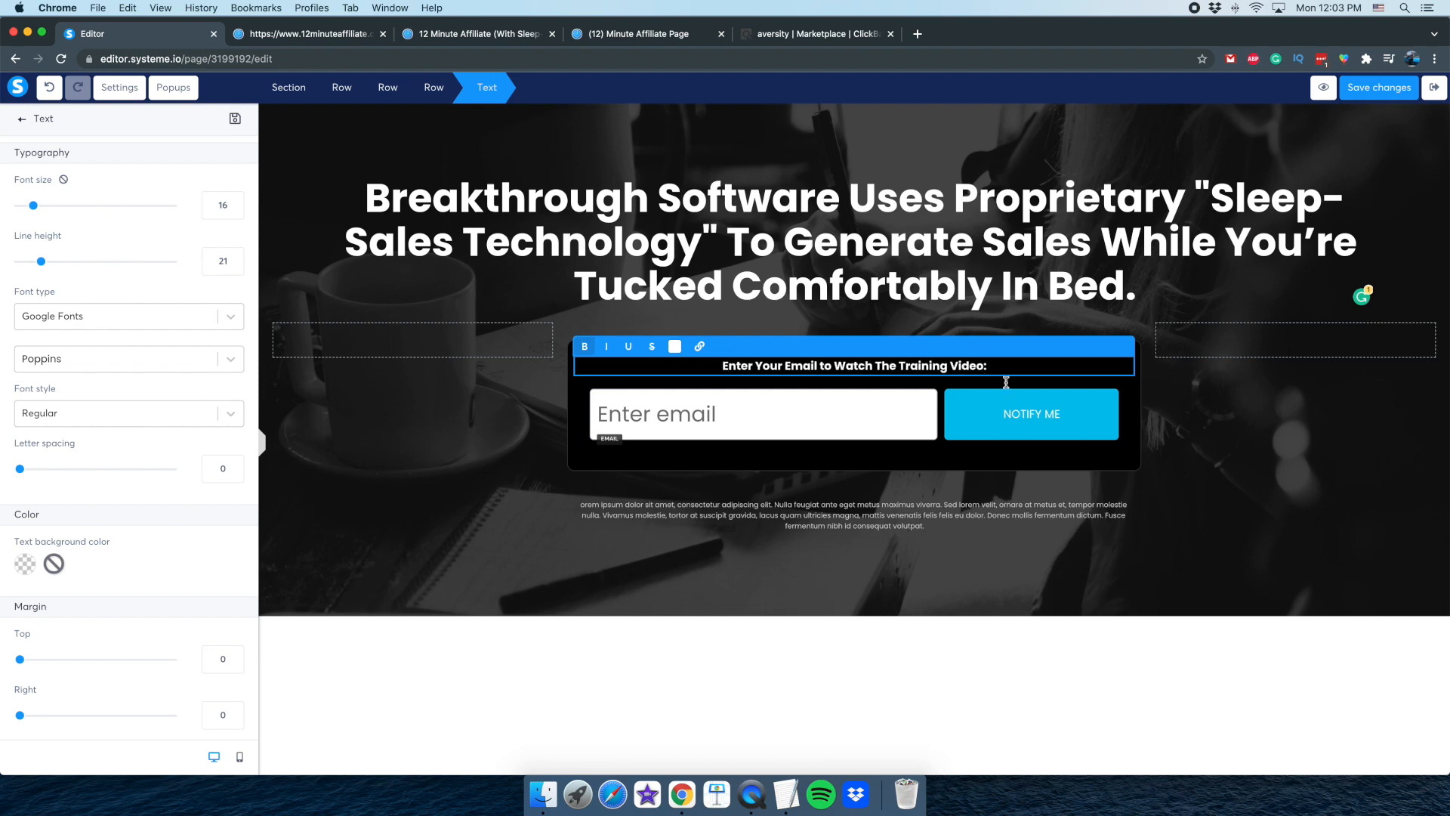
Change the text of the form's NOTIFY ME button to "WATCH NOW" and deselect the button
left_click(1031, 417)
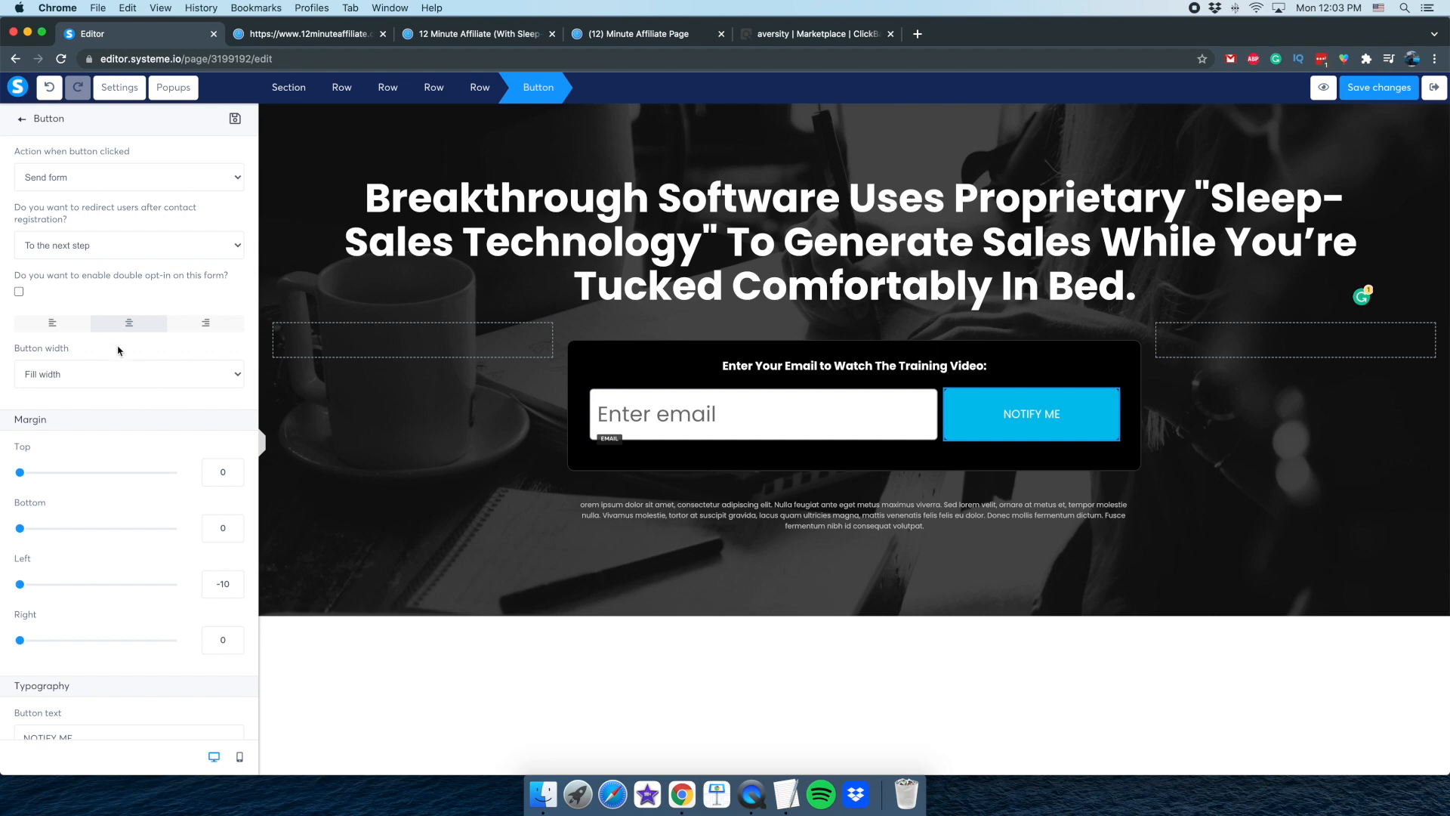
scroll(78, 548, "down", 3)
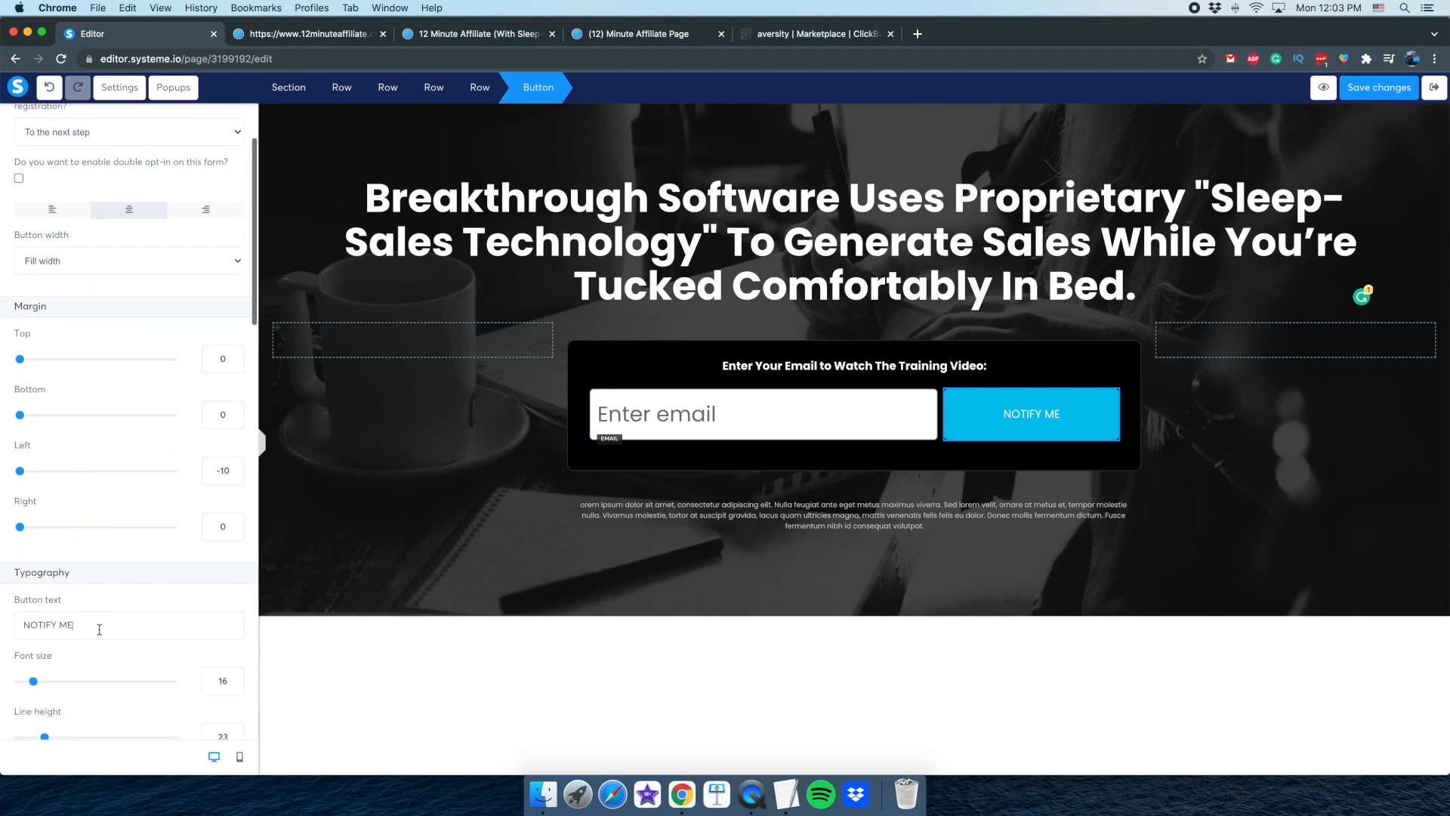
left_click_drag(102, 629, 3, 625)
type("WATCH NOW")
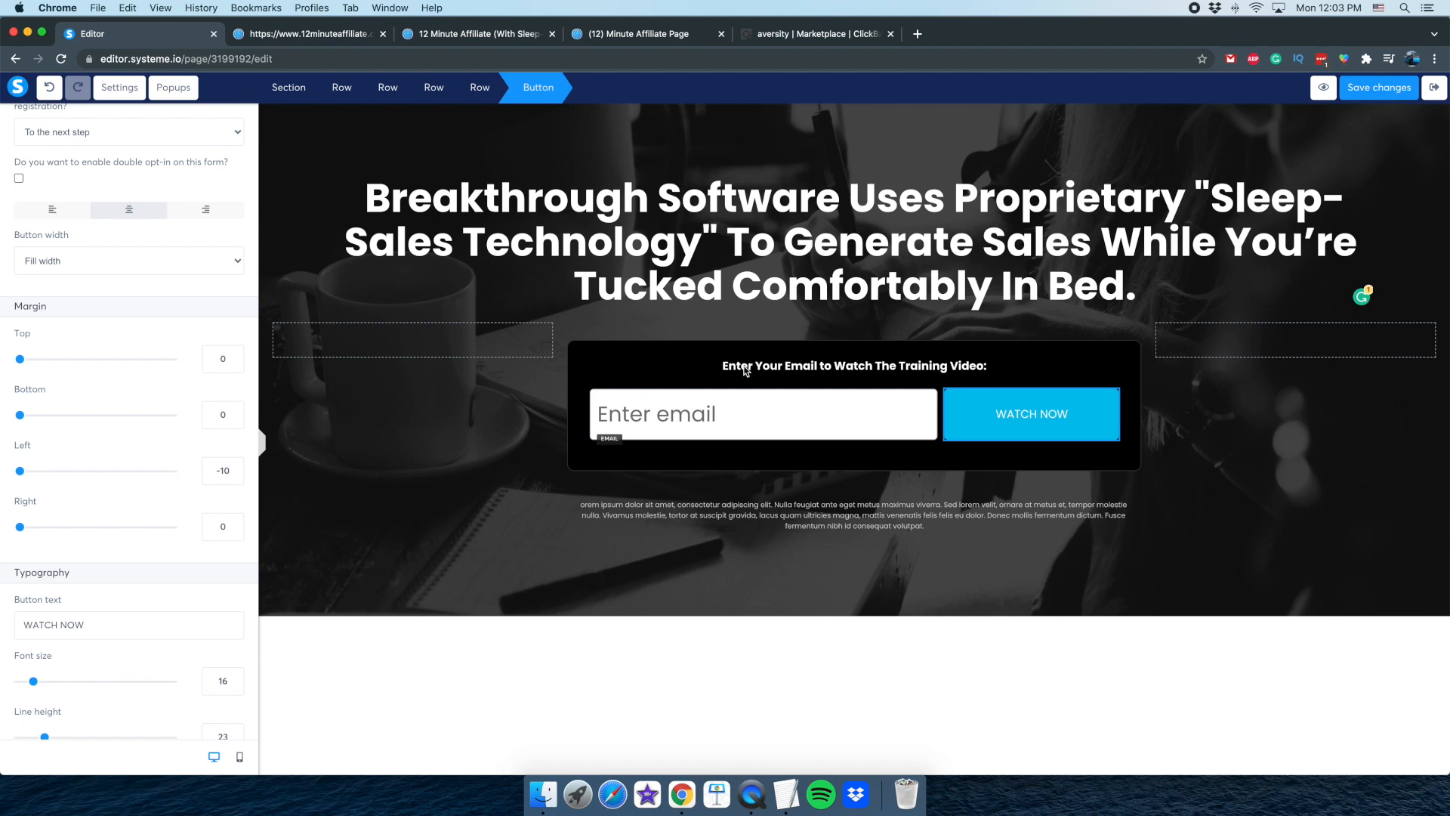
left_click(758, 411)
left_click(752, 793)
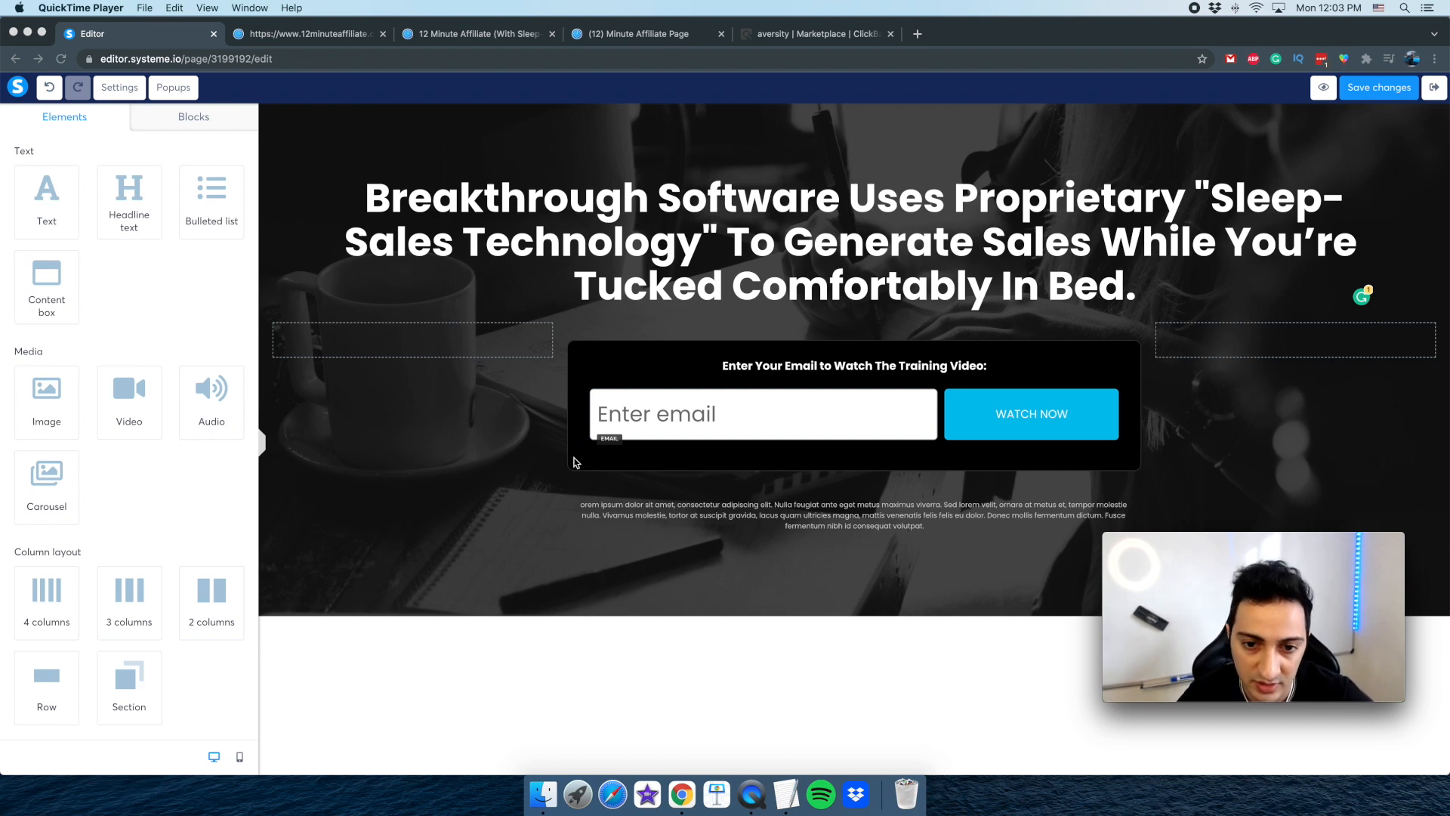
left_click(731, 279)
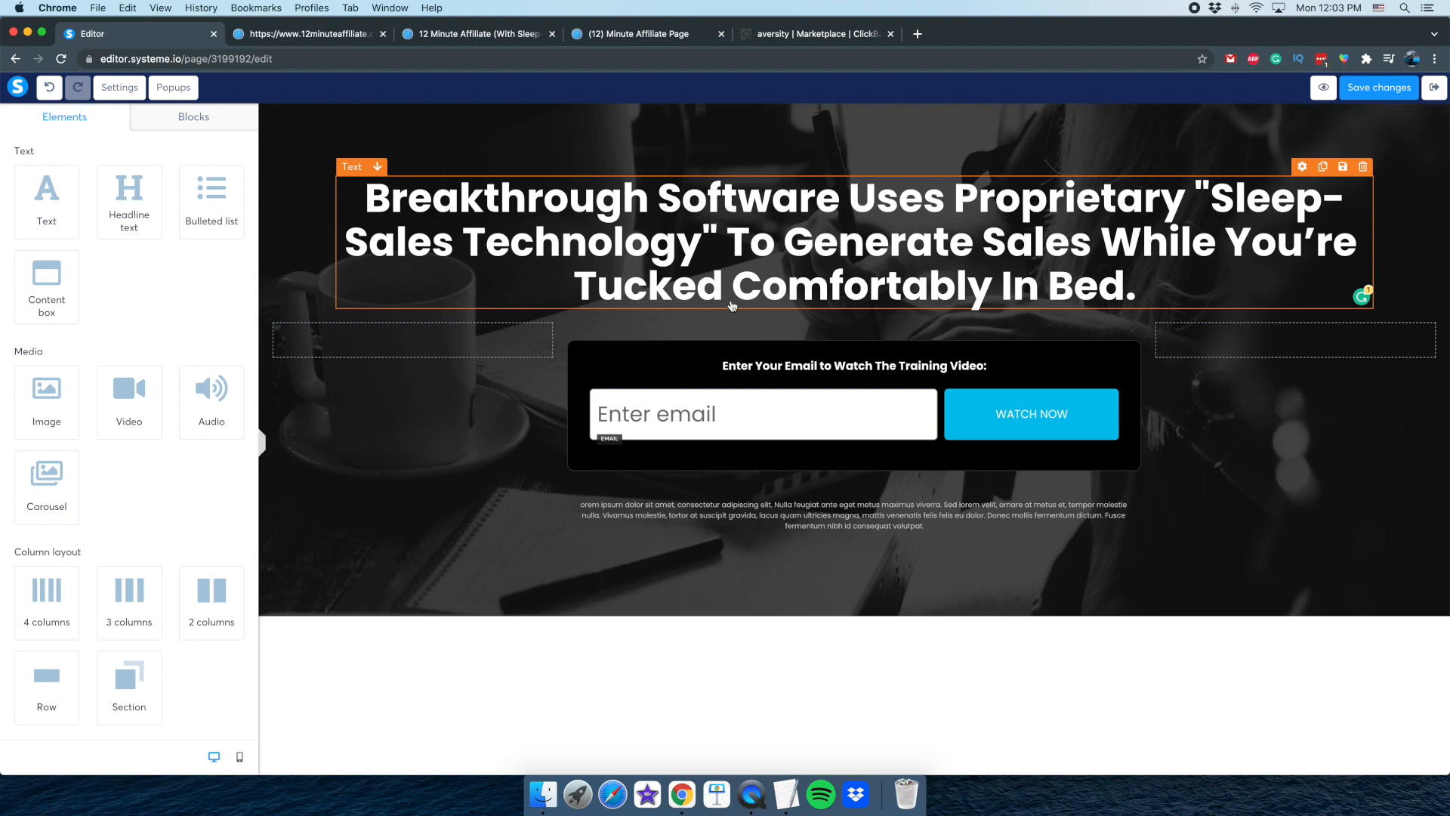
left_click(752, 793)
left_click_drag(1108, 531, 734, 303)
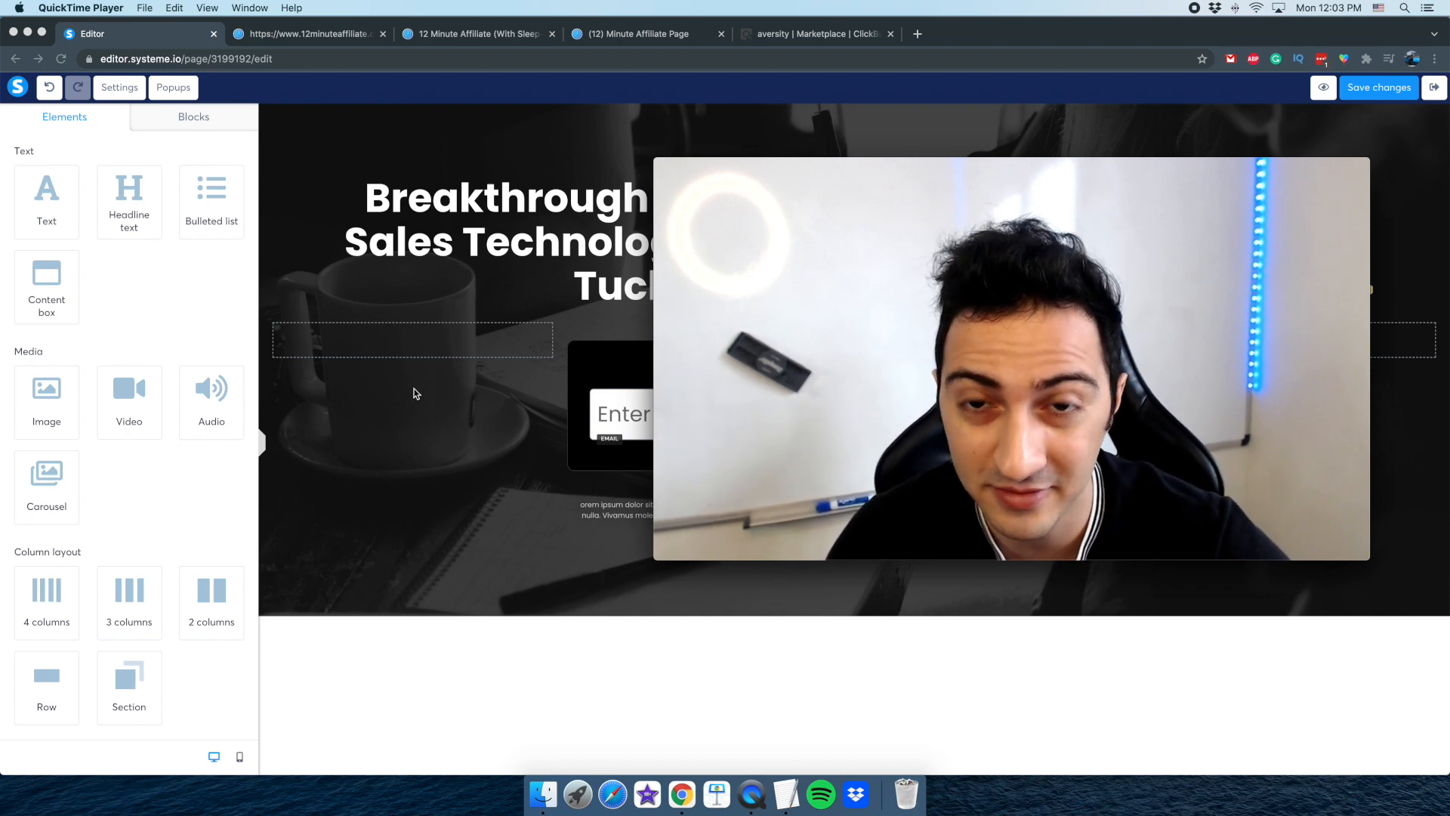
mouse_move(676, 180)
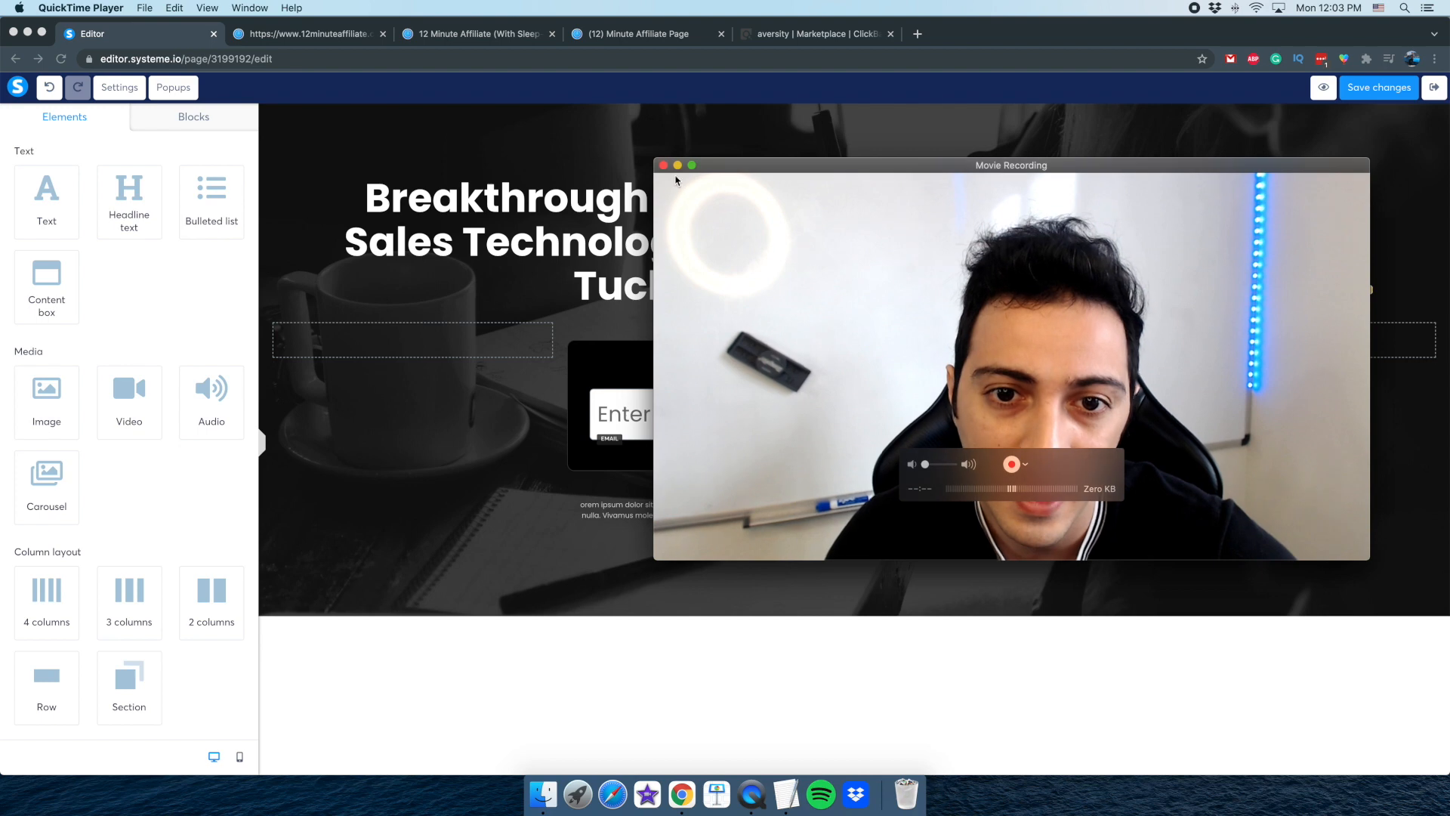
left_click(539, 521)
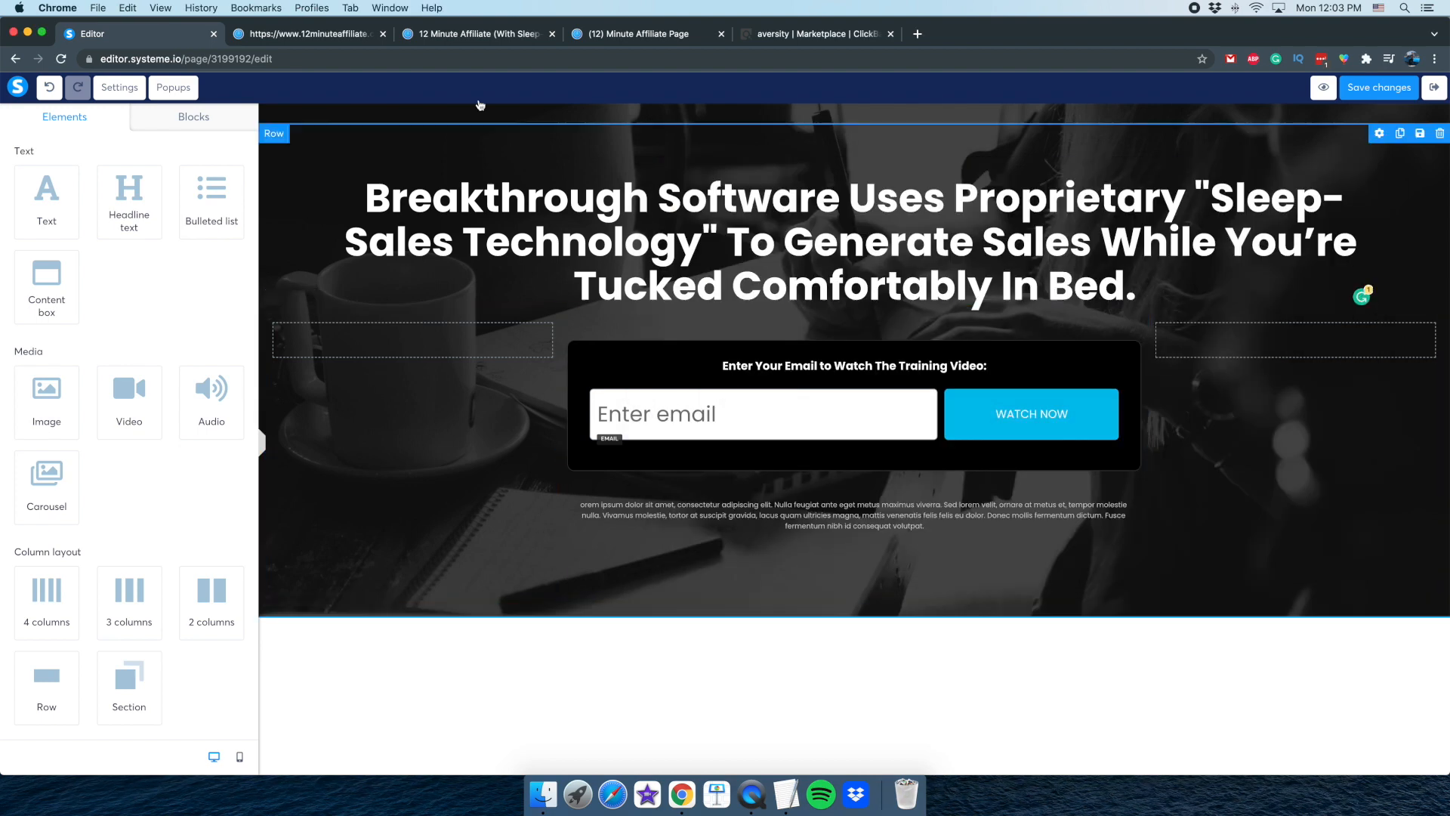
Switch to the 12 Minute Affiliate replay page, mute the site and play its demonstration video
left_click(305, 34)
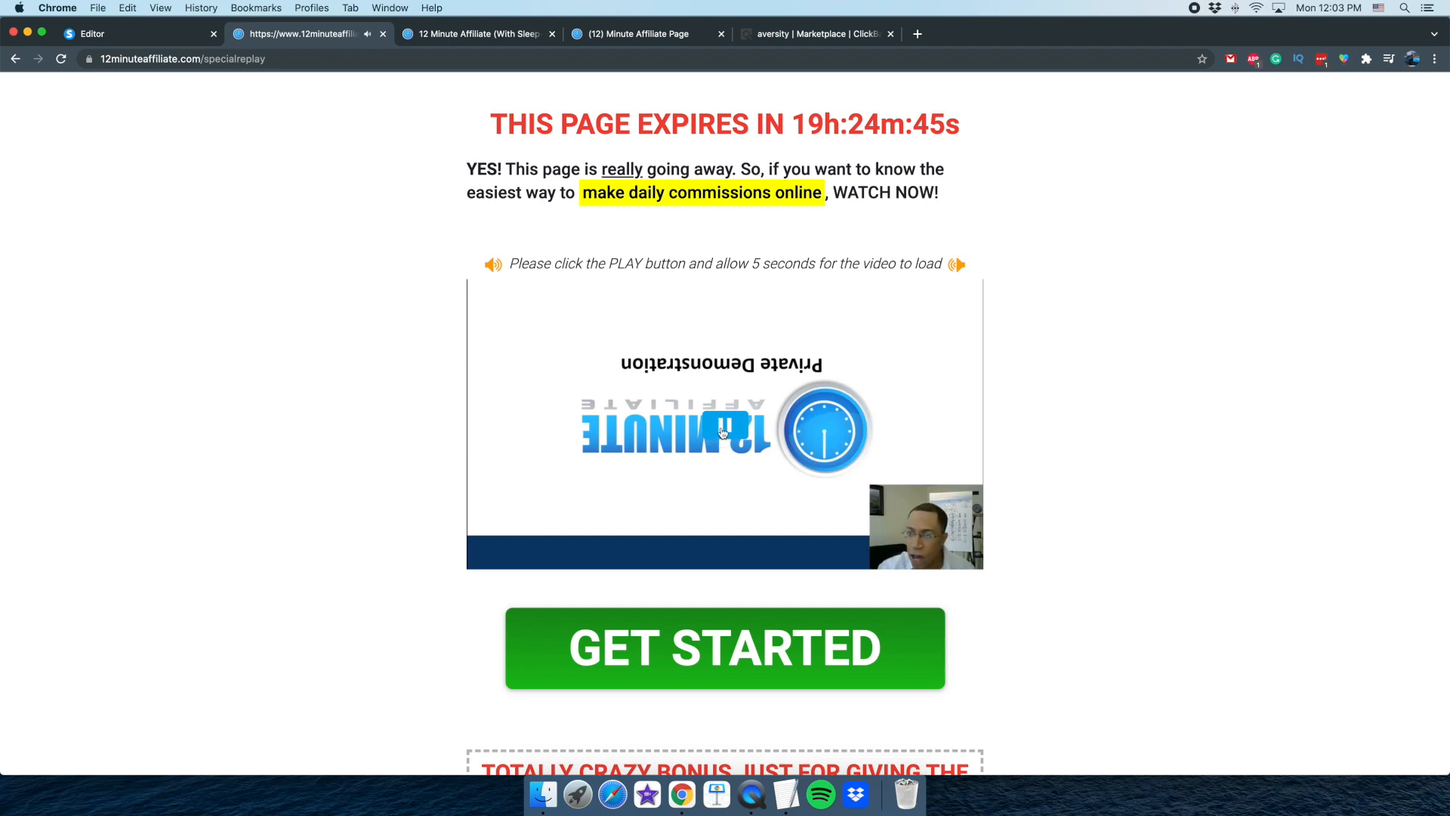
left_click(722, 431)
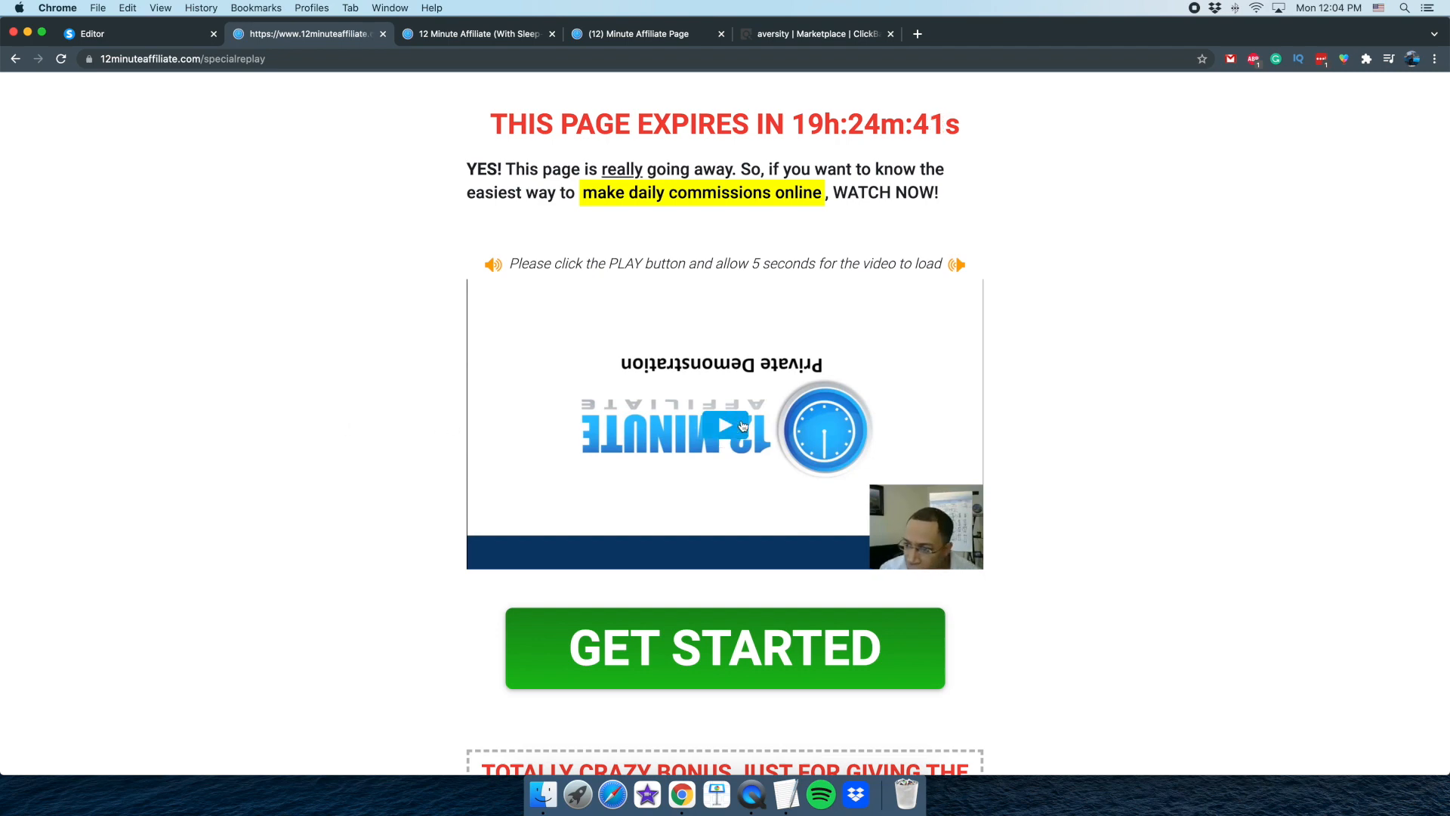
right_click(285, 38)
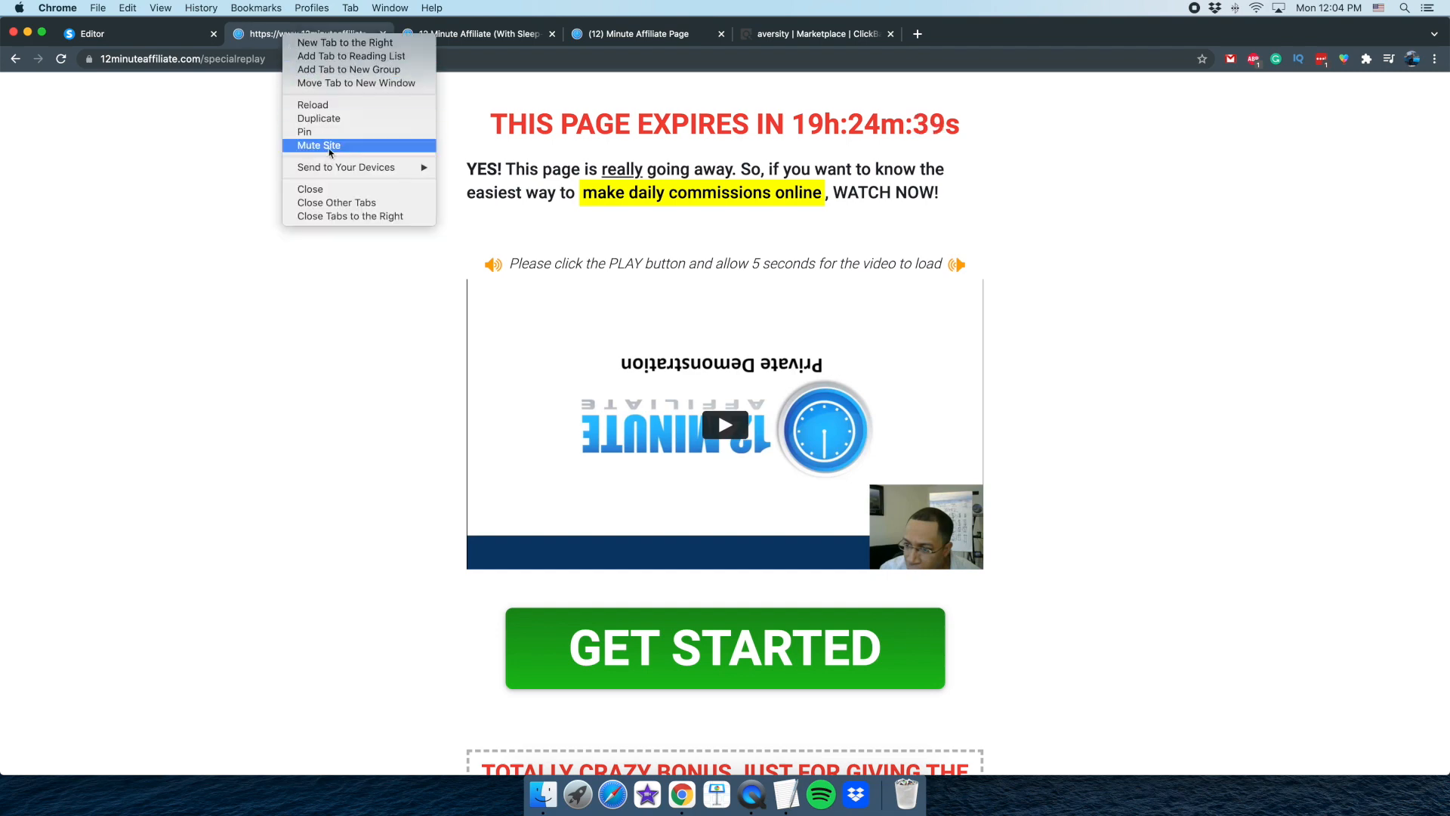
left_click(319, 145)
left_click(686, 434)
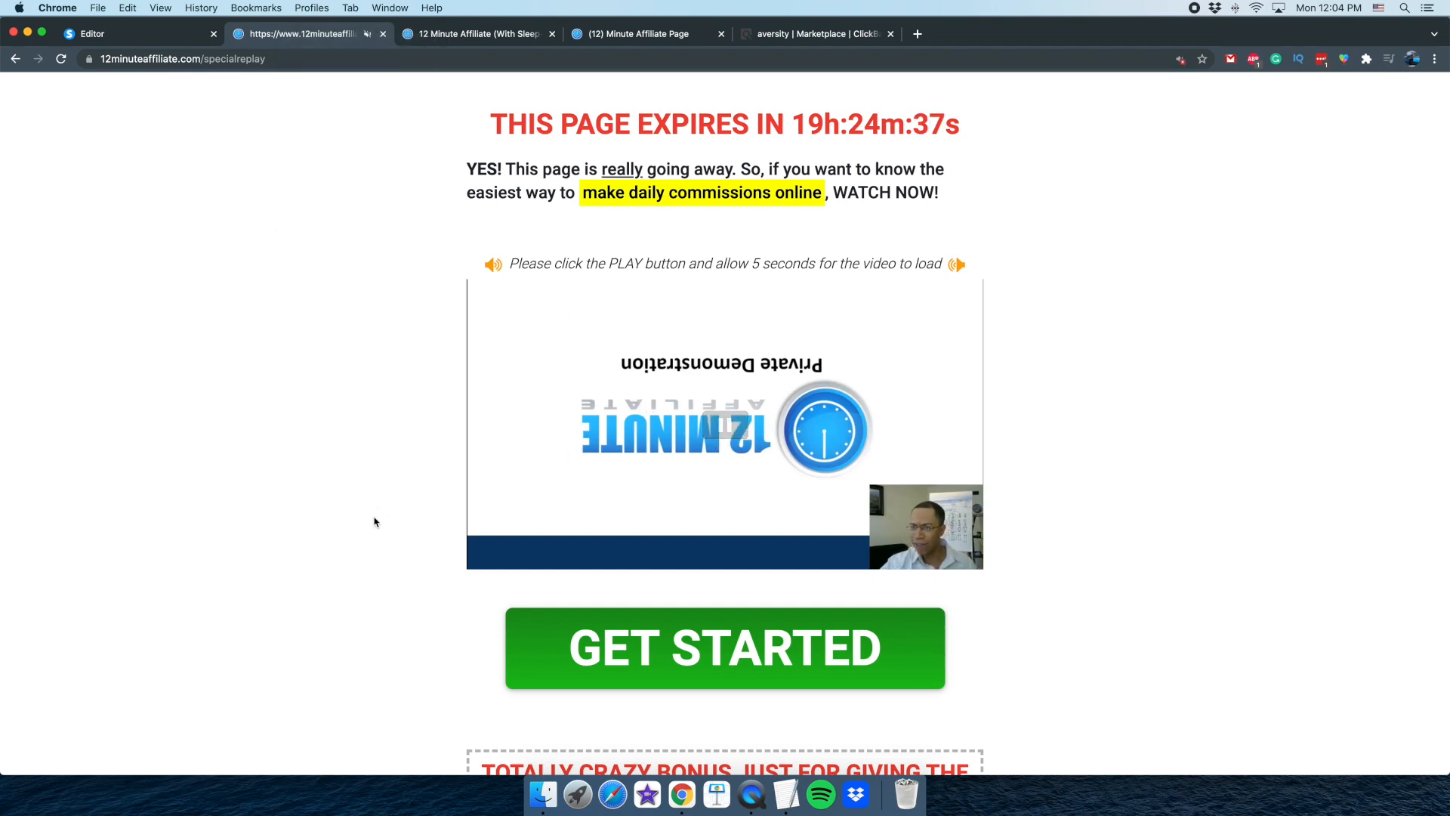
Pause the demonstration video and capture a screenshot of just the video frame
scroll(397, 615, "down", 1)
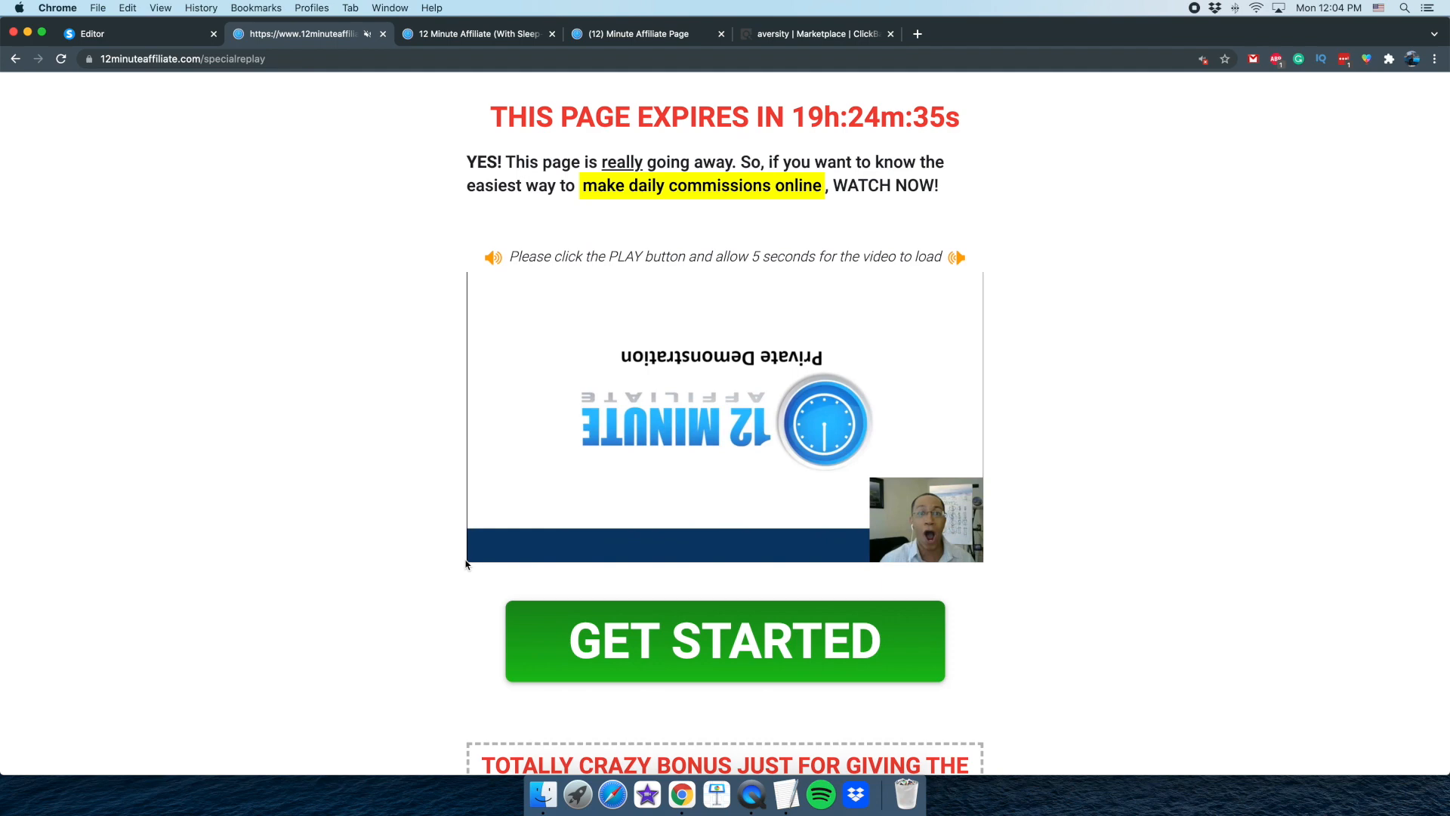
left_click(476, 502)
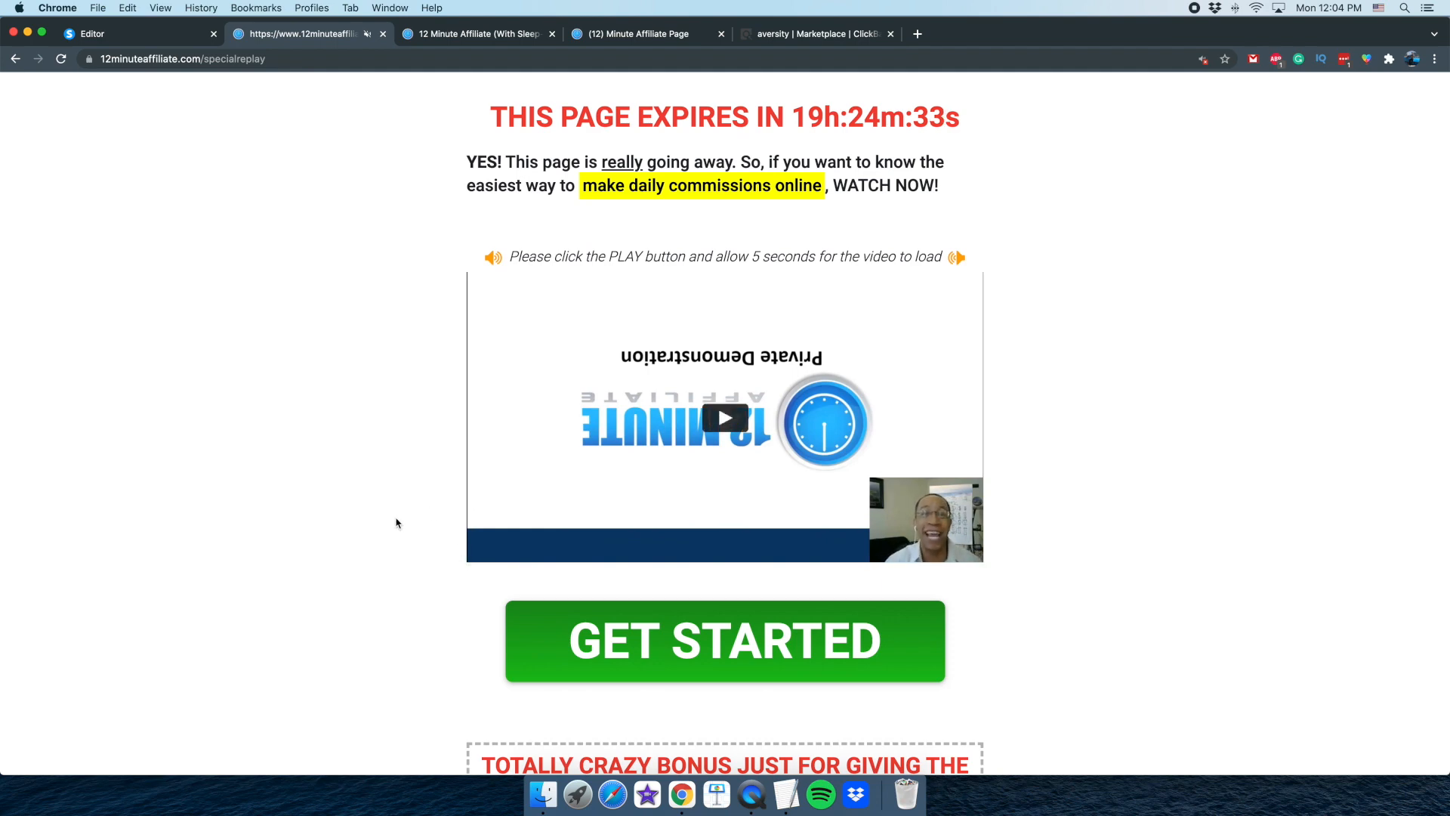
key("super+shift+4")
left_click_drag(469, 272, 982, 561)
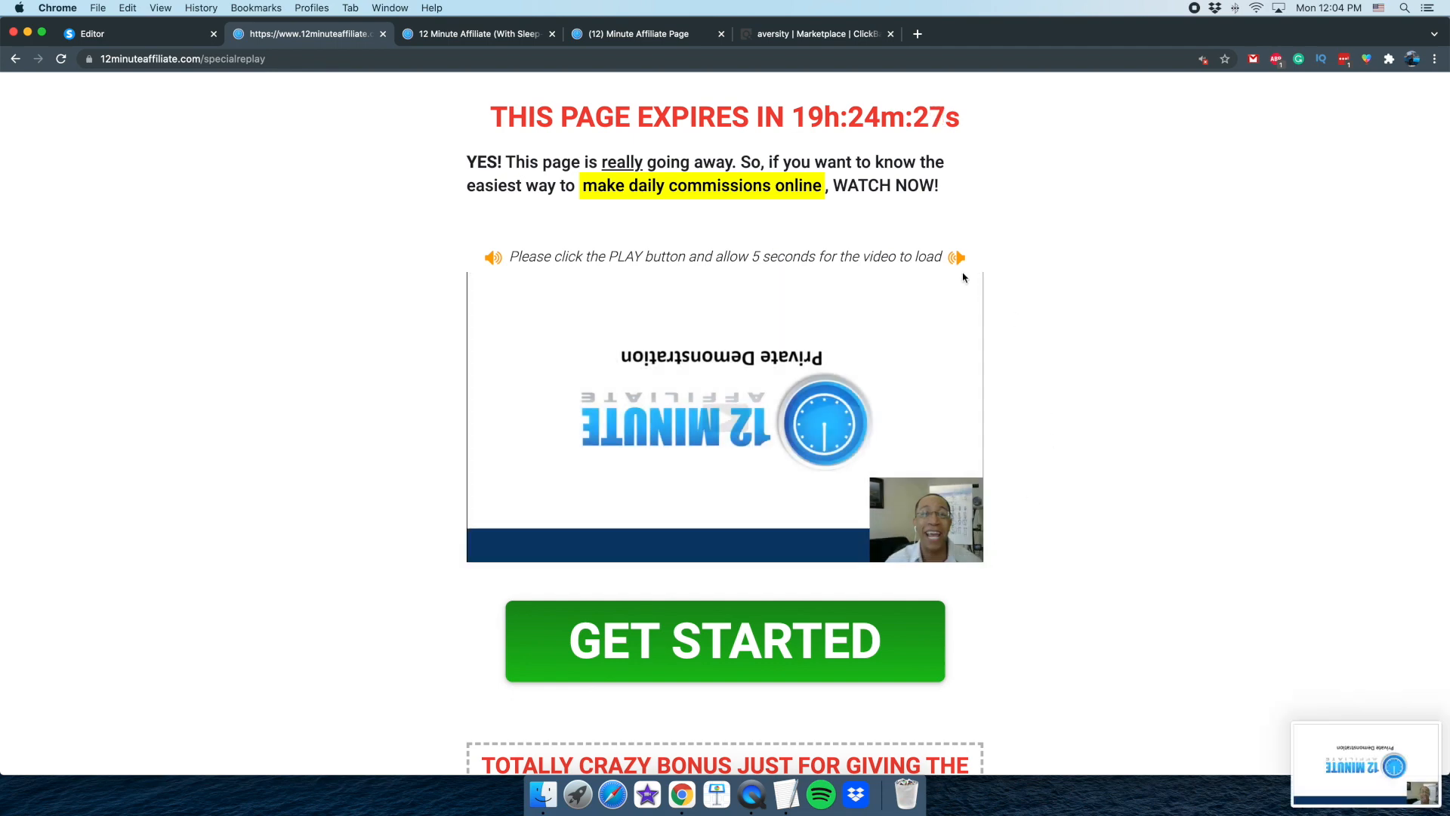
In the Editor tab, place an image element between the headline and opt-in form, and upload the 12.04.14 PM screenshot from the Desktop
left_click(155, 43)
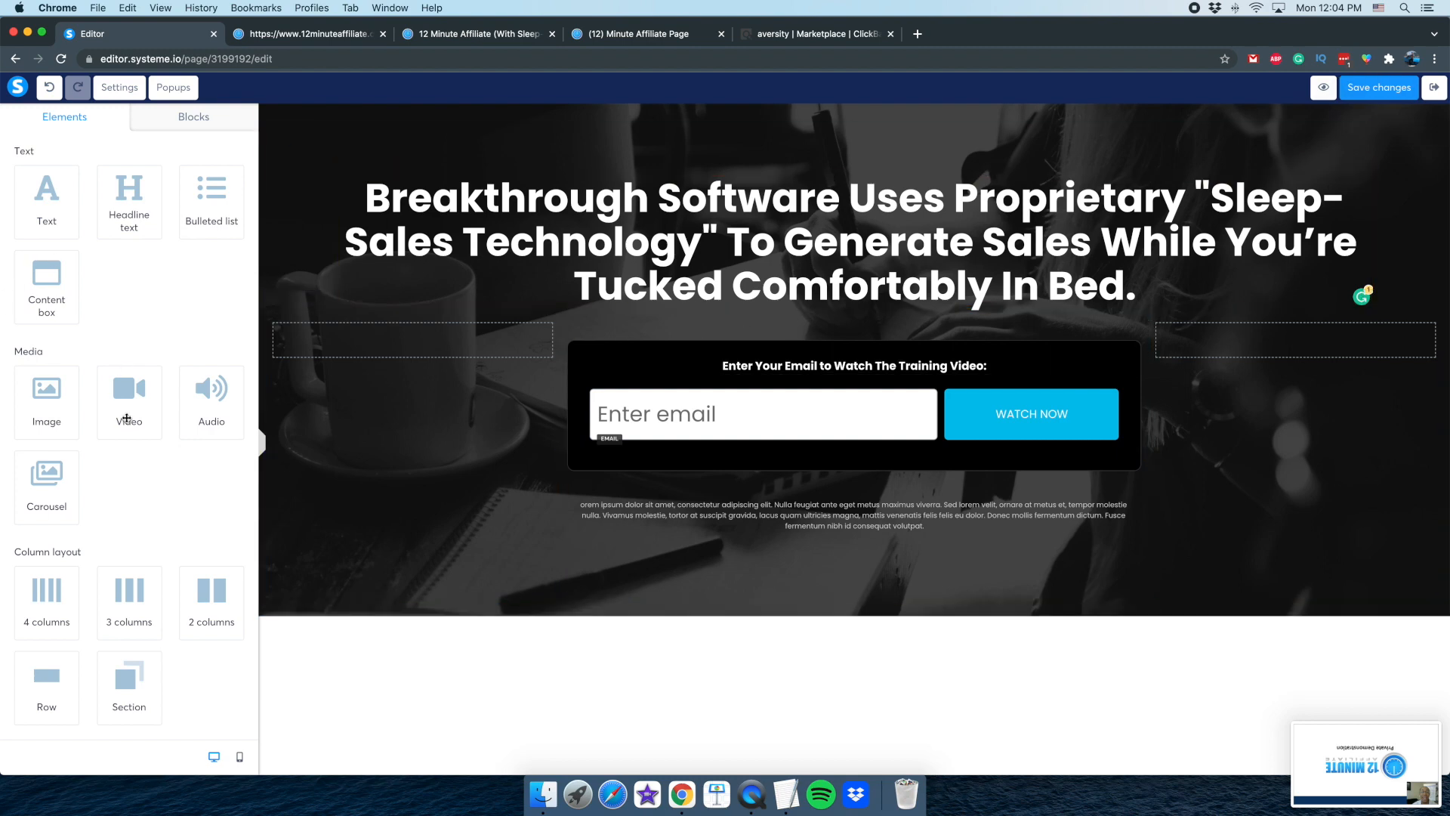
left_click_drag(52, 407, 858, 363)
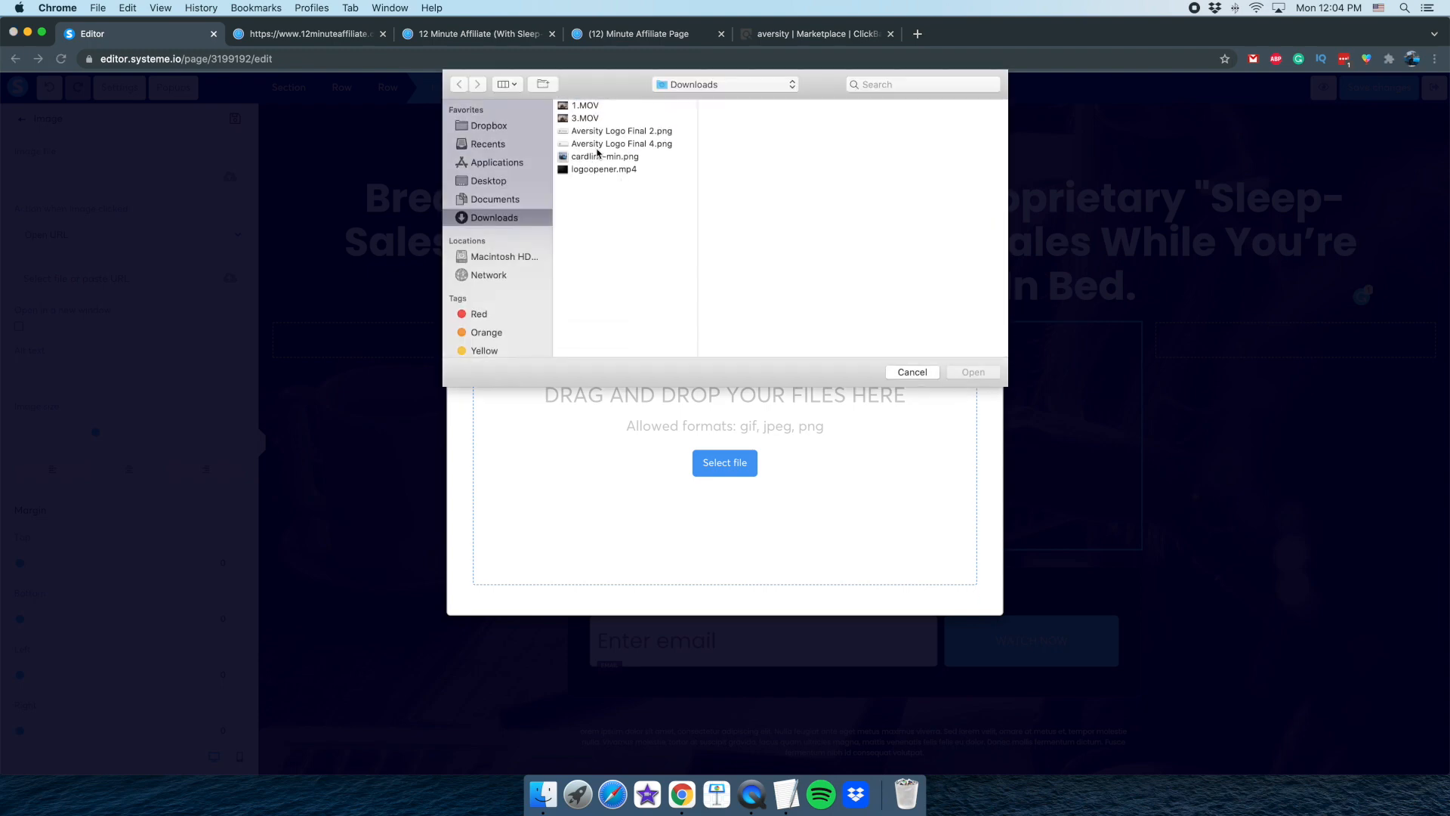
left_click(502, 184)
left_click(583, 146)
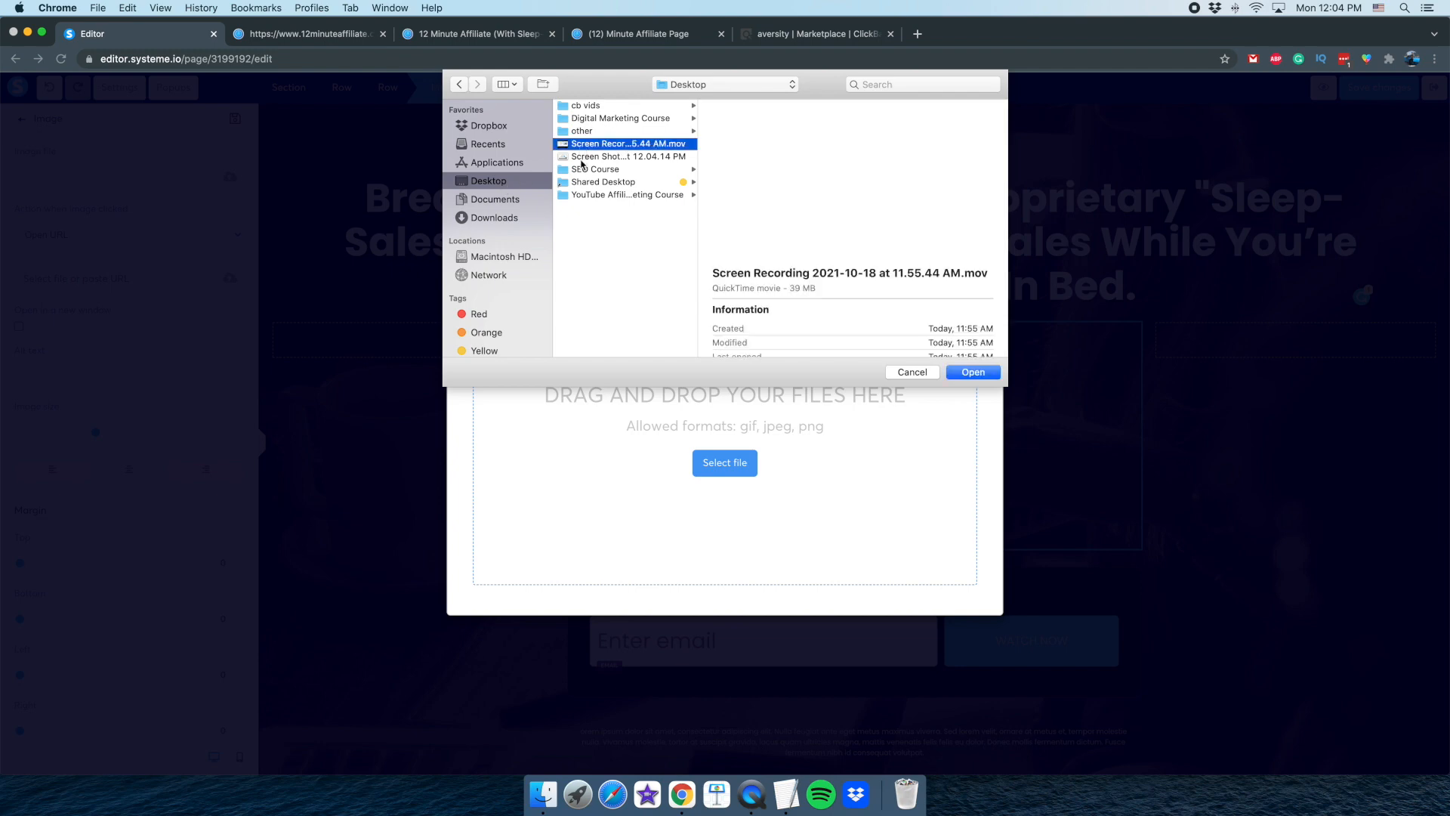
left_click(583, 157)
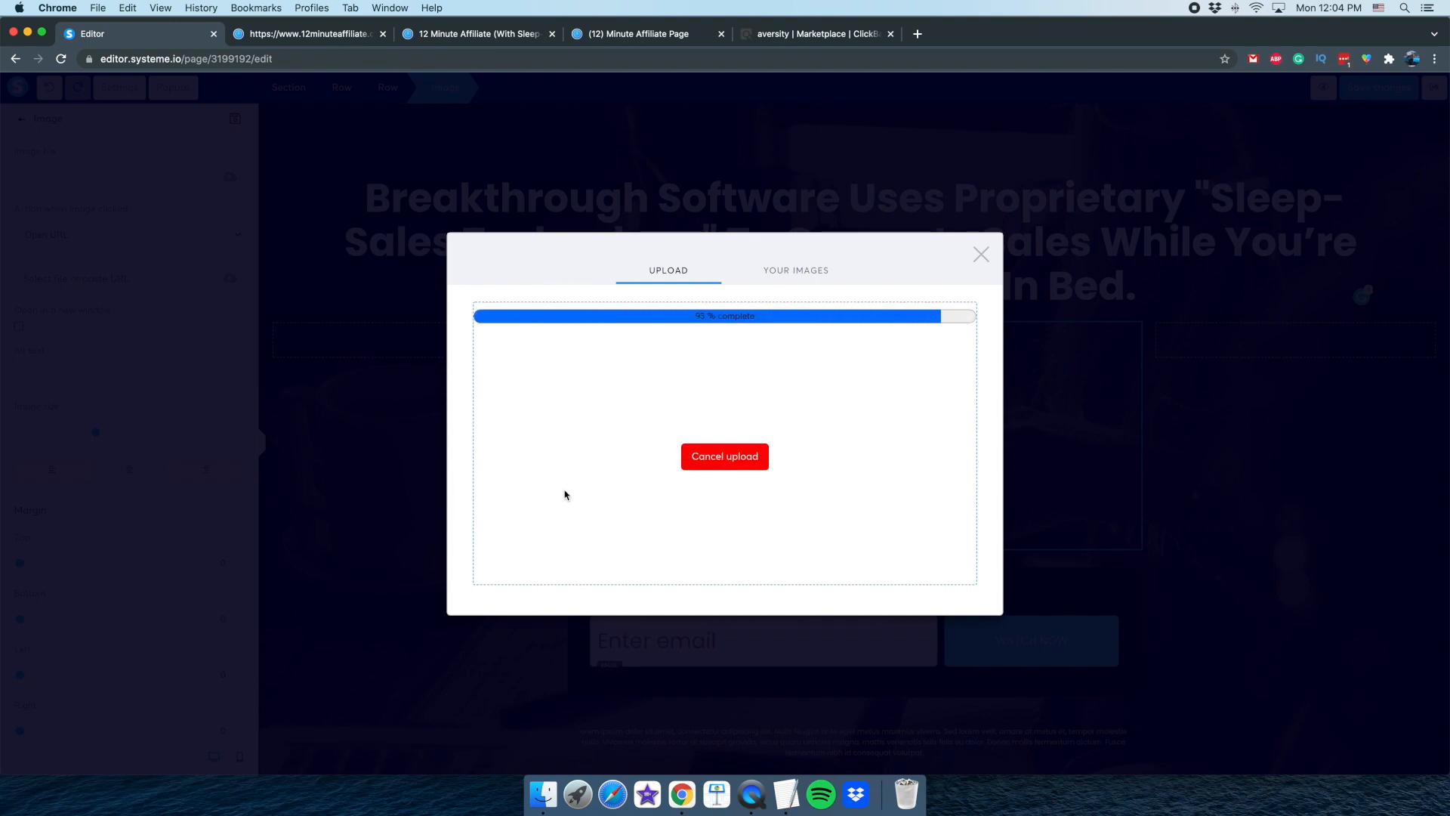
Insert the uploaded video screenshot into the image element above the opt-in form and deselect it
left_click(799, 272)
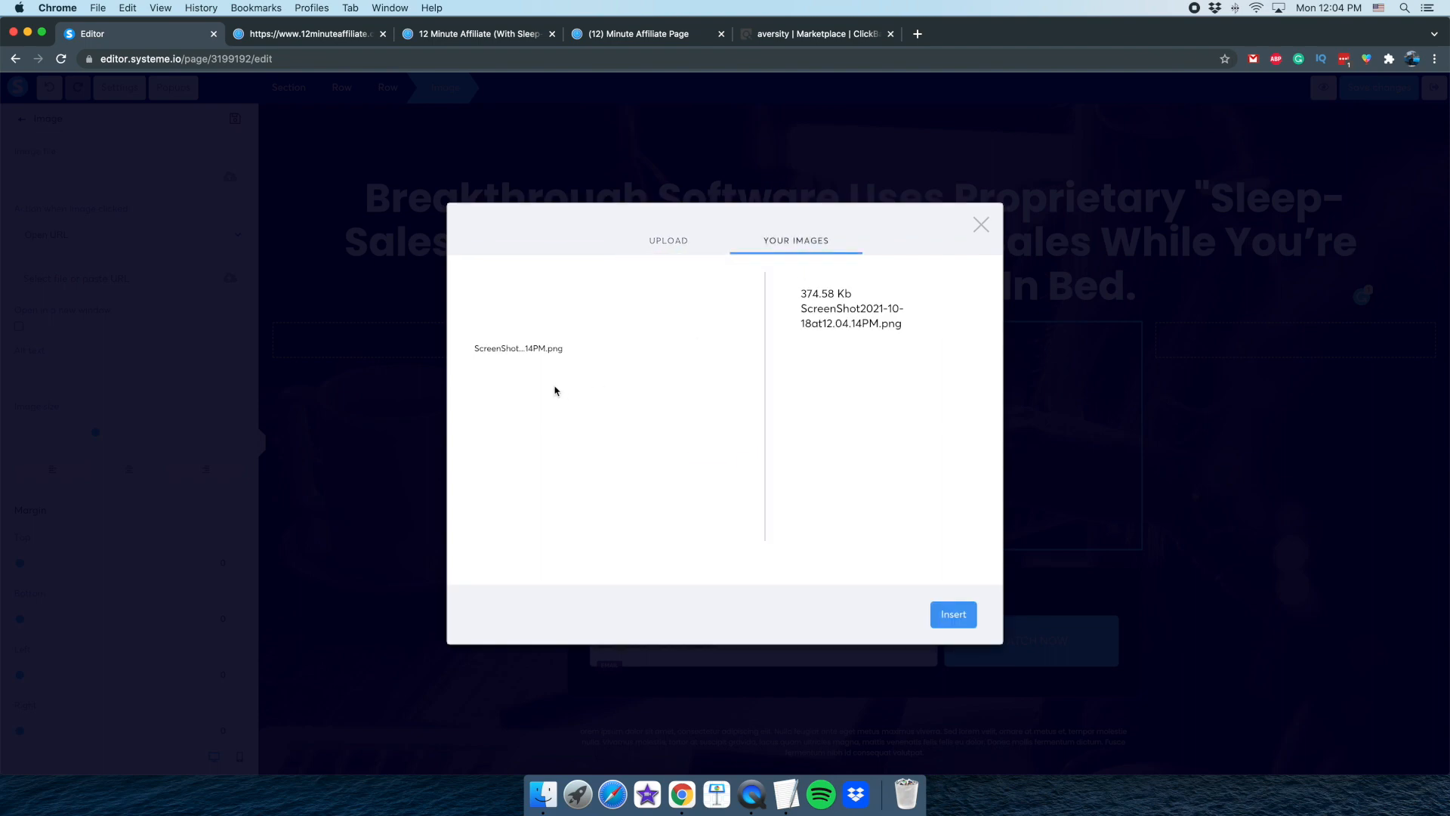
left_click(955, 616)
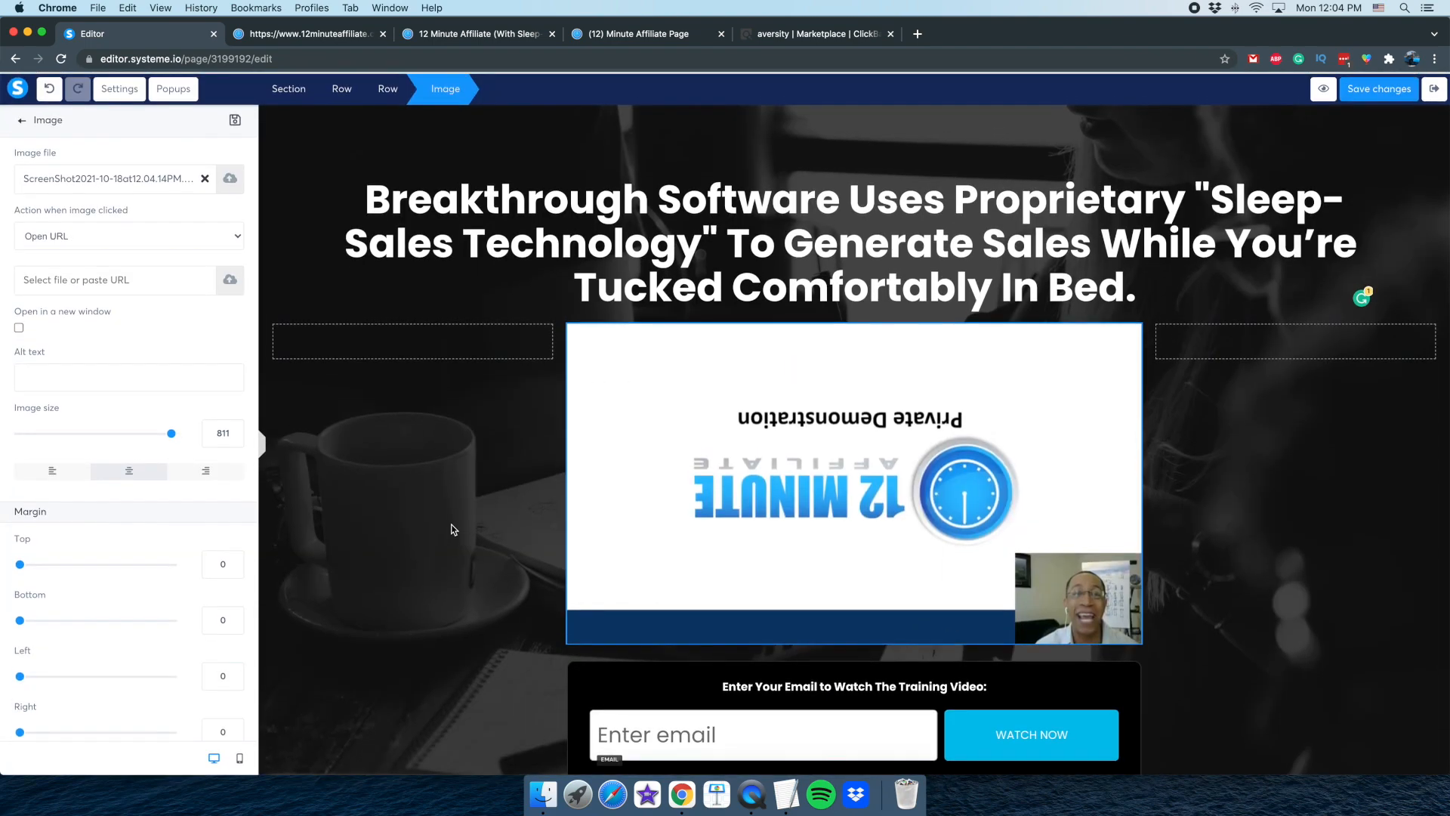
left_click(544, 534)
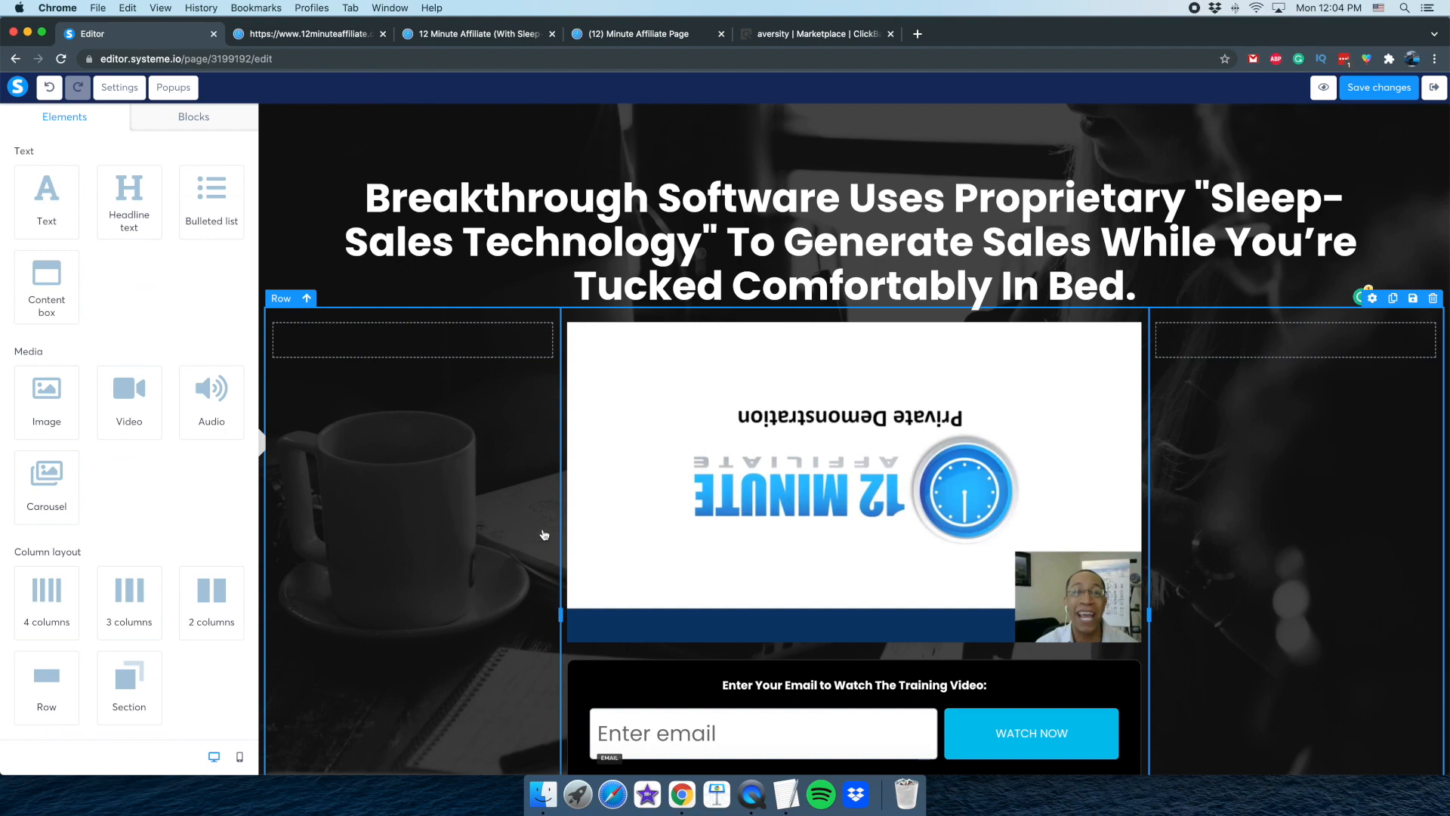
left_click(744, 558)
left_click(454, 524)
scroll(533, 538, "down", 3)
scroll(533, 537, "up", 3)
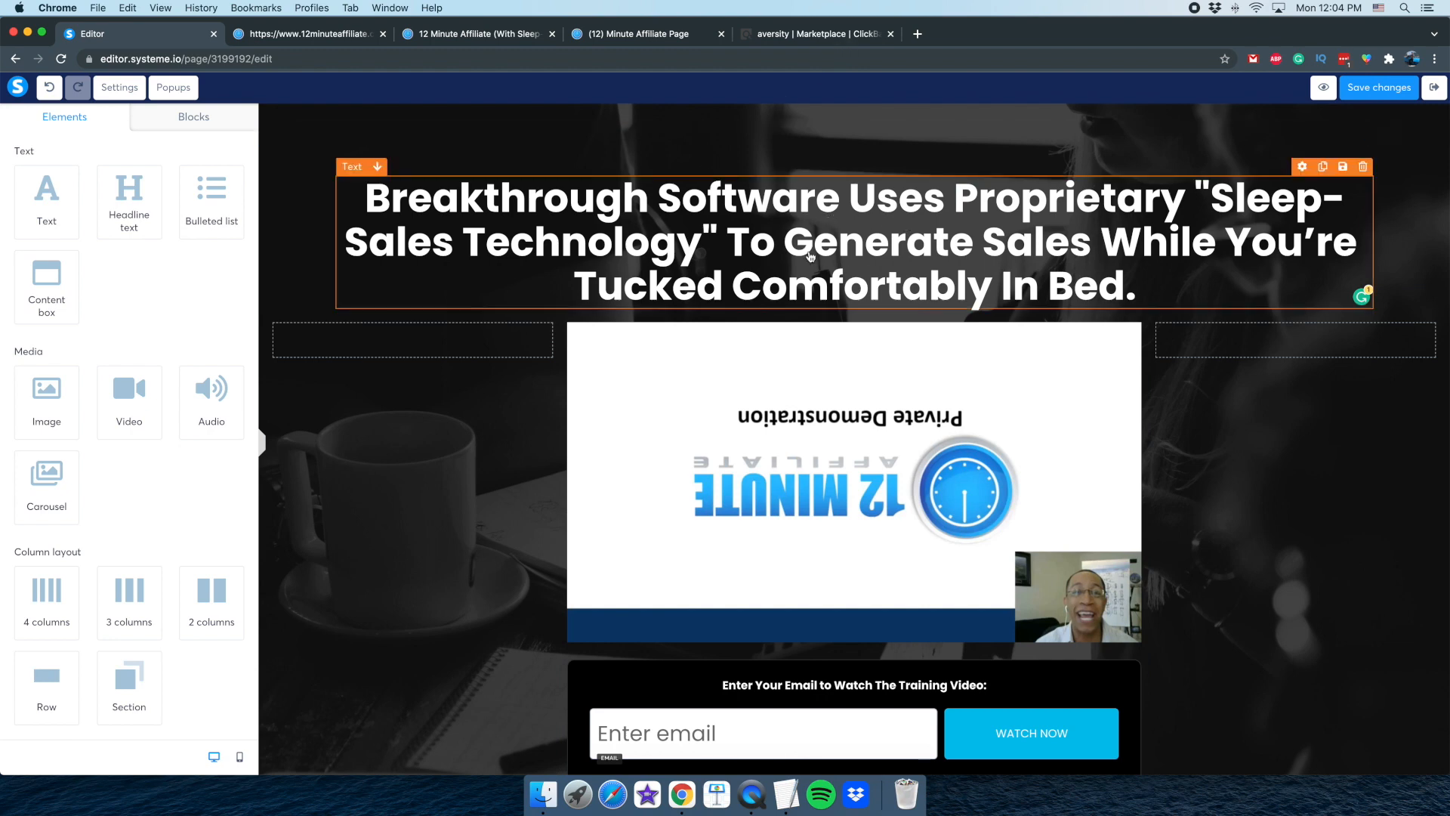
Replace "Sales While You're Tucked Comfortably In Bed." at the end of the headline with "Commissions:" and save the page
left_click(1061, 261)
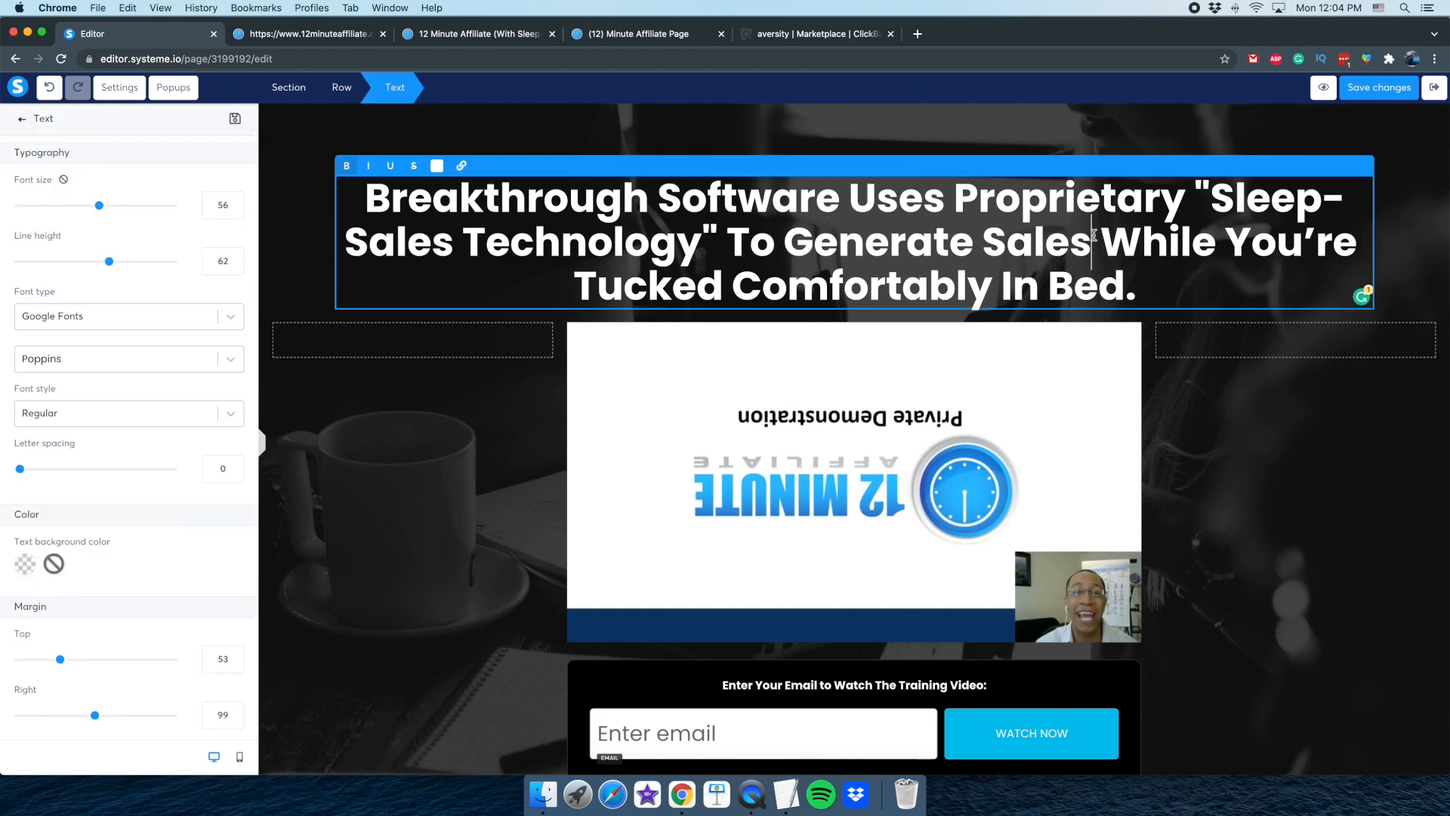
left_click_drag(982, 238, 1139, 290)
type("C")
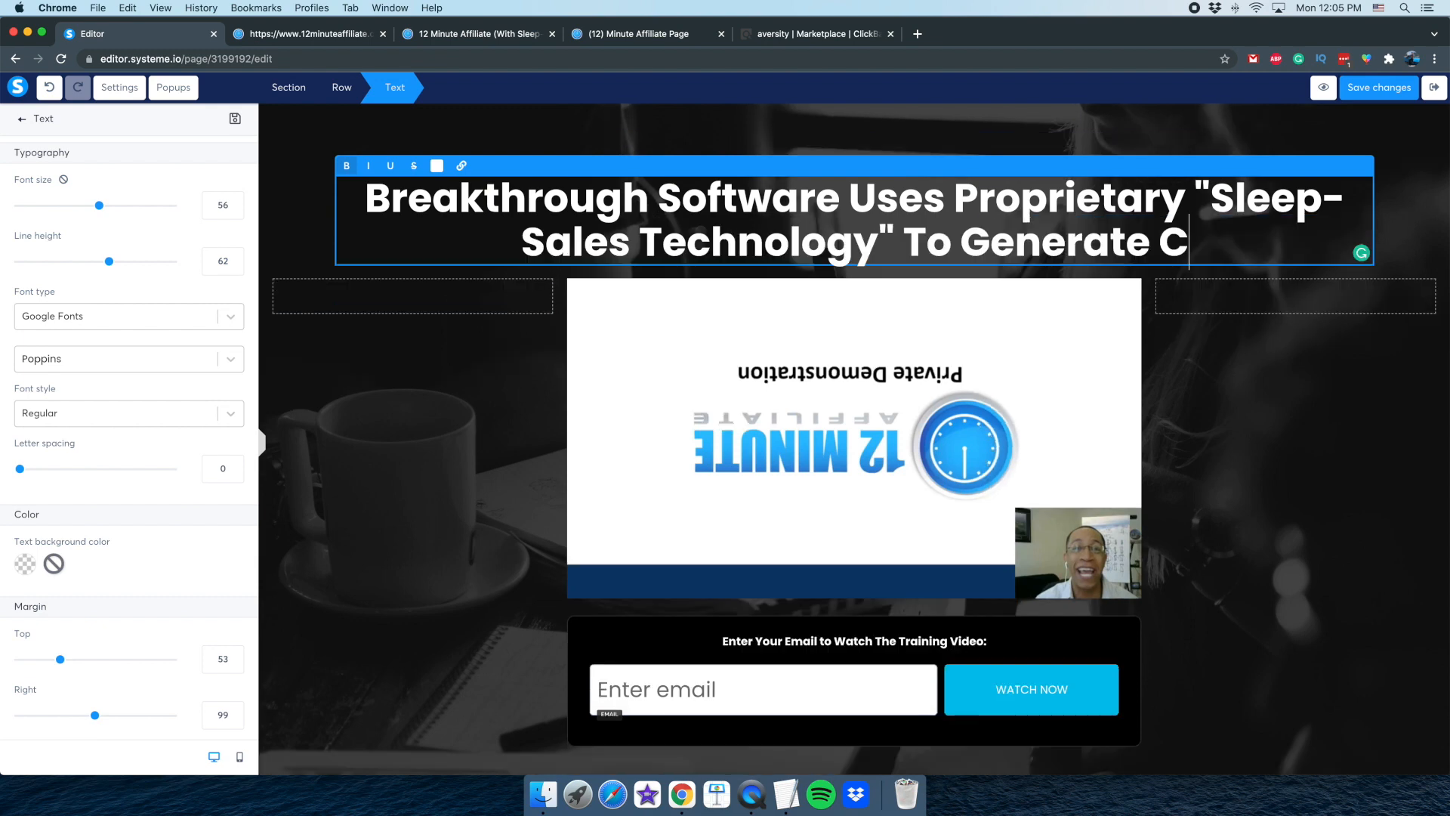
type("ommissions.")
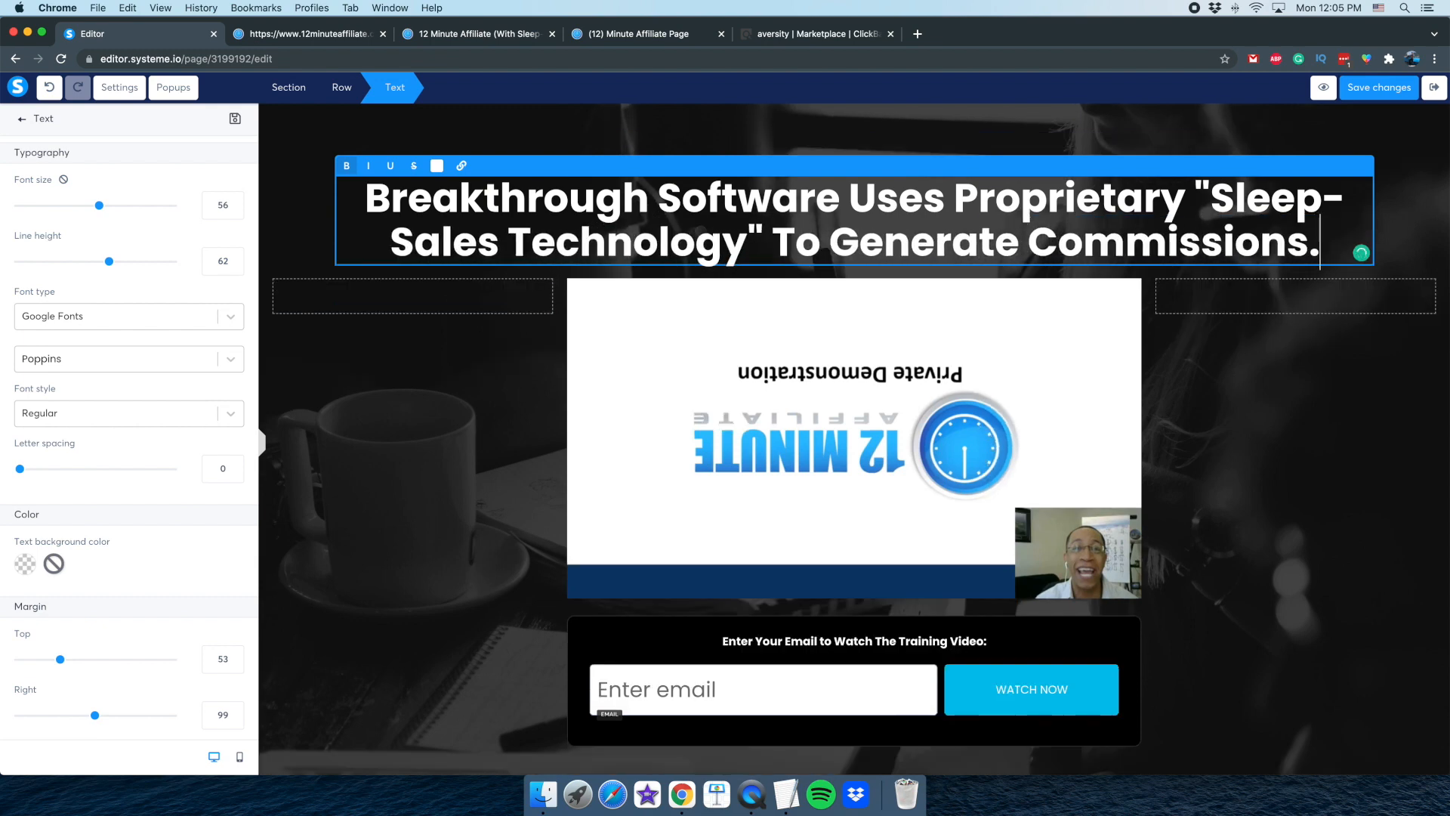
key("BackSpace")
type(":")
left_click(459, 476)
scroll(469, 478, "down", 2)
scroll(469, 479, "up", 2)
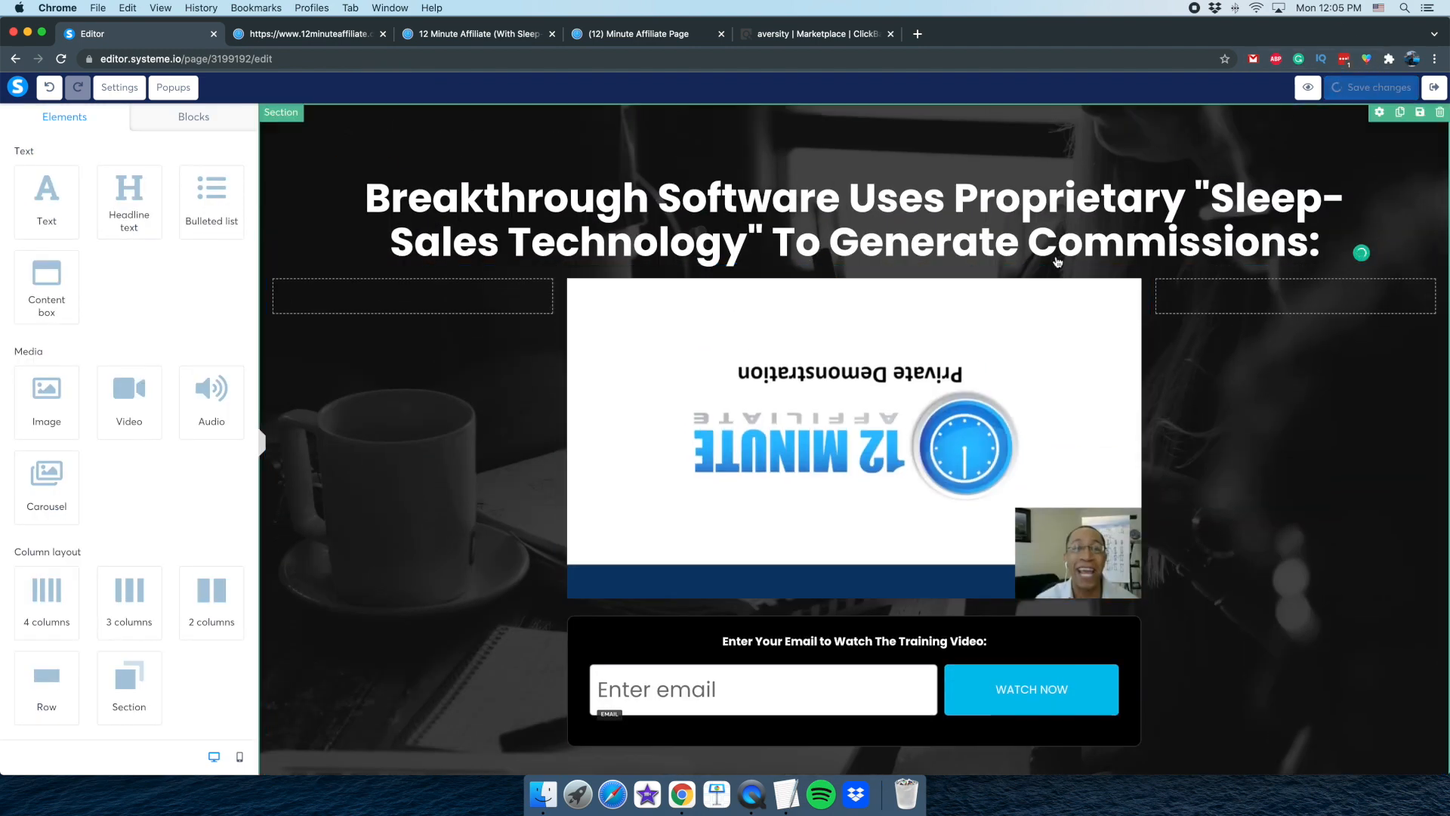
Open the settings of the email field in the opt-in form to review them
left_click(773, 398)
left_click(616, 640)
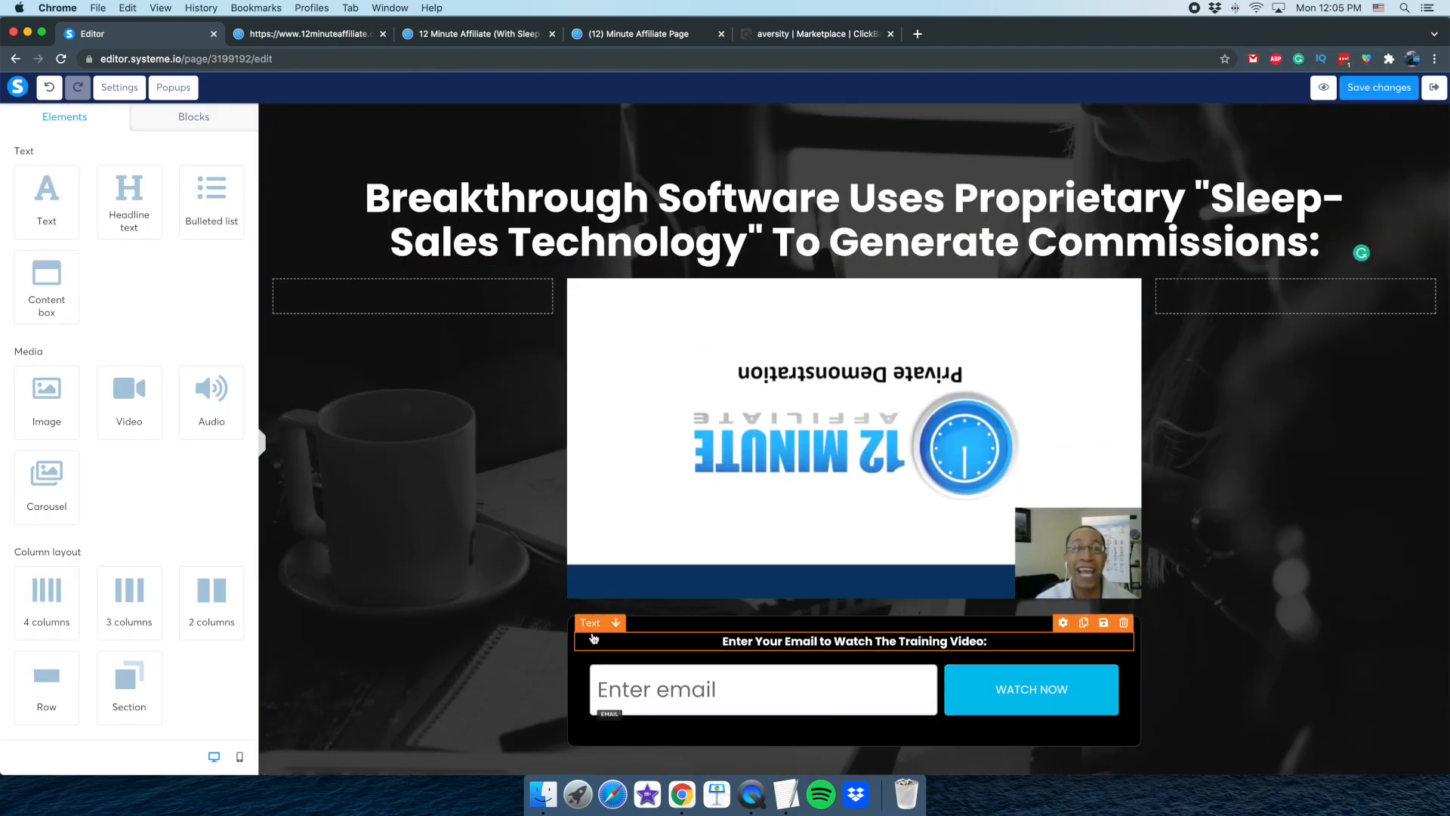
left_click(607, 695)
left_click(608, 695)
scroll(121, 366, "down", 5)
scroll(125, 368, "up", 5)
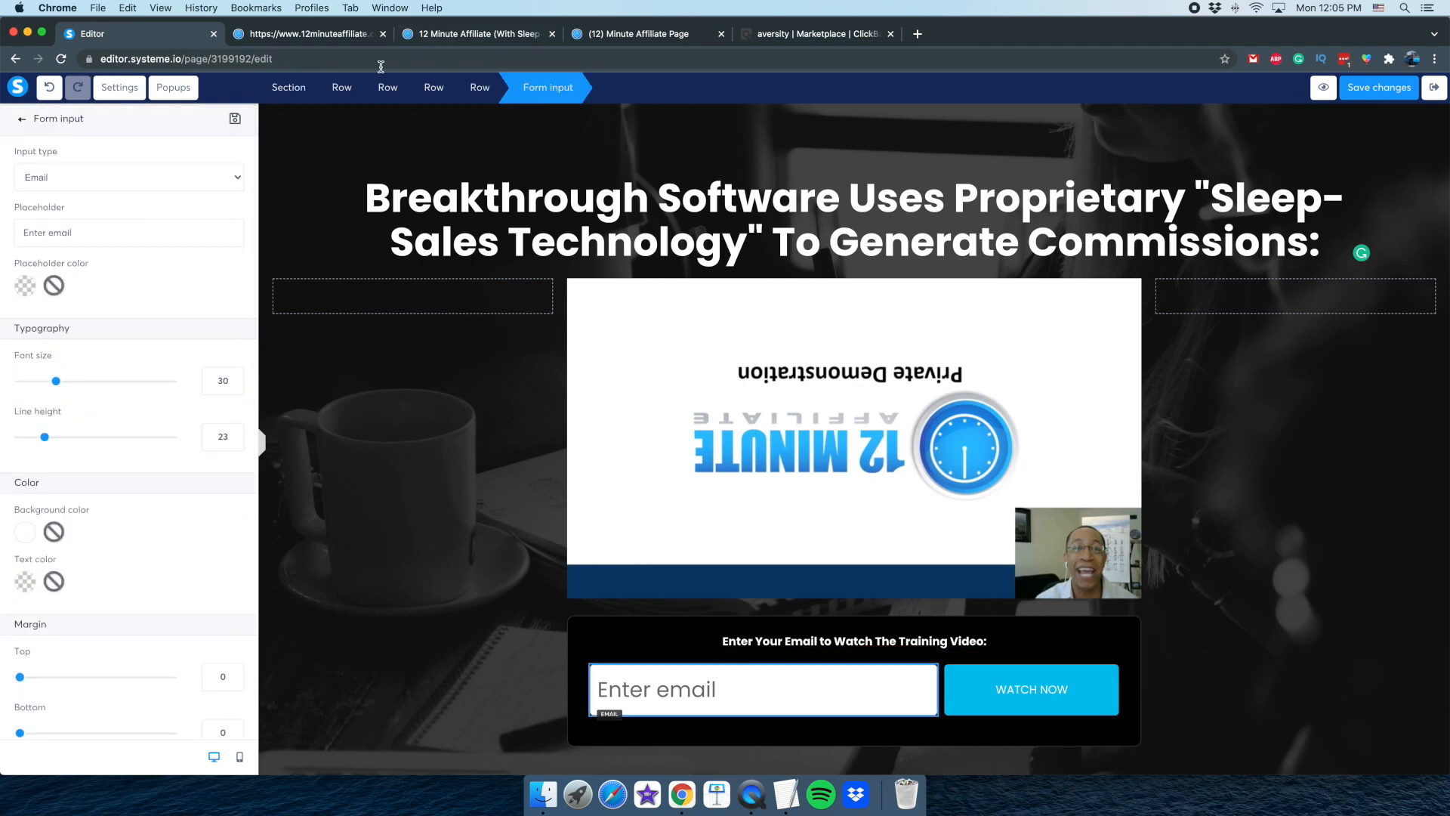
Exit the page editor and add an automation rule to the Start Here step with the Funnel step form subscribed trigger
left_click(1433, 87)
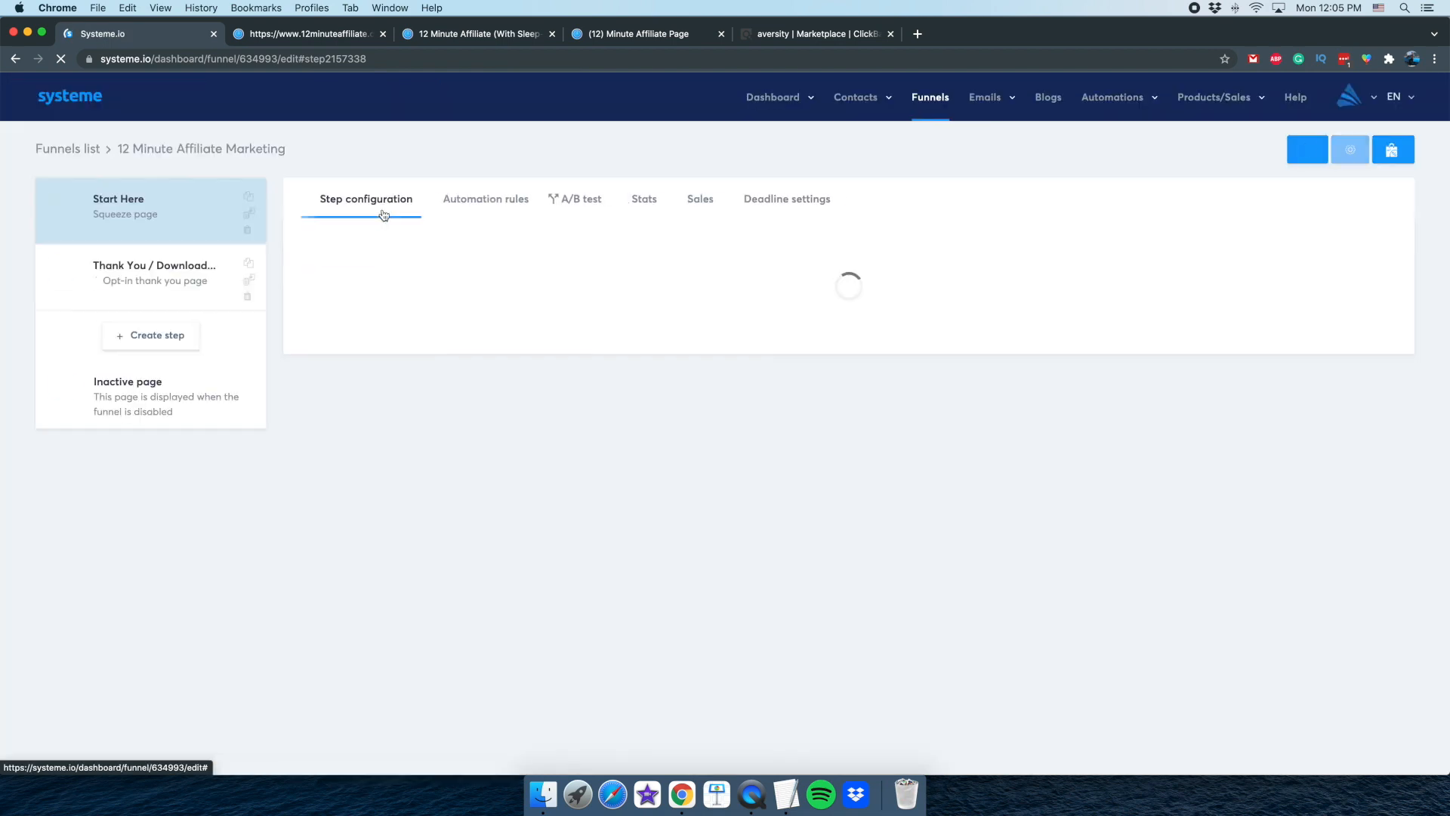
left_click(470, 200)
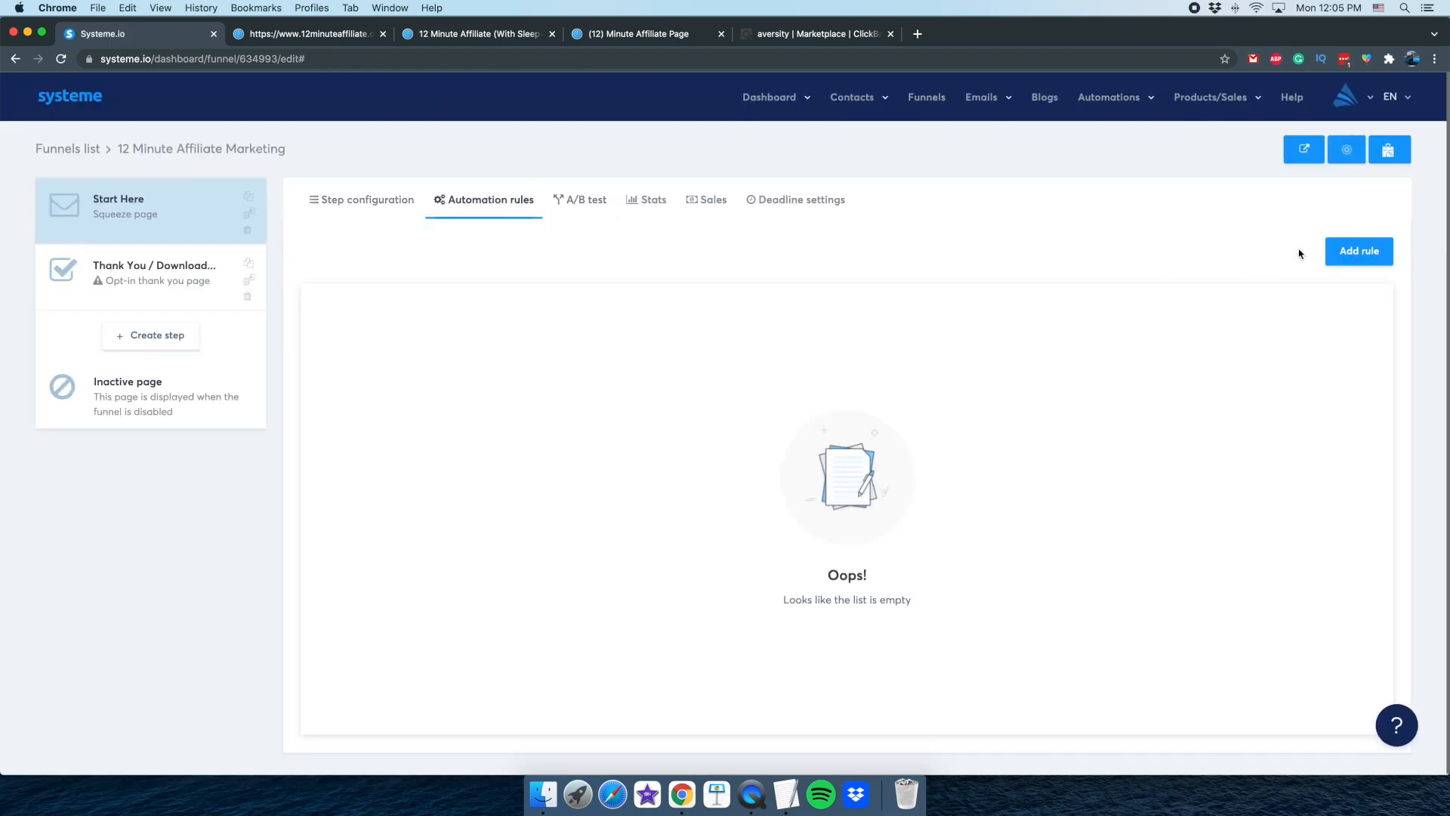
left_click(1328, 253)
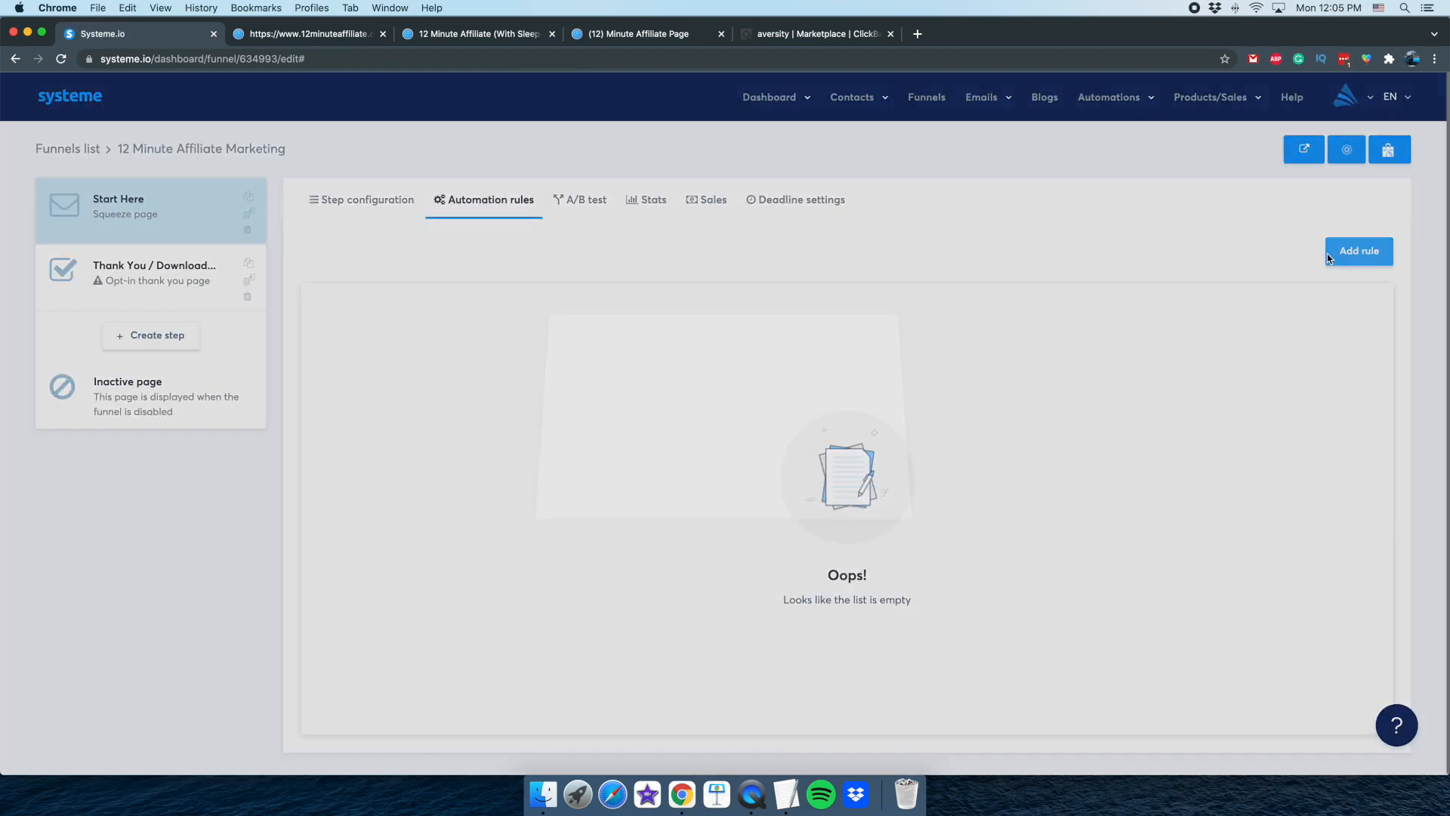
left_click(702, 425)
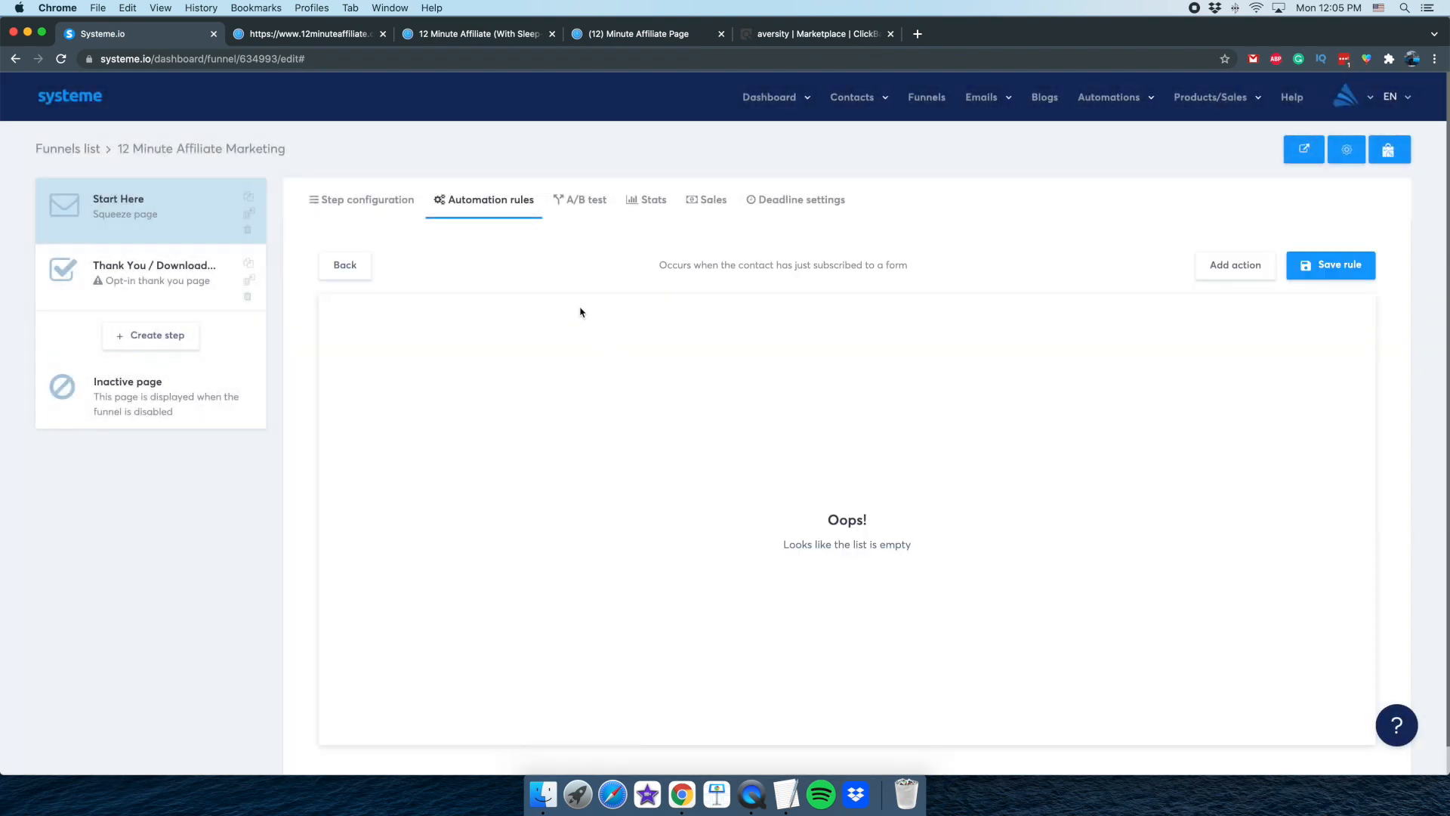
Add a Subscribe to campaign action for the First Camp campaign and save the automation rule
left_click(1230, 275)
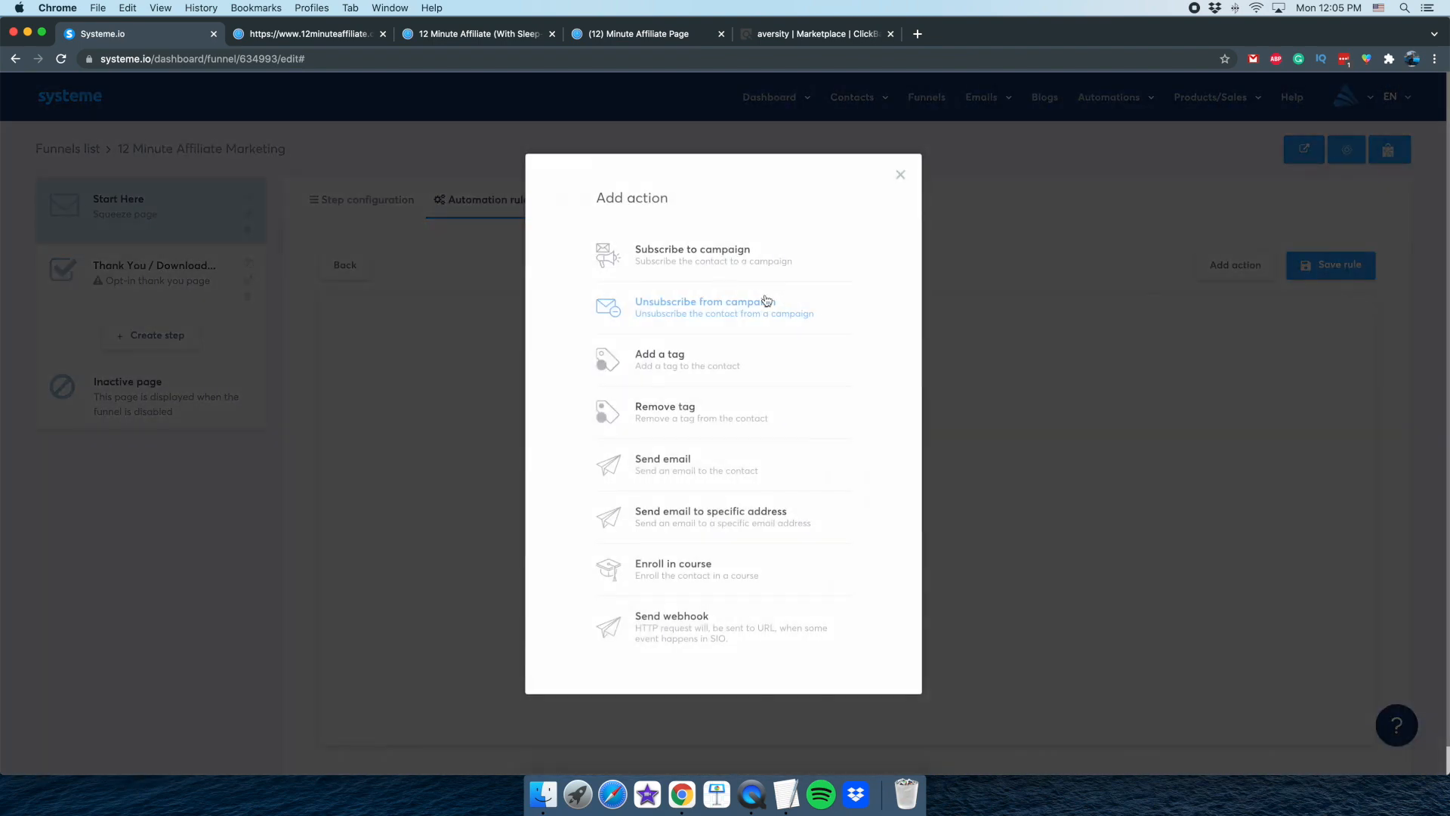
left_click(705, 262)
left_click(803, 360)
left_click(812, 401)
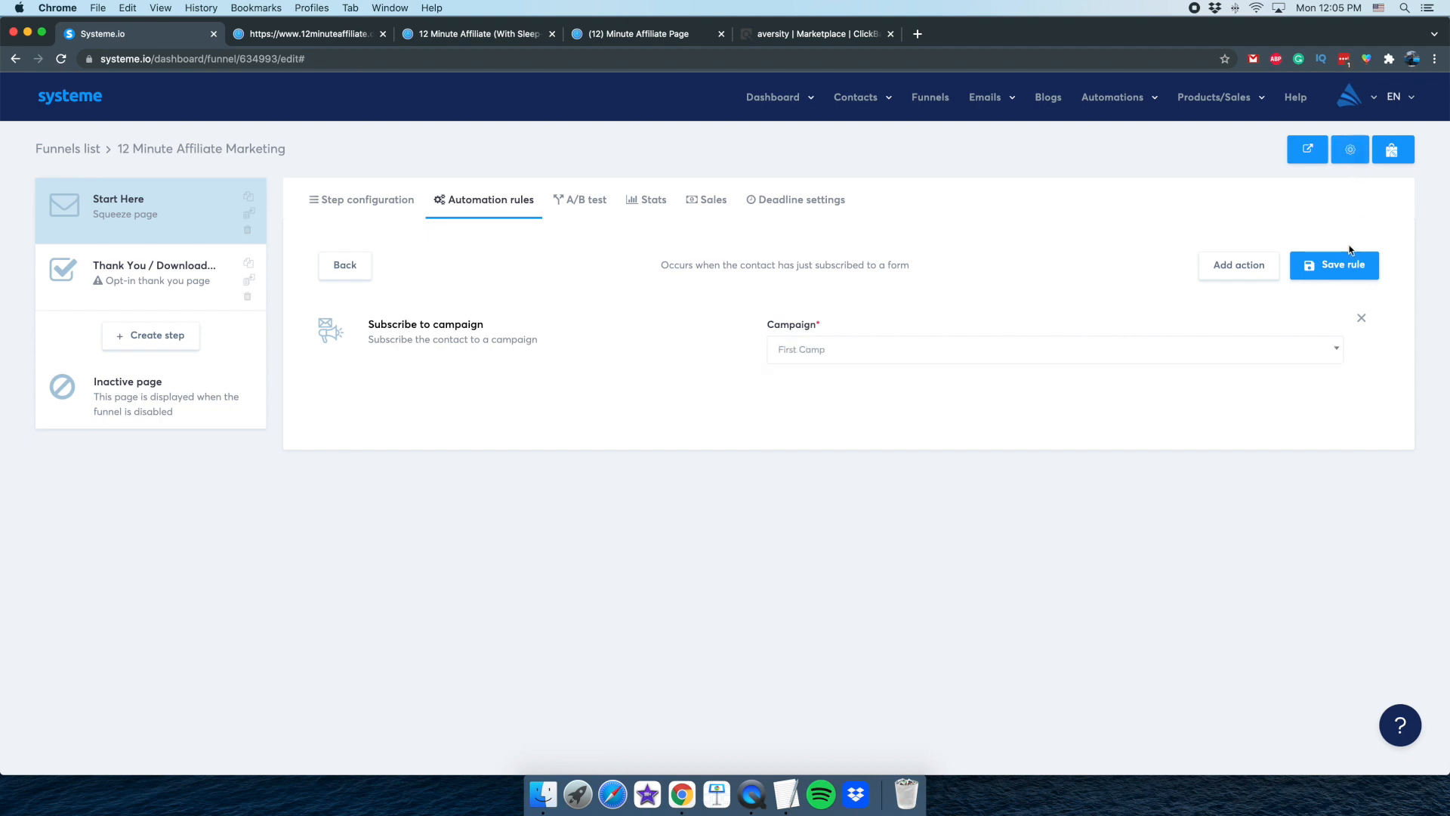
left_click(1333, 265)
left_click(747, 799)
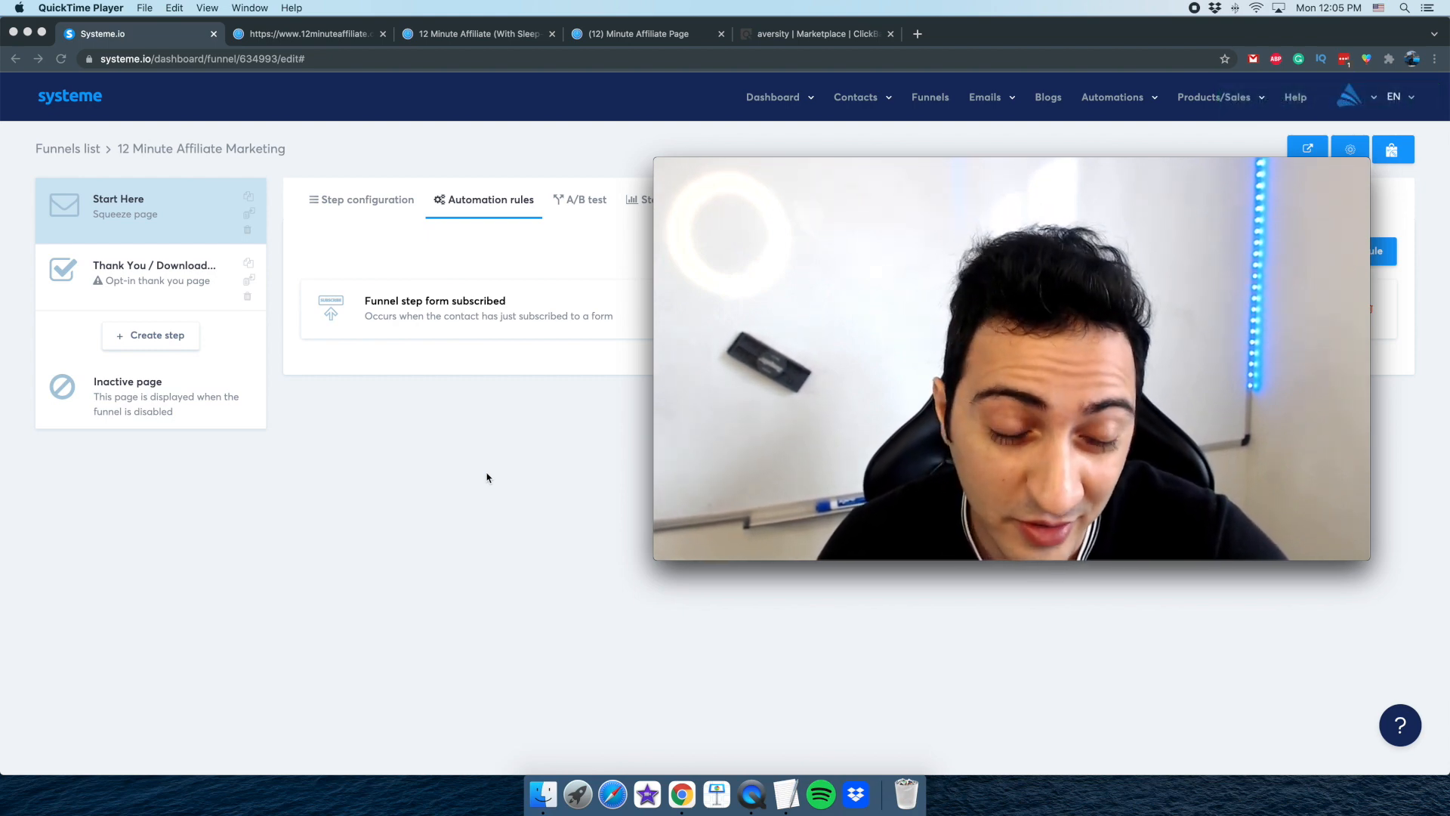
left_click(504, 465)
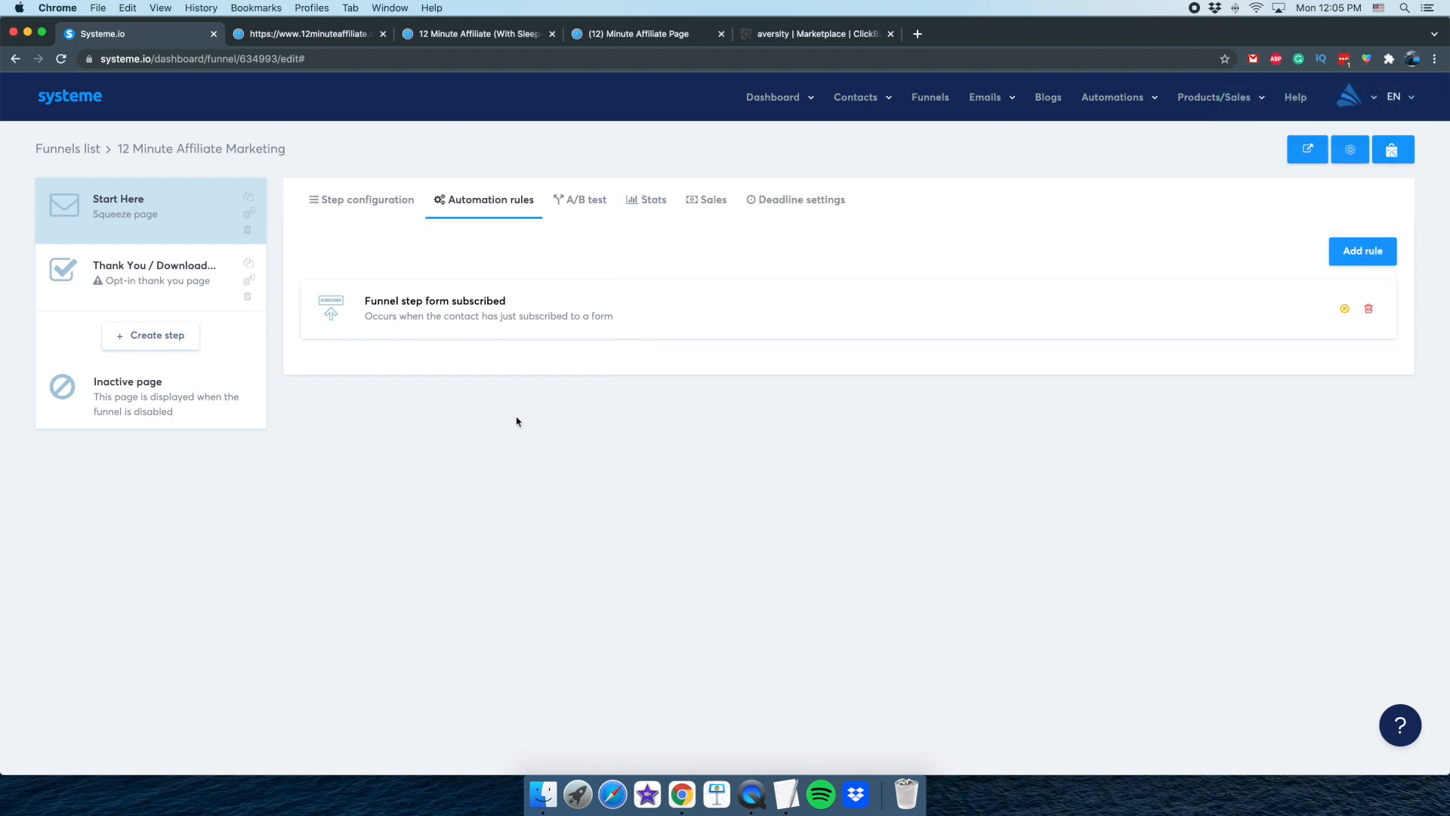
left_click(402, 213)
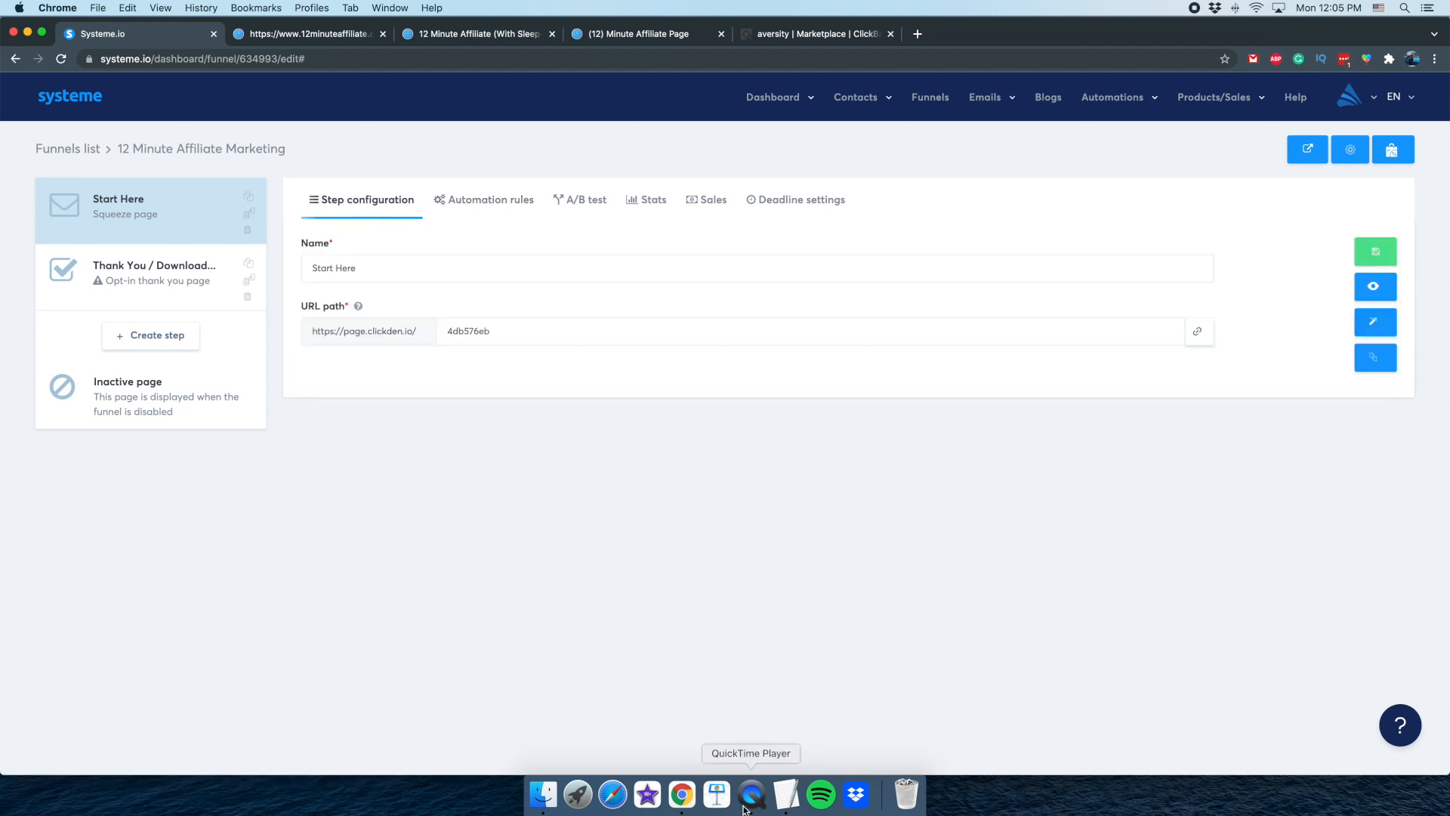
left_click(751, 793)
left_click_drag(815, 324, 550, 429)
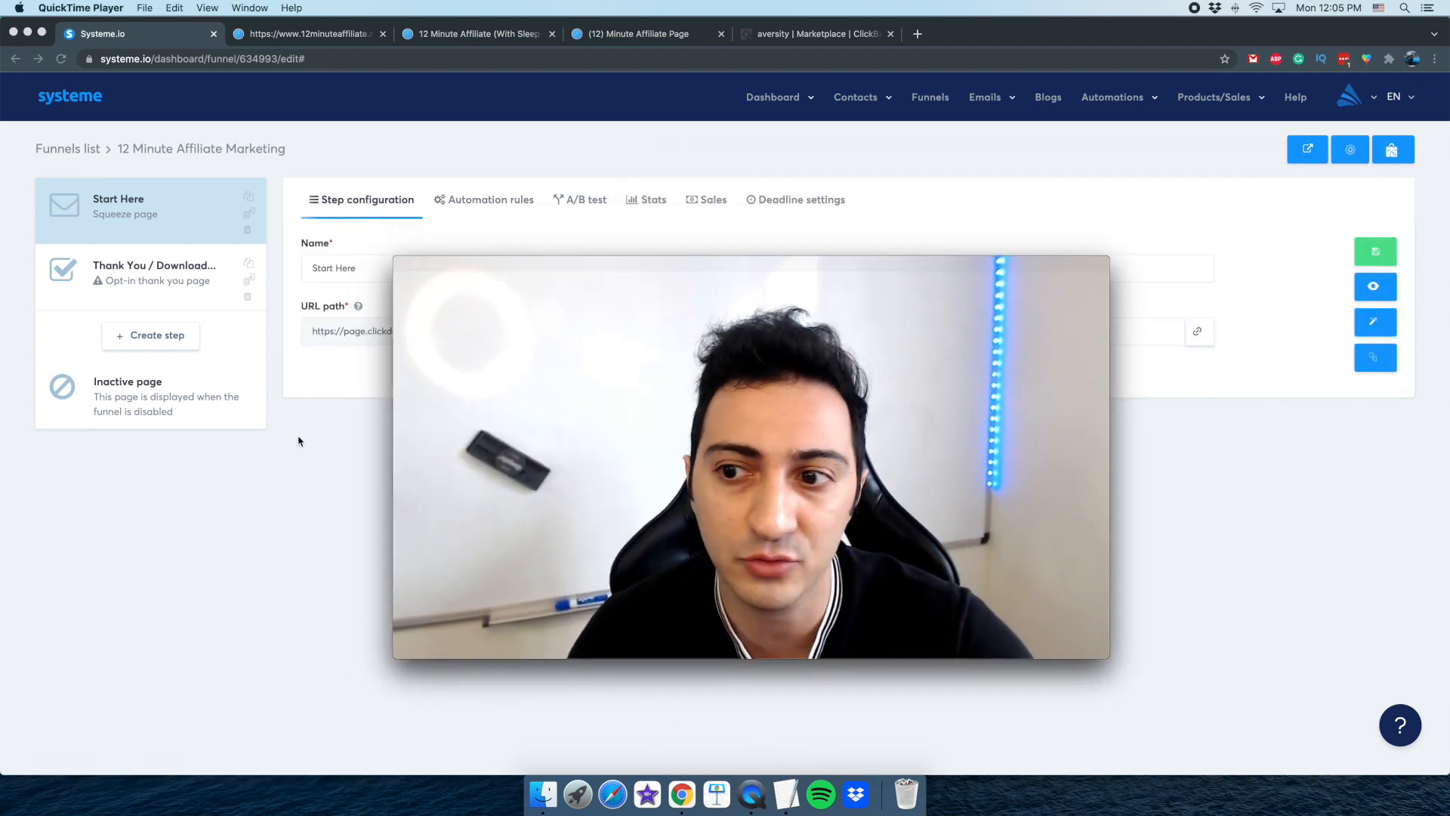